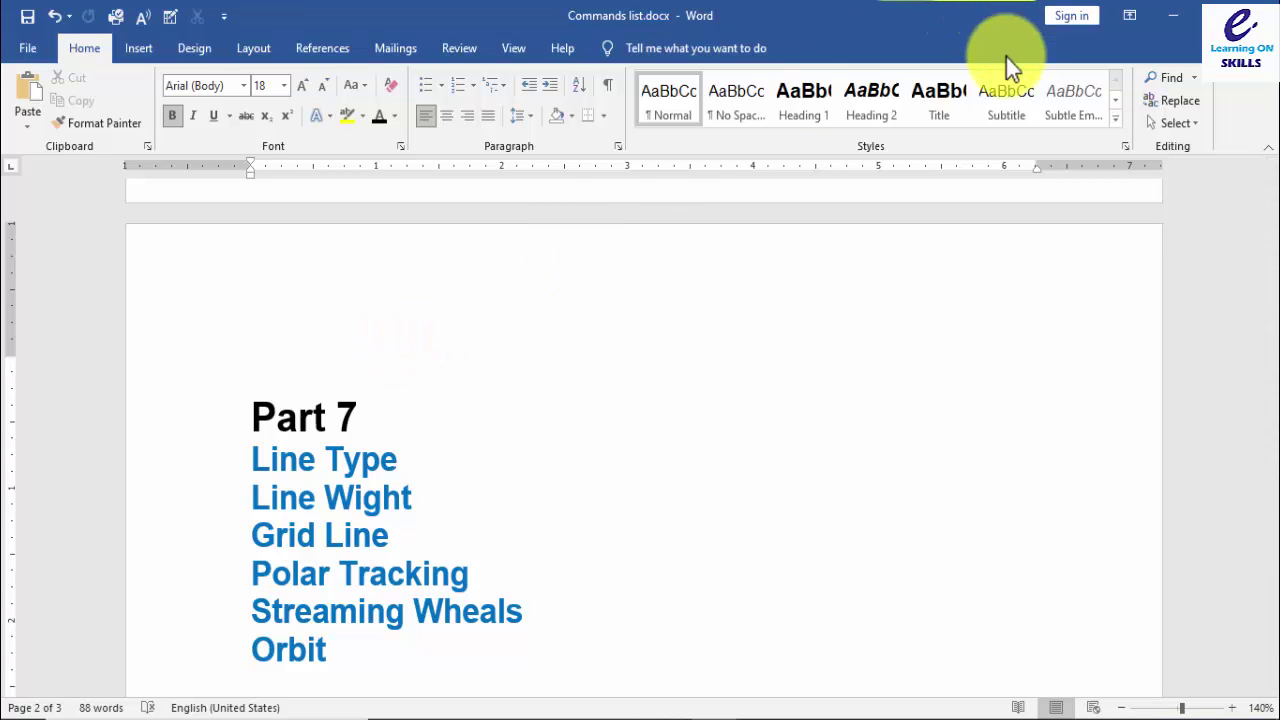
Step: Minimize the Word command list to reveal the blank AutoCAD drawing
click(1173, 15)
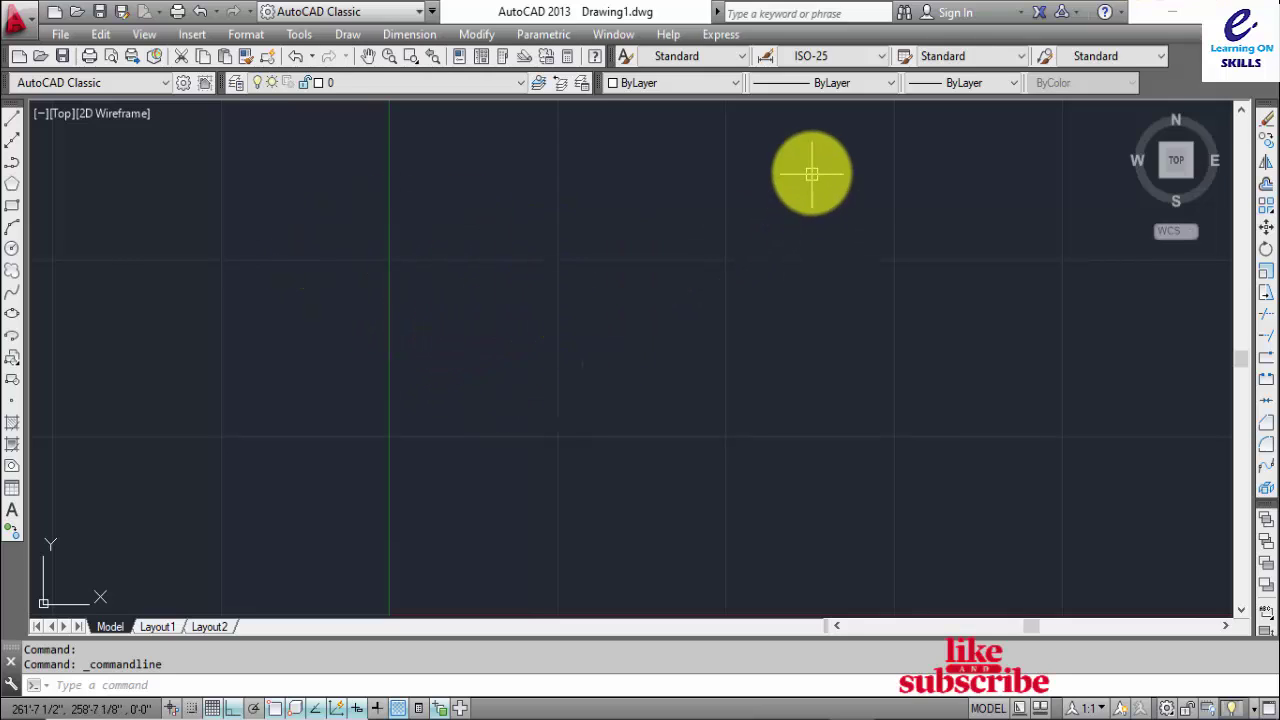
Step: Load the ACAD_ISO02W100 ISO dash linetype from acadiso.lin via the Linetype Manager
click(822, 88)
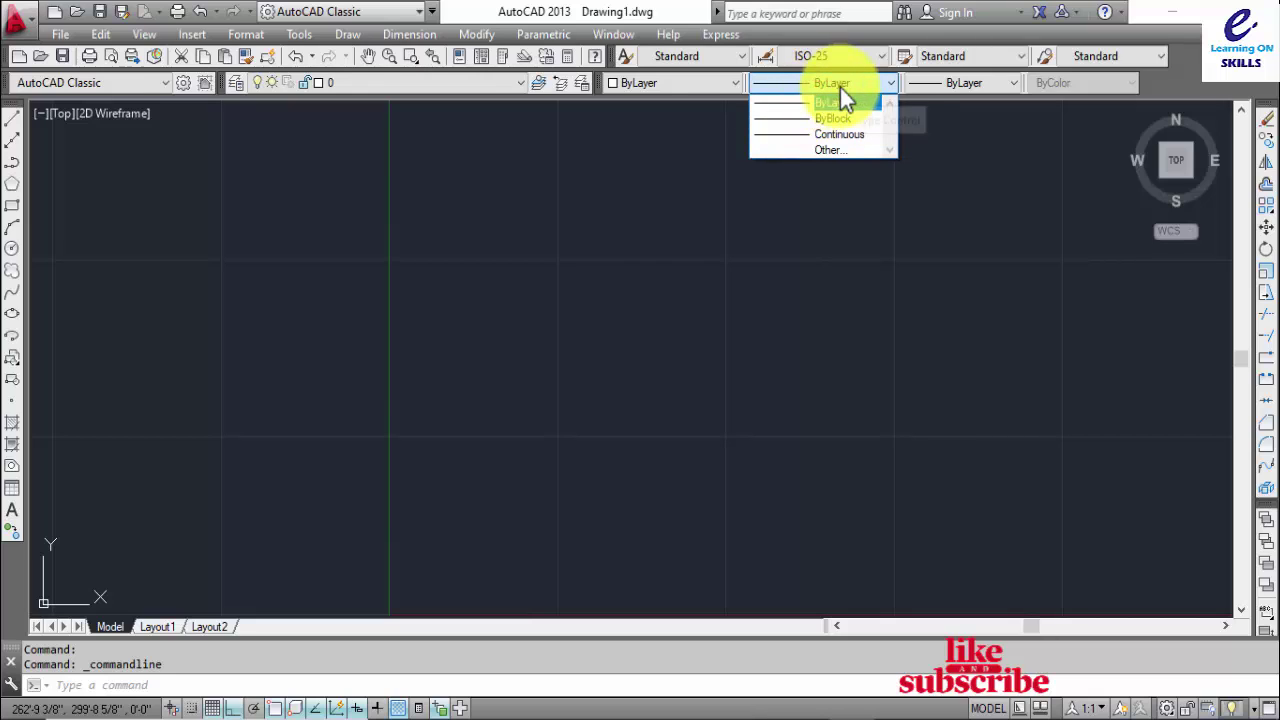
click(952, 86)
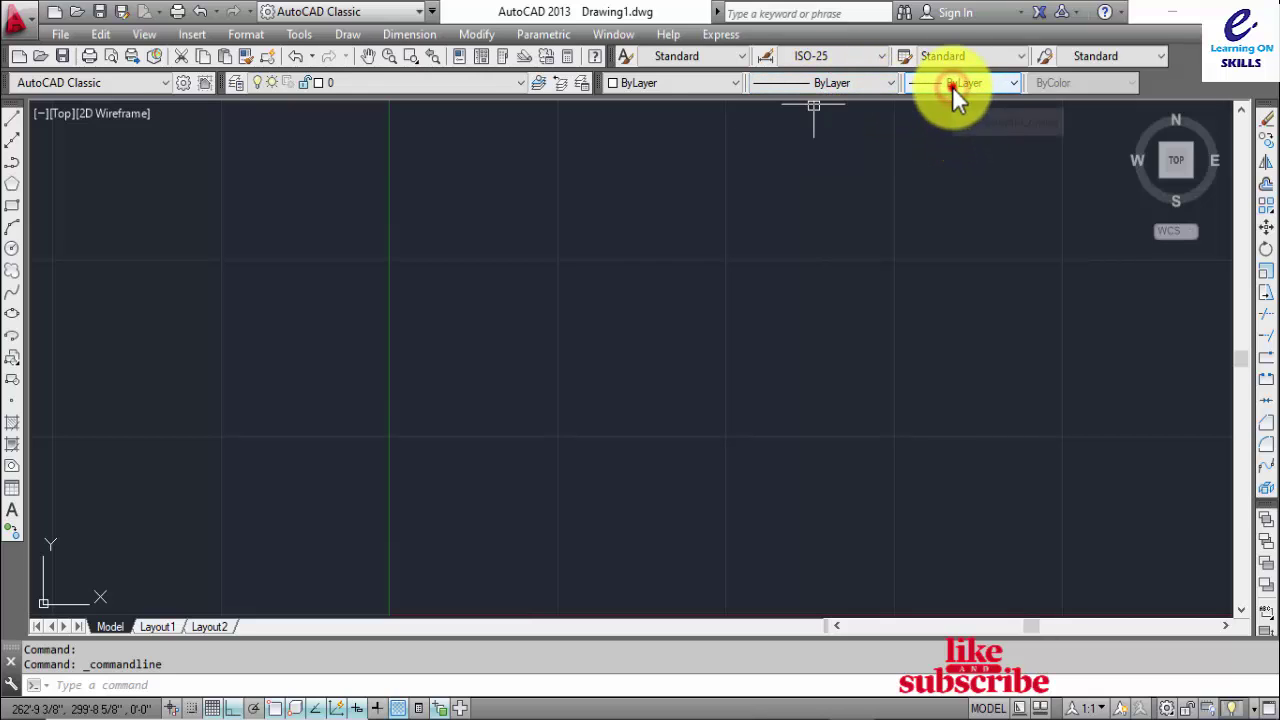
click(952, 86)
click(786, 86)
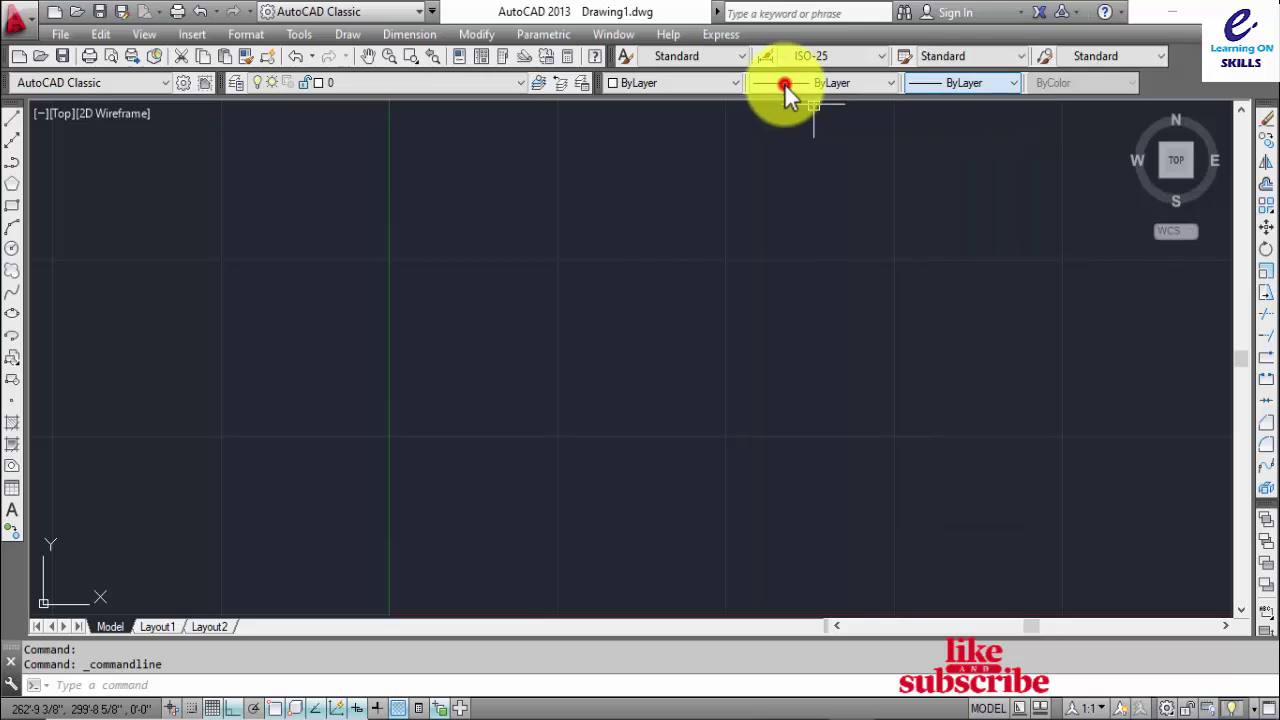
click(786, 88)
click(796, 148)
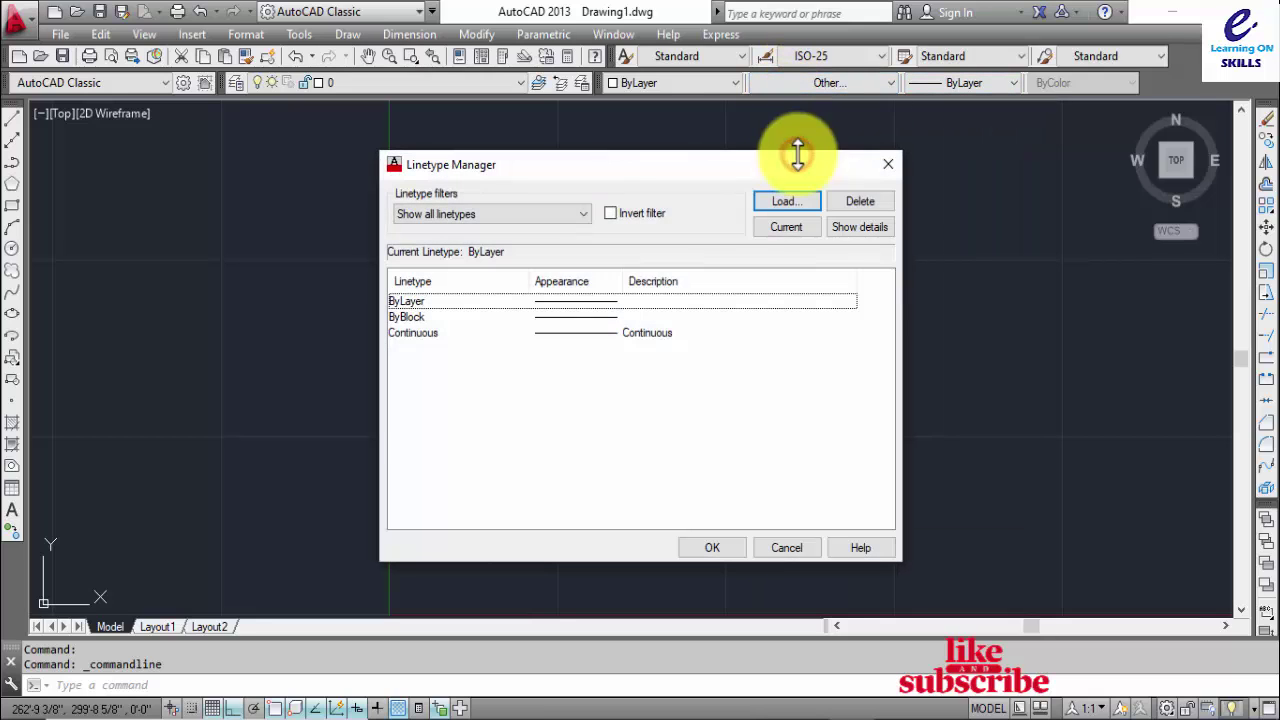
click(772, 201)
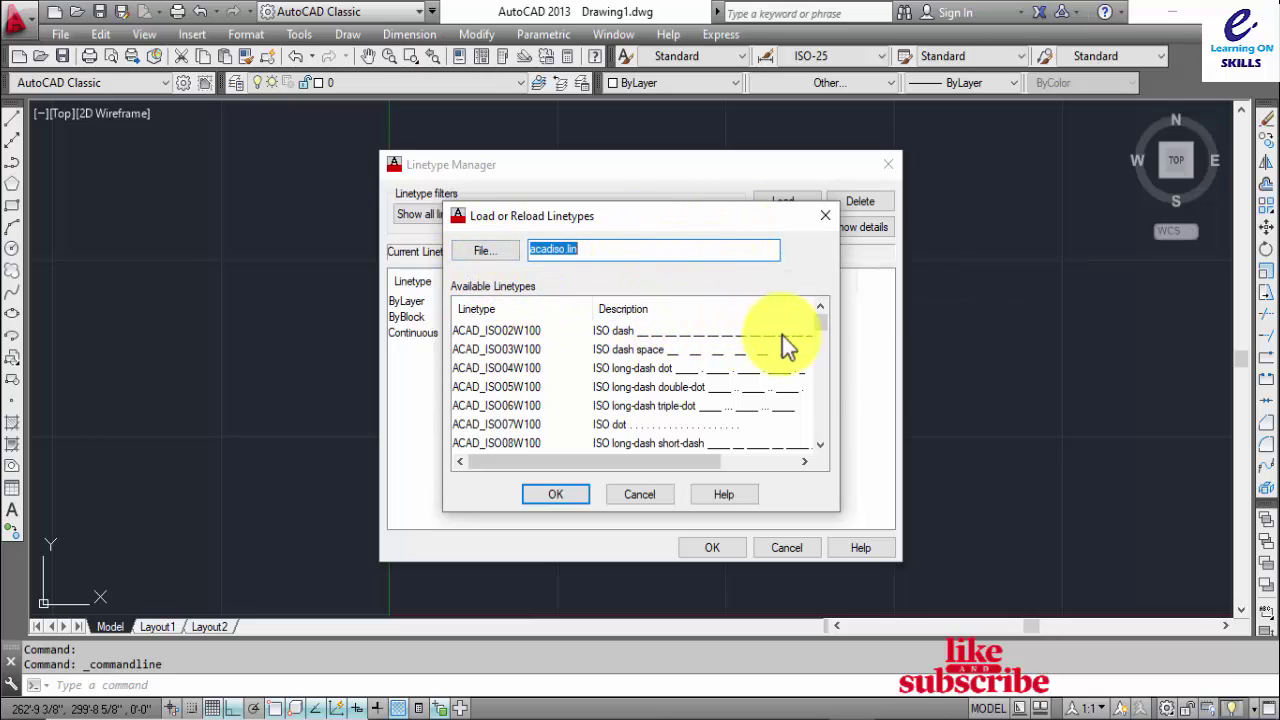
mouse_move(817, 324)
mouse_down()
mouse_move(815, 450)
mouse_move(810, 330)
mouse_up()
click(624, 335)
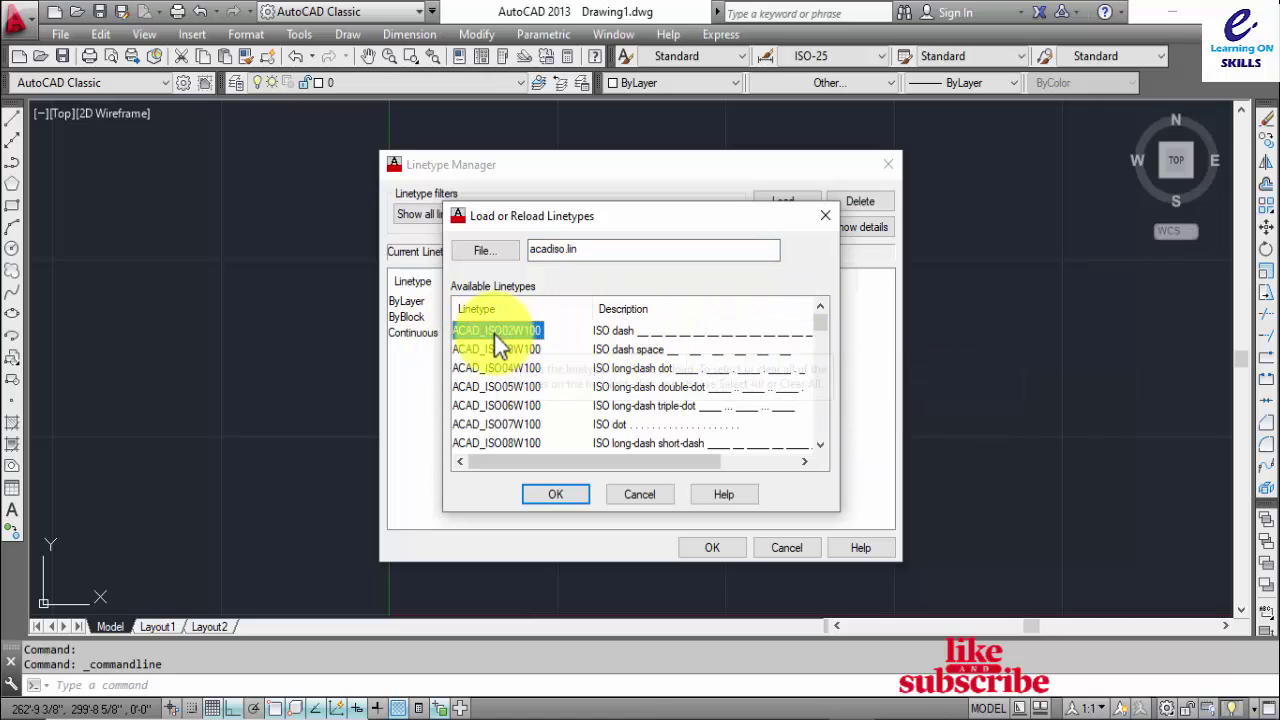
click(536, 501)
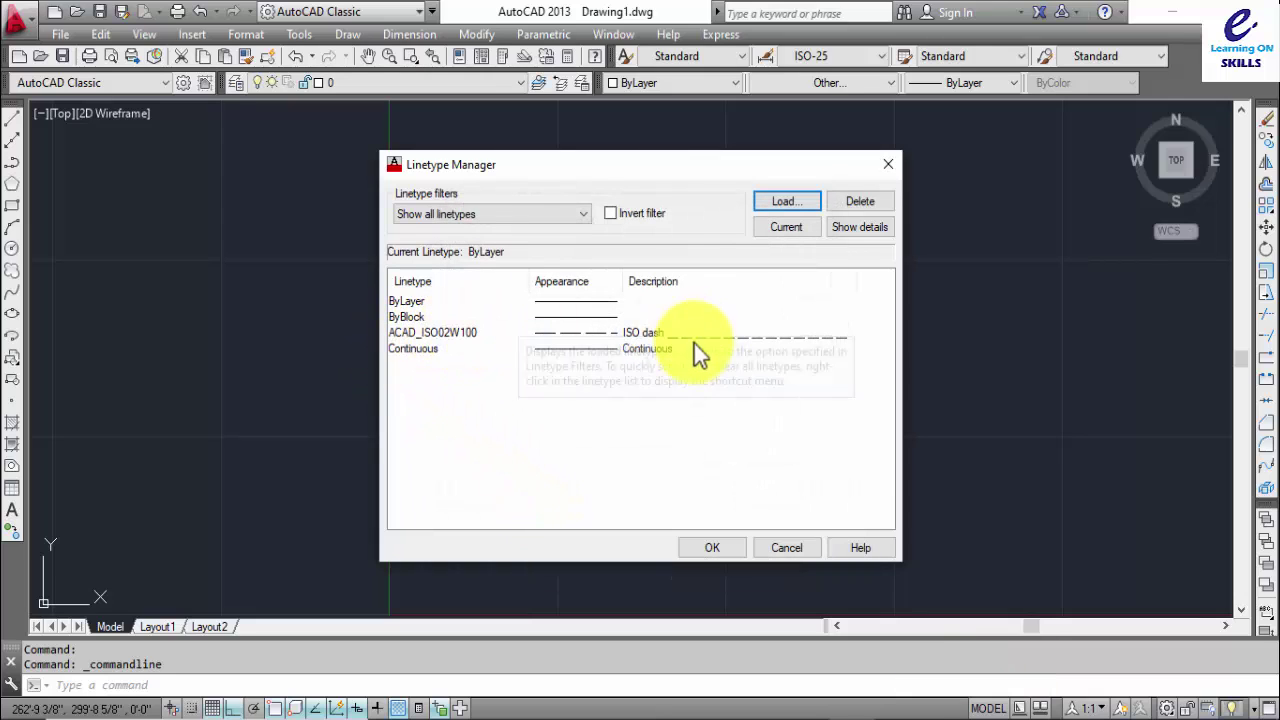
click(452, 333)
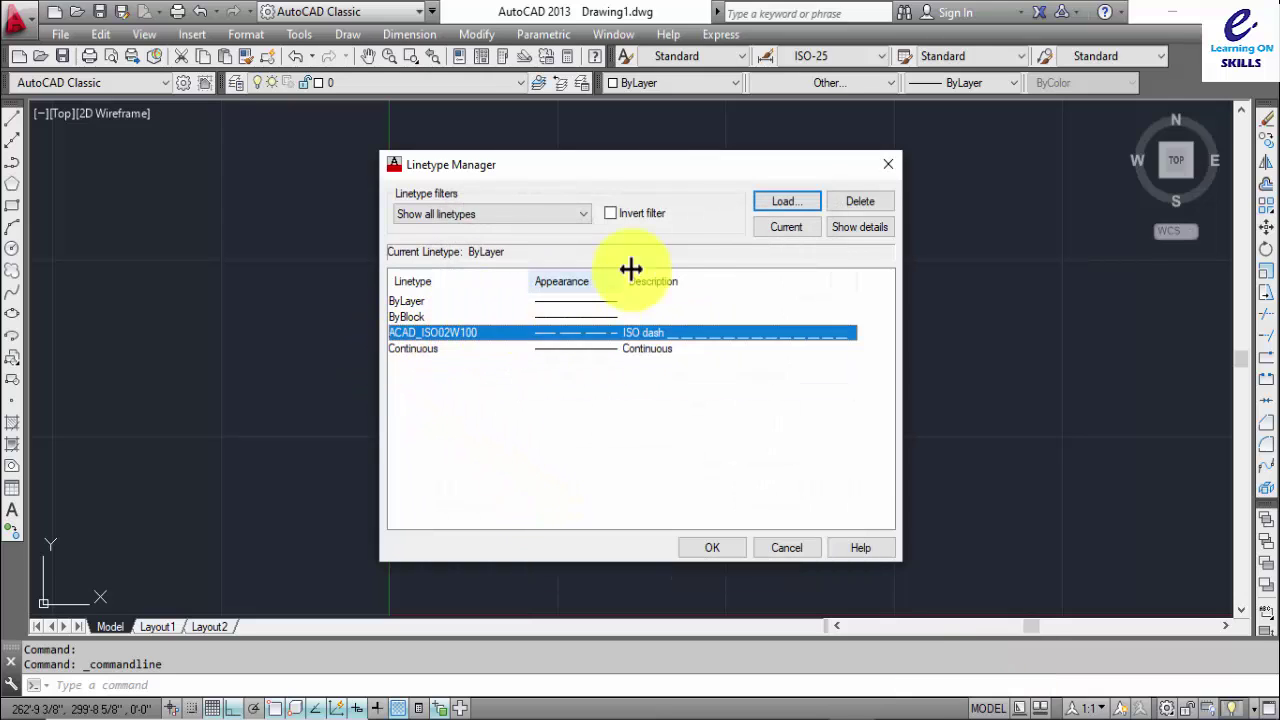
click(689, 550)
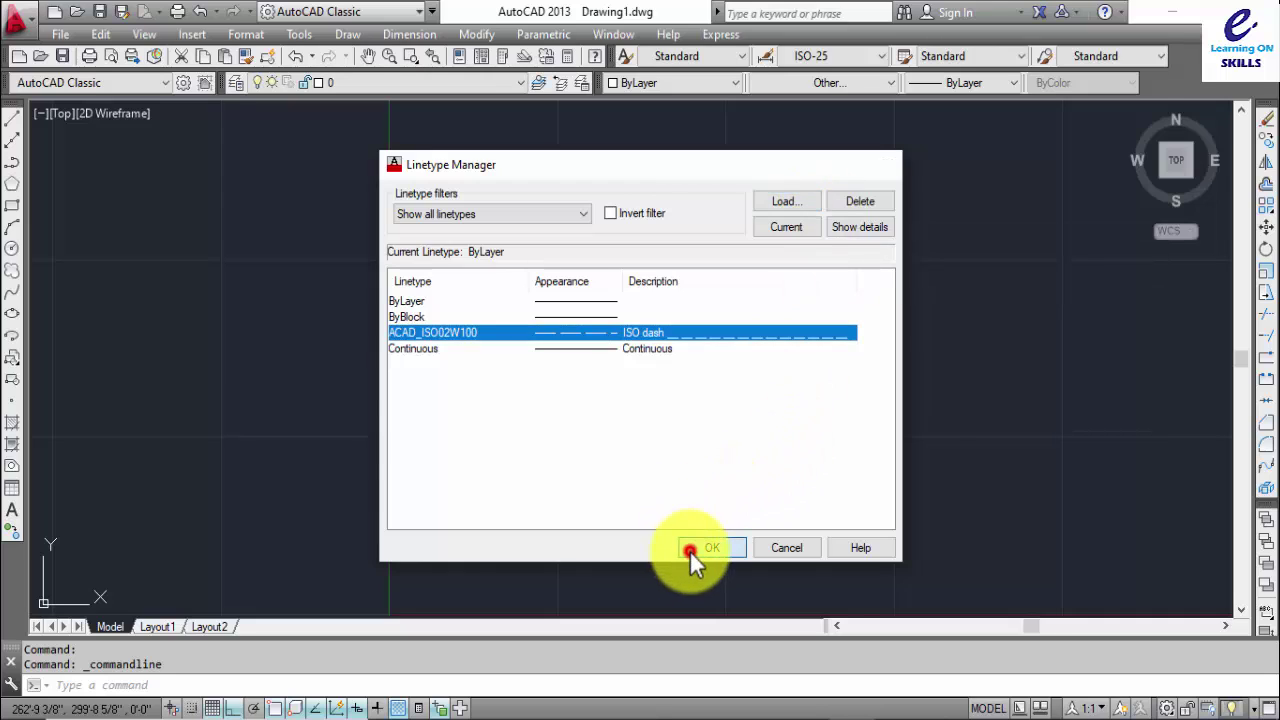
Step: Make ACAD_ISO02W100 the current linetype, draw a test line, then erase it
click(818, 82)
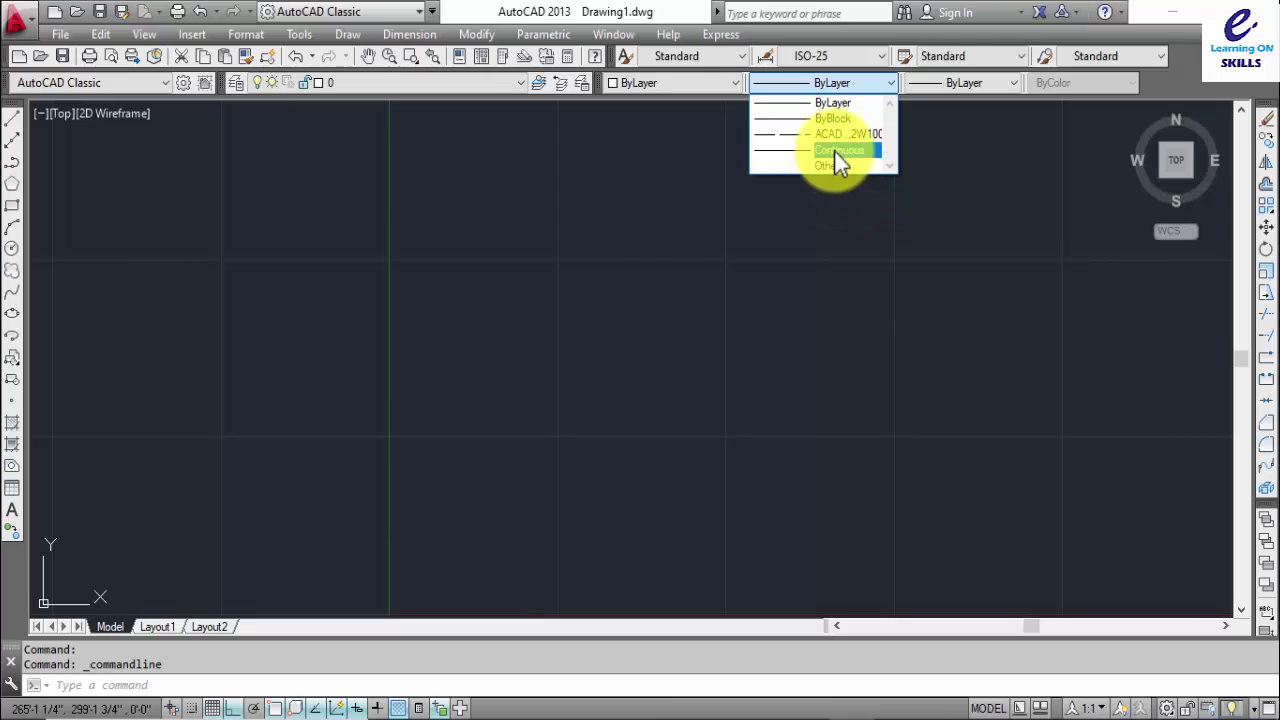
click(819, 133)
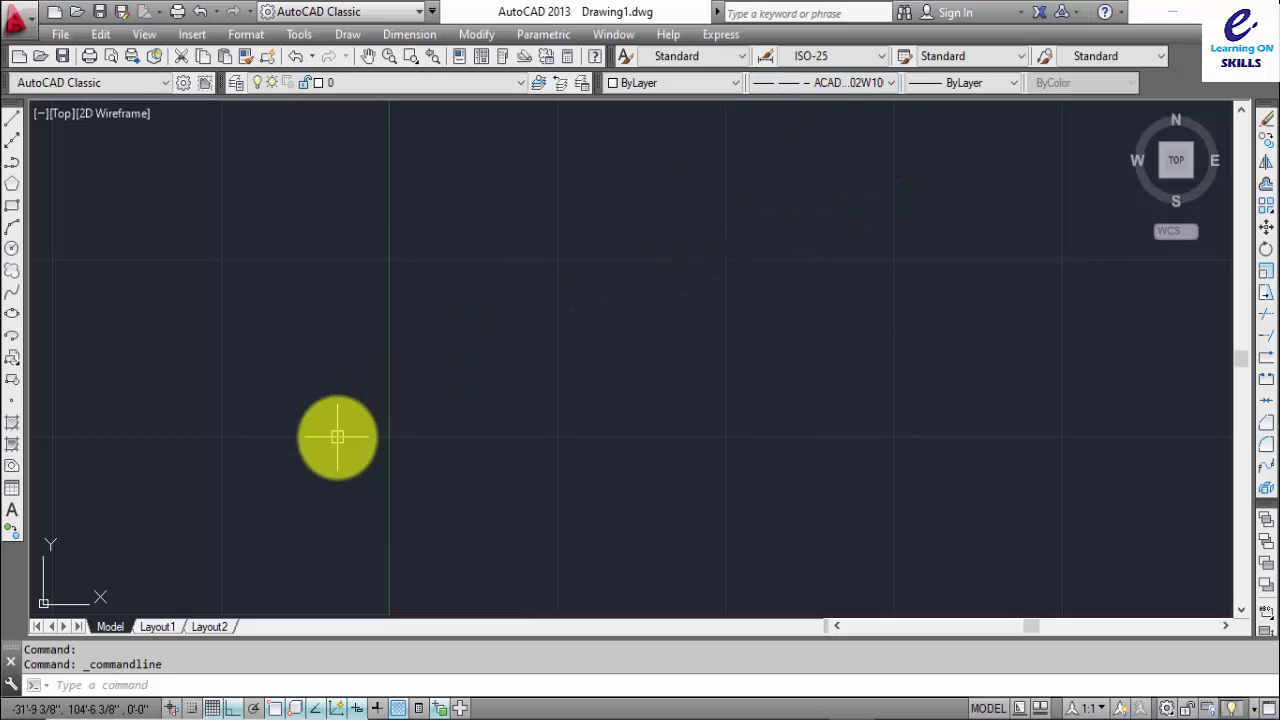
text(l)
key(Return)
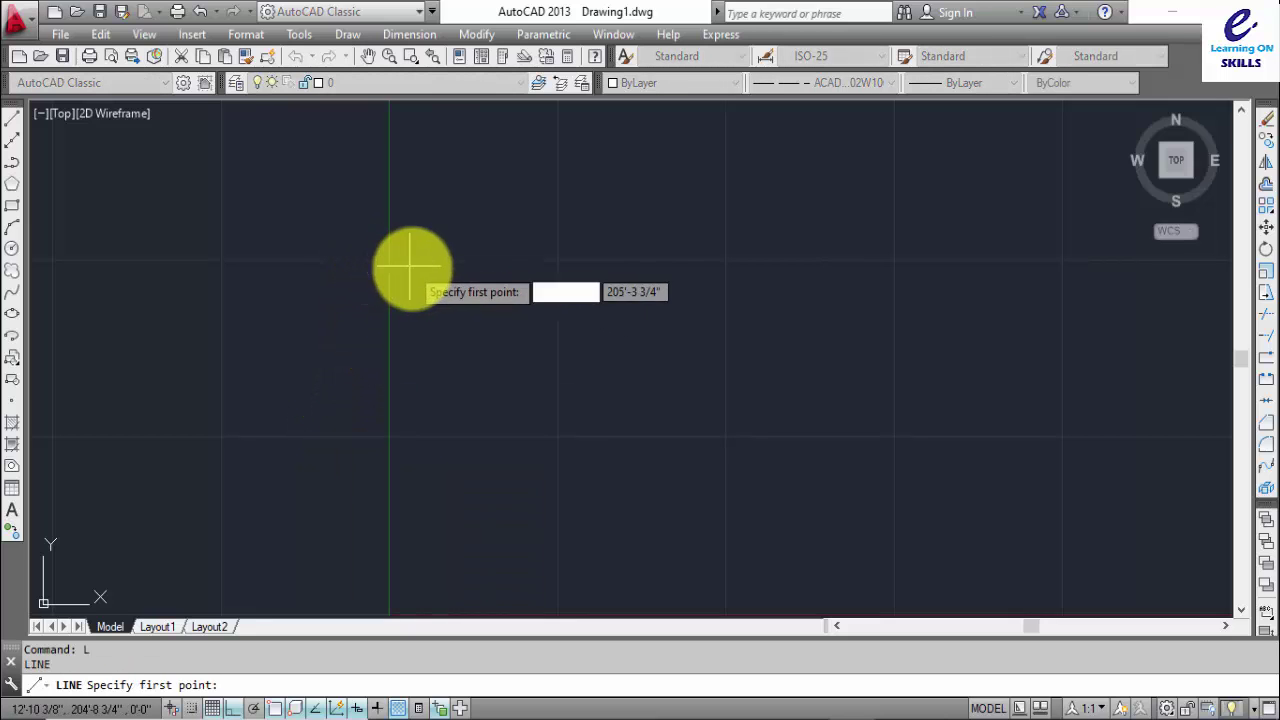
click(414, 267)
click(669, 267)
key(Return)
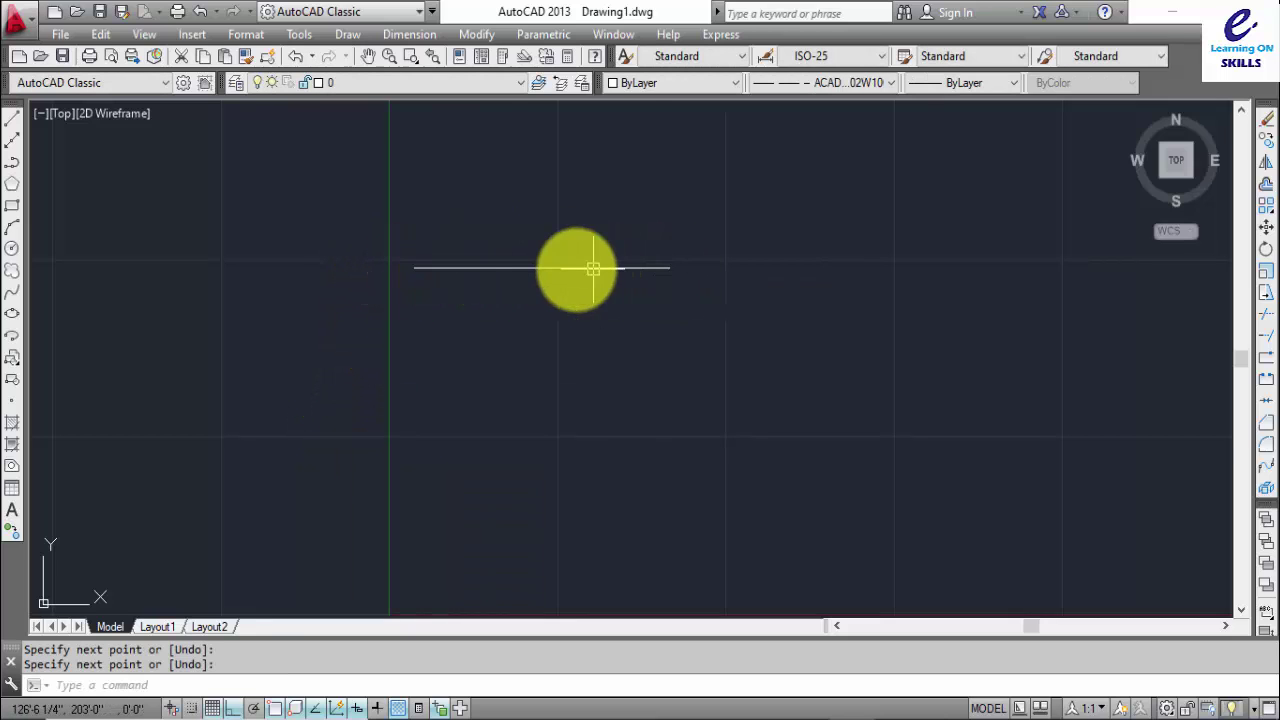
scroll(593, 268, up, 5)
scroll(543, 320, down, 1)
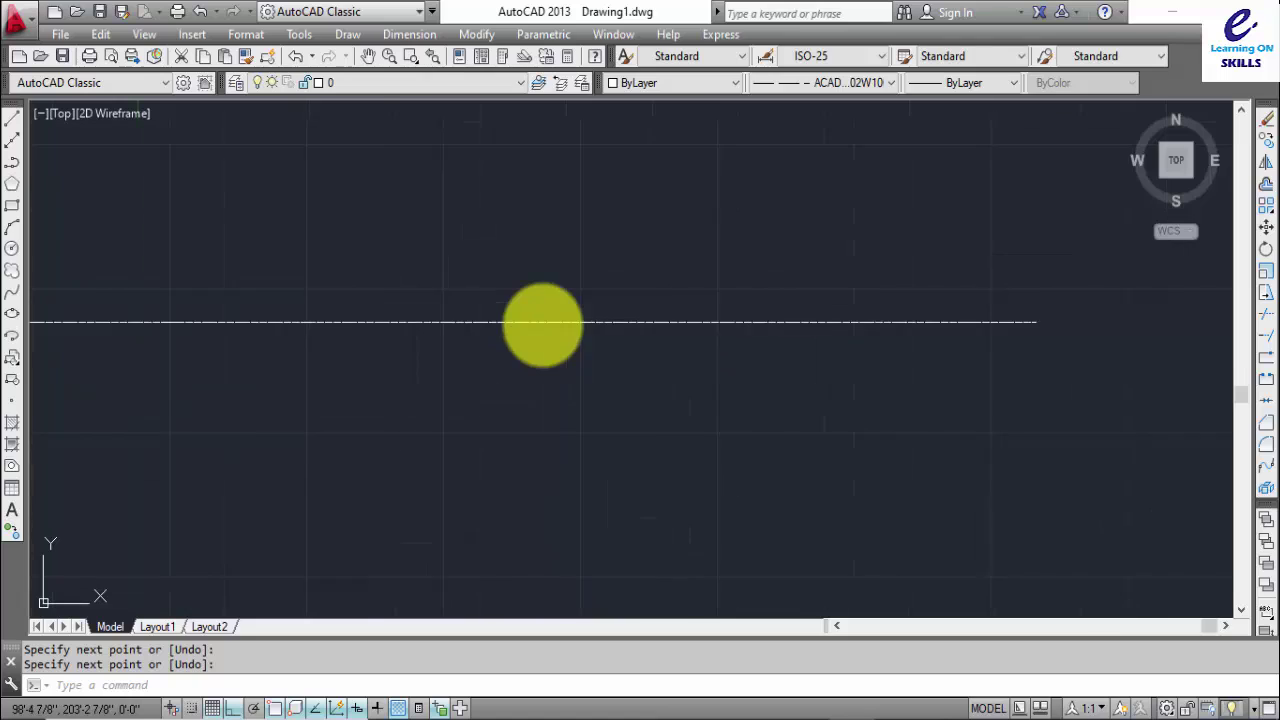
click(571, 291)
click(391, 361)
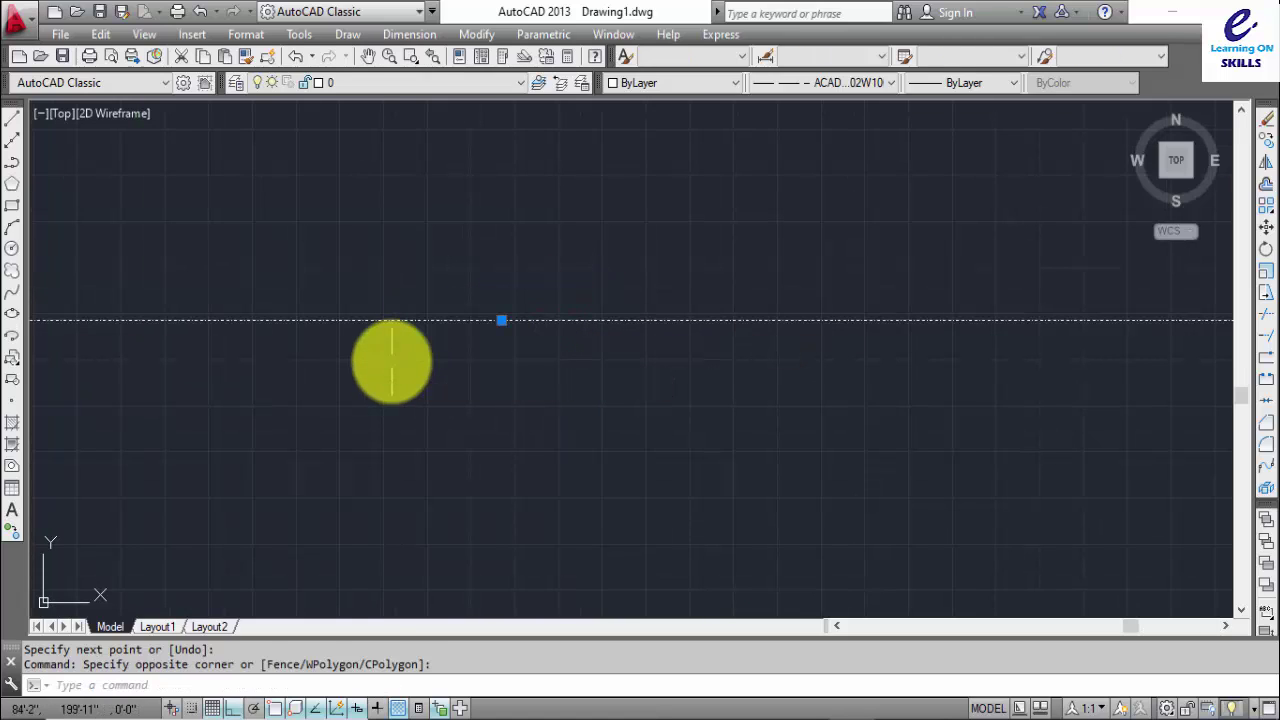
key(Delete)
Step: Draw a 20-foot horizontal dashed line
text(l)
key(Return)
click(371, 288)
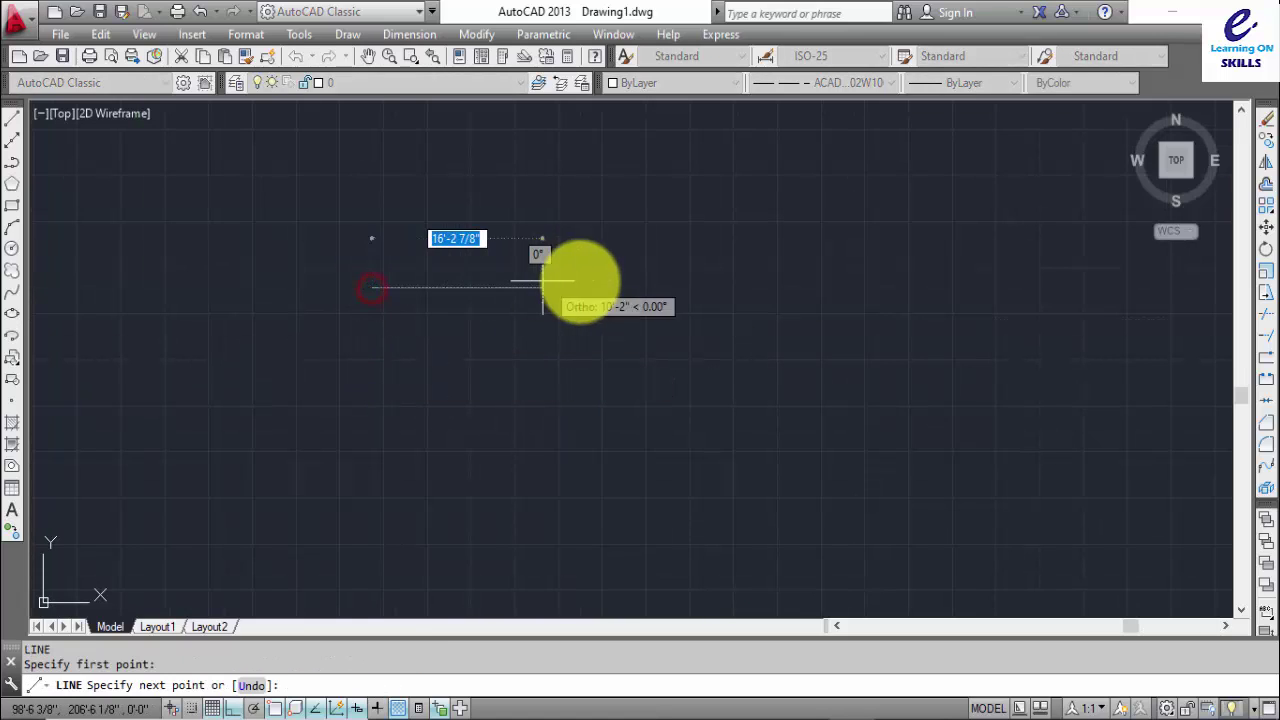
text(20)
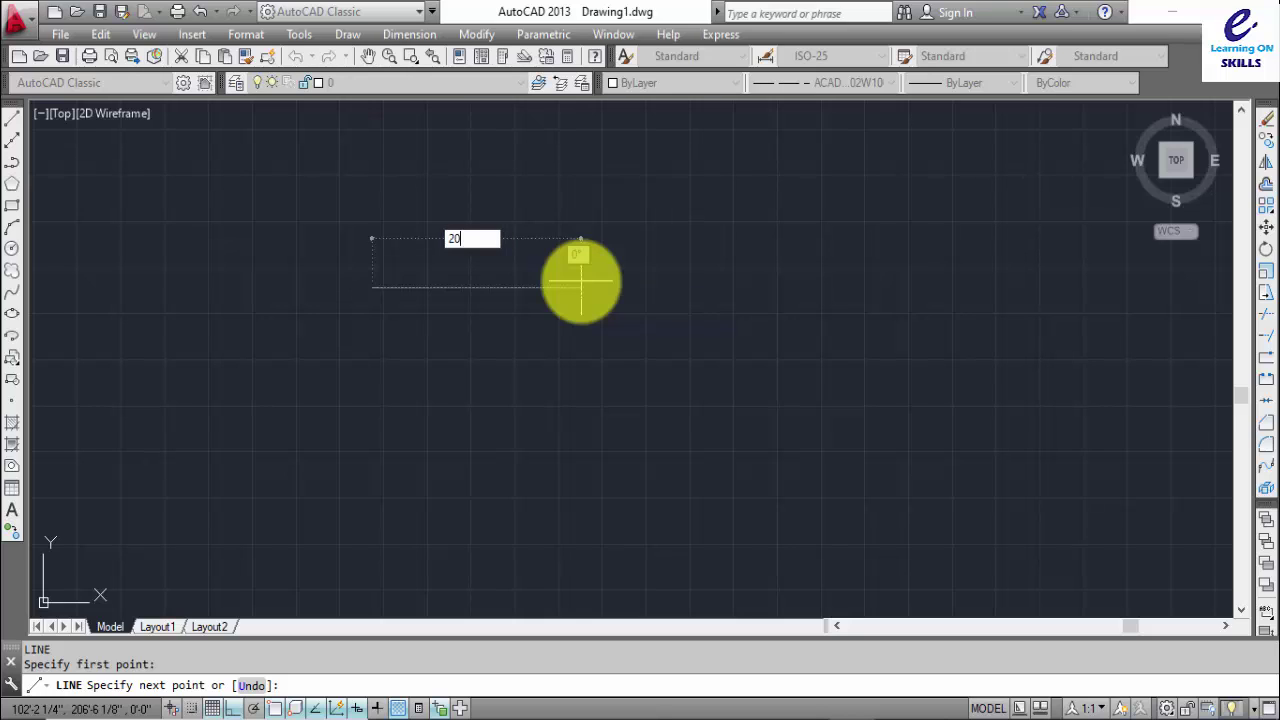
key(Return)
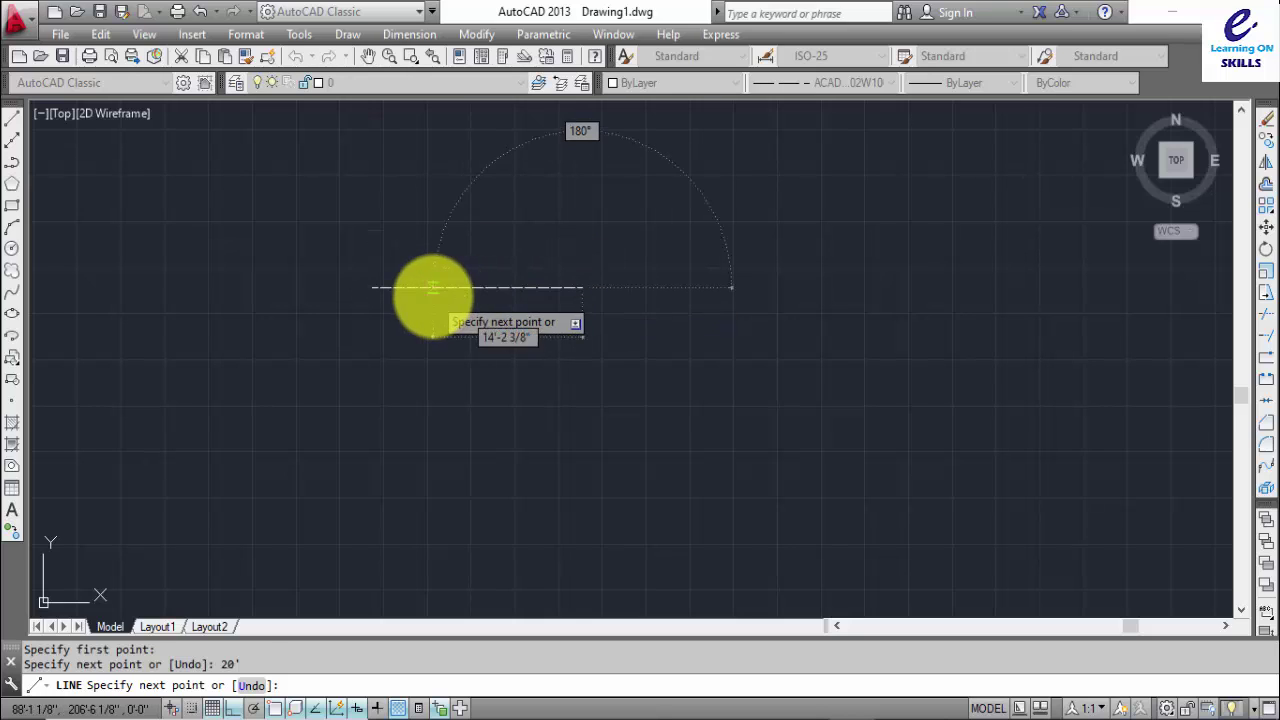
key(Escape)
scroll(433, 294, up, 5)
scroll(433, 294, up, 2)
scroll(445, 300, down, 2)
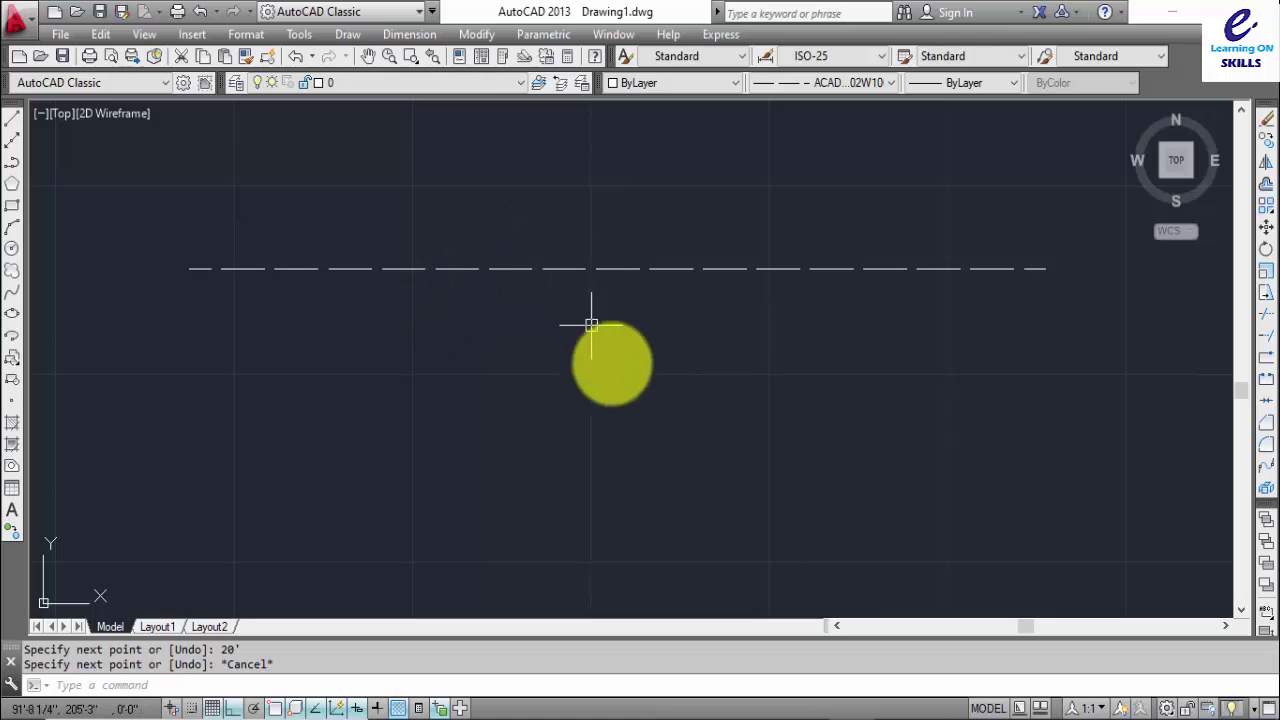
scroll(605, 365, down, 2)
middle_drag(537, 300, 537, 291)
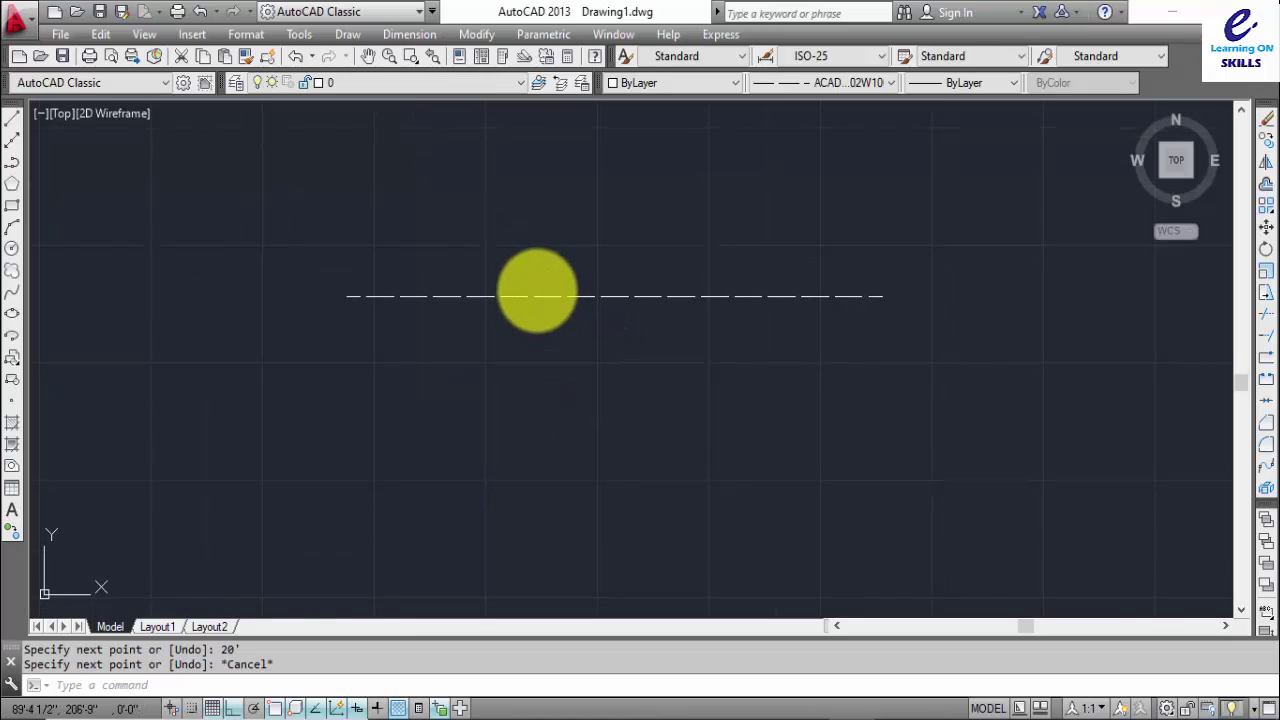
Step: Load the BATTING linetype into the drawing through the Linetype Manager
click(792, 87)
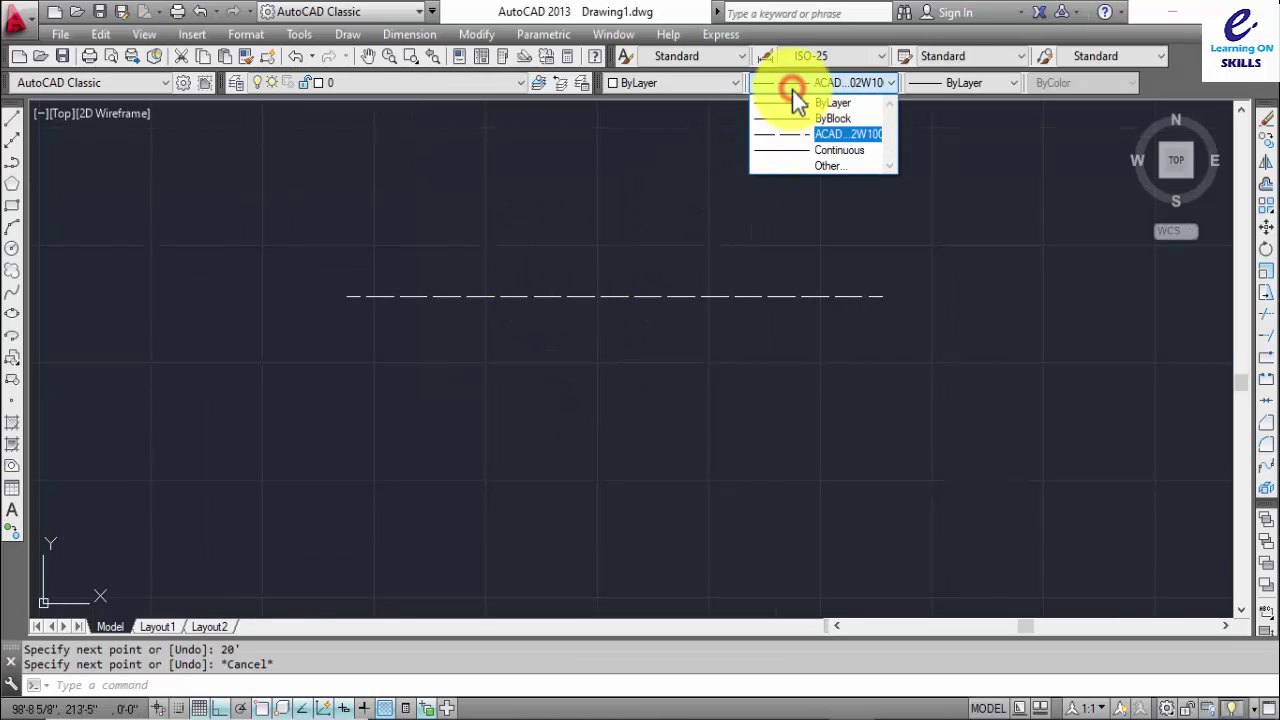
click(813, 166)
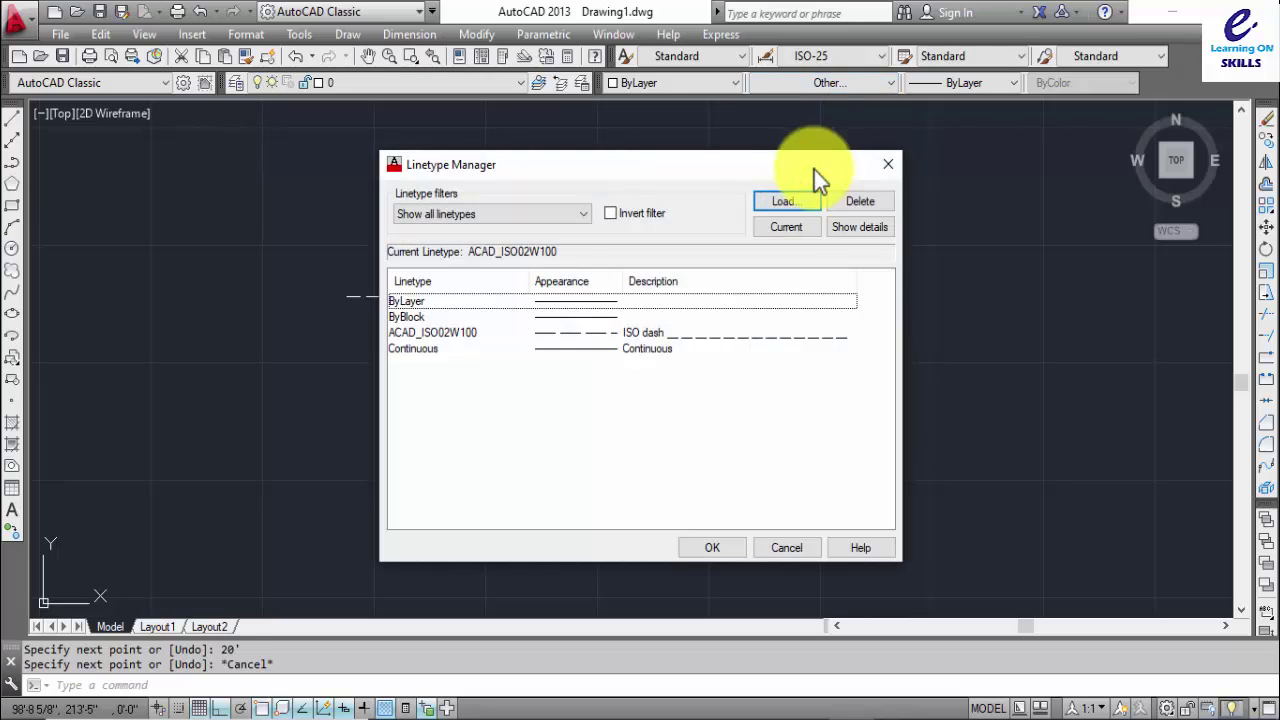
click(789, 206)
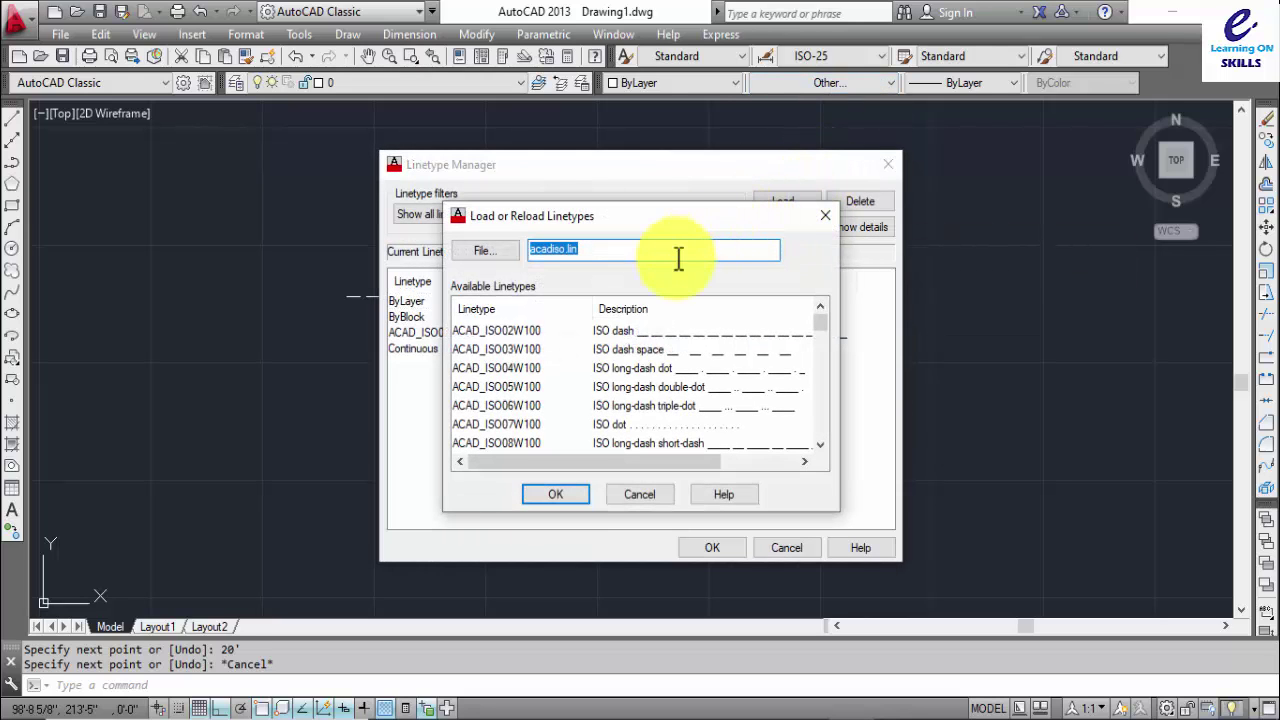
drag(819, 325, 822, 351)
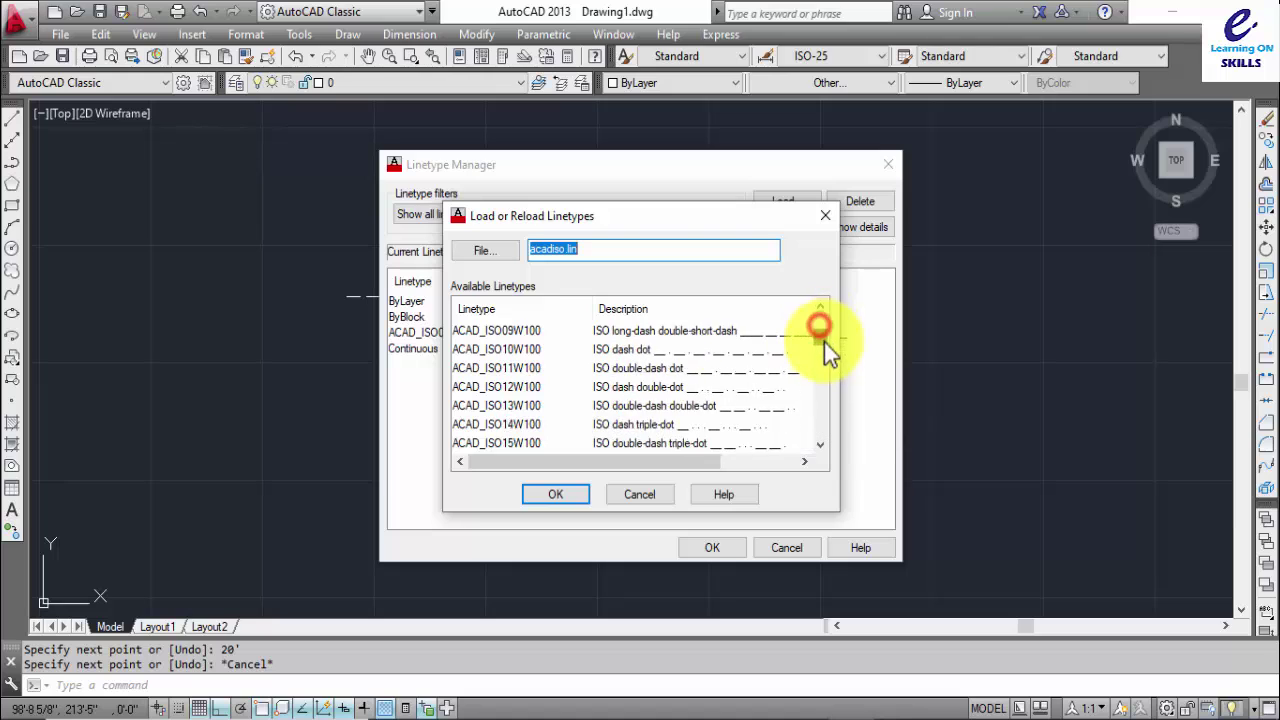
click(605, 367)
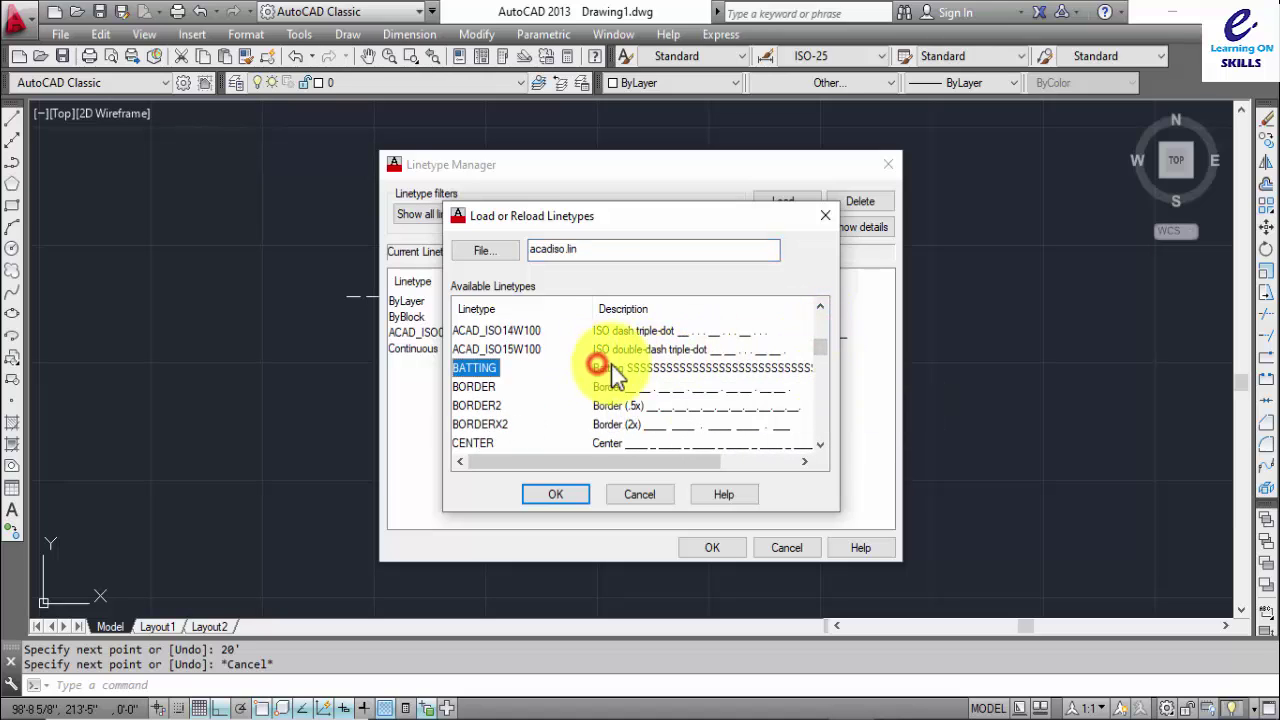
click(555, 496)
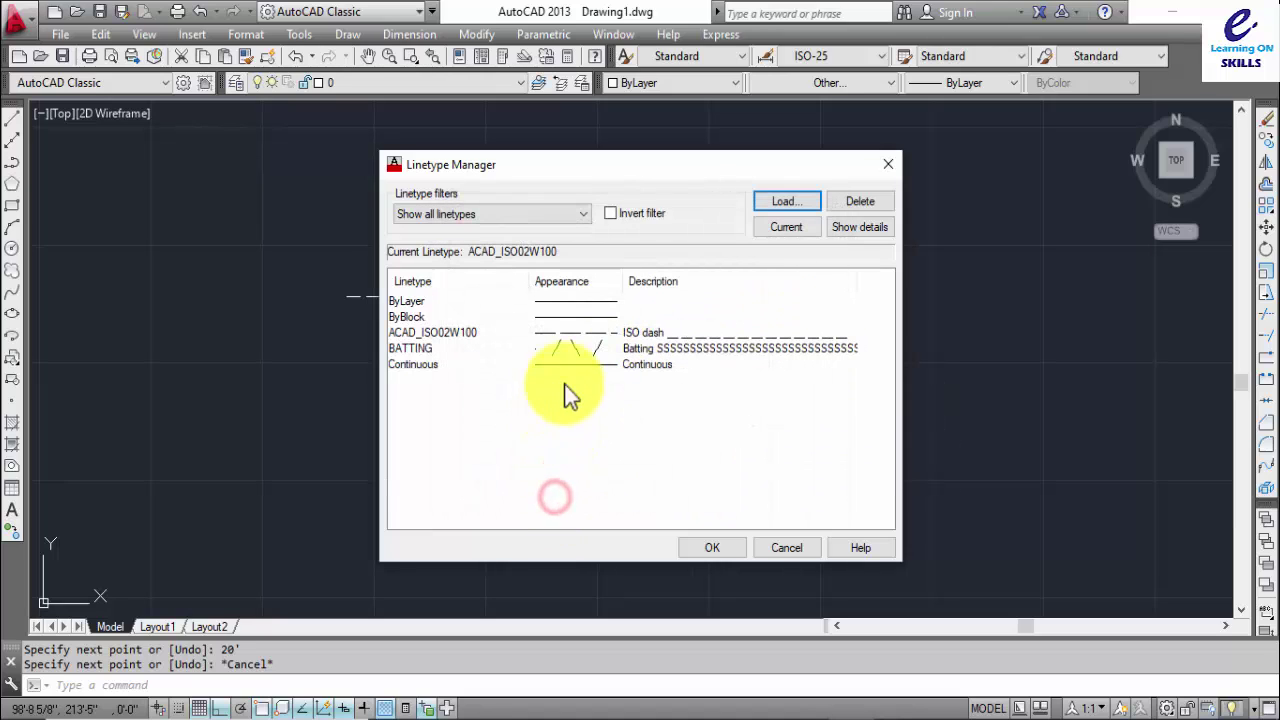
click(655, 350)
click(717, 548)
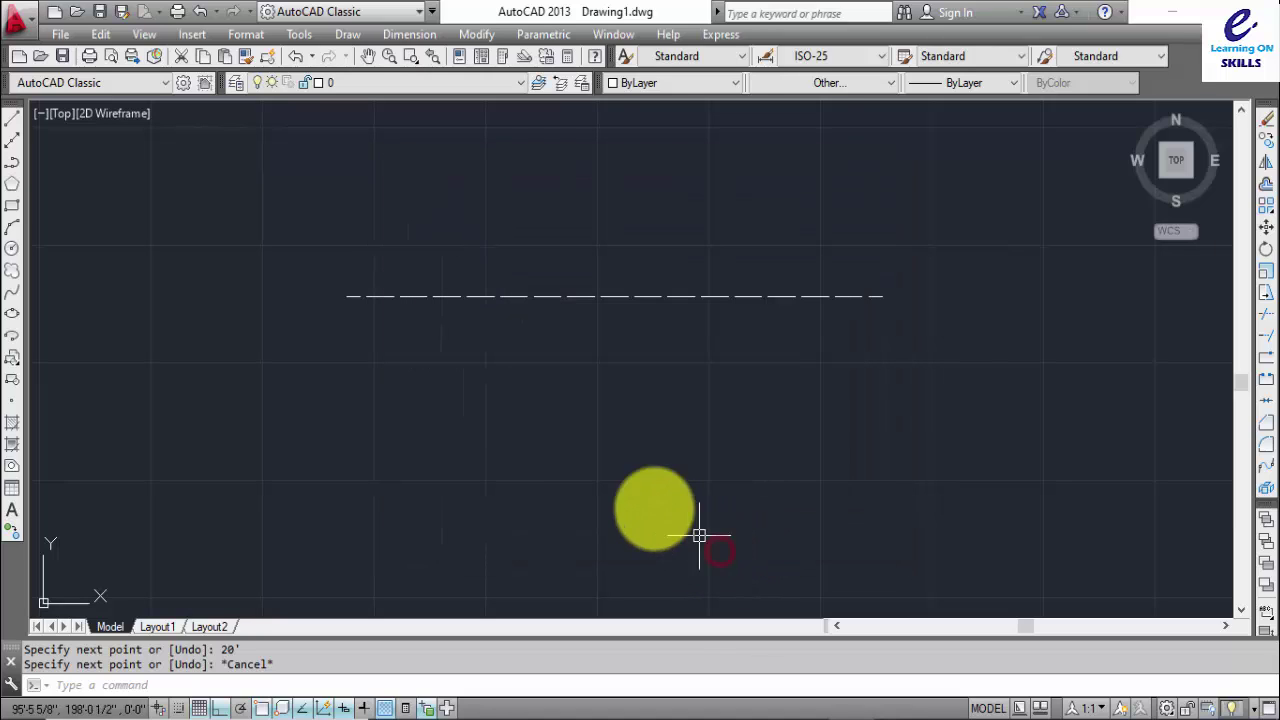
text(l)
key(Return)
Step: Draw a shorter dashed line below the 20-foot line
click(400, 406)
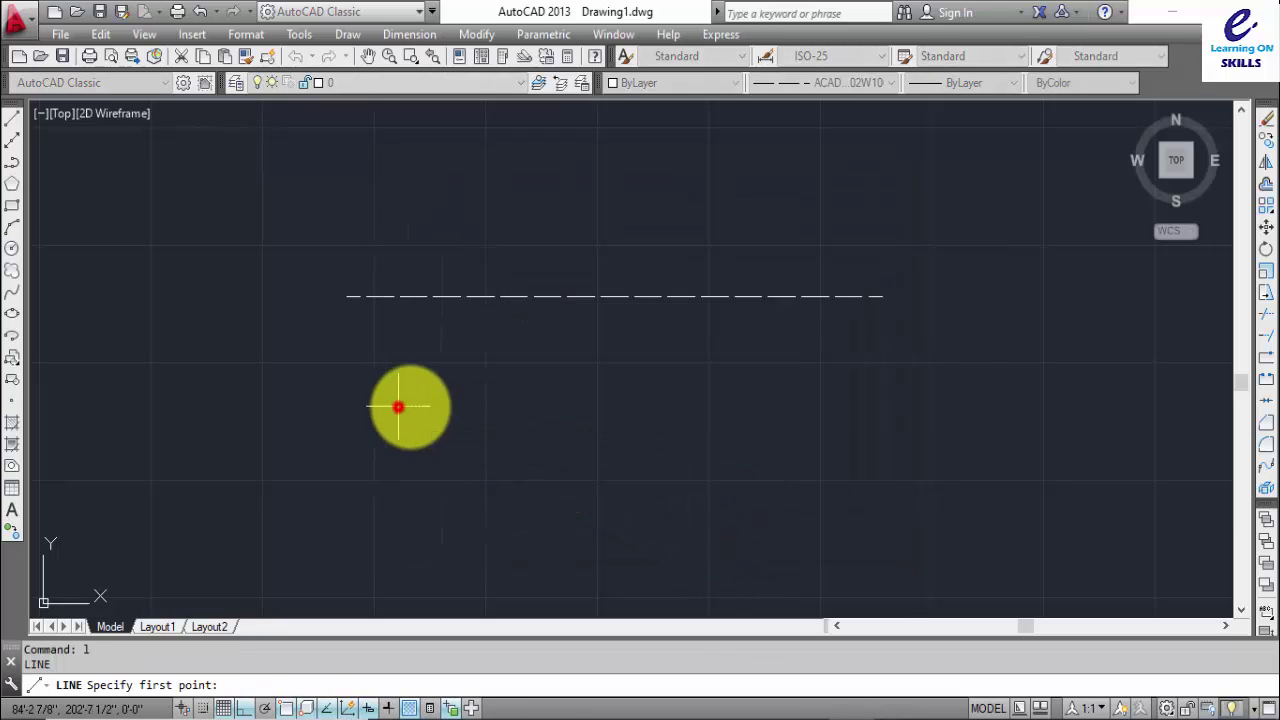
click(589, 405)
key(Escape)
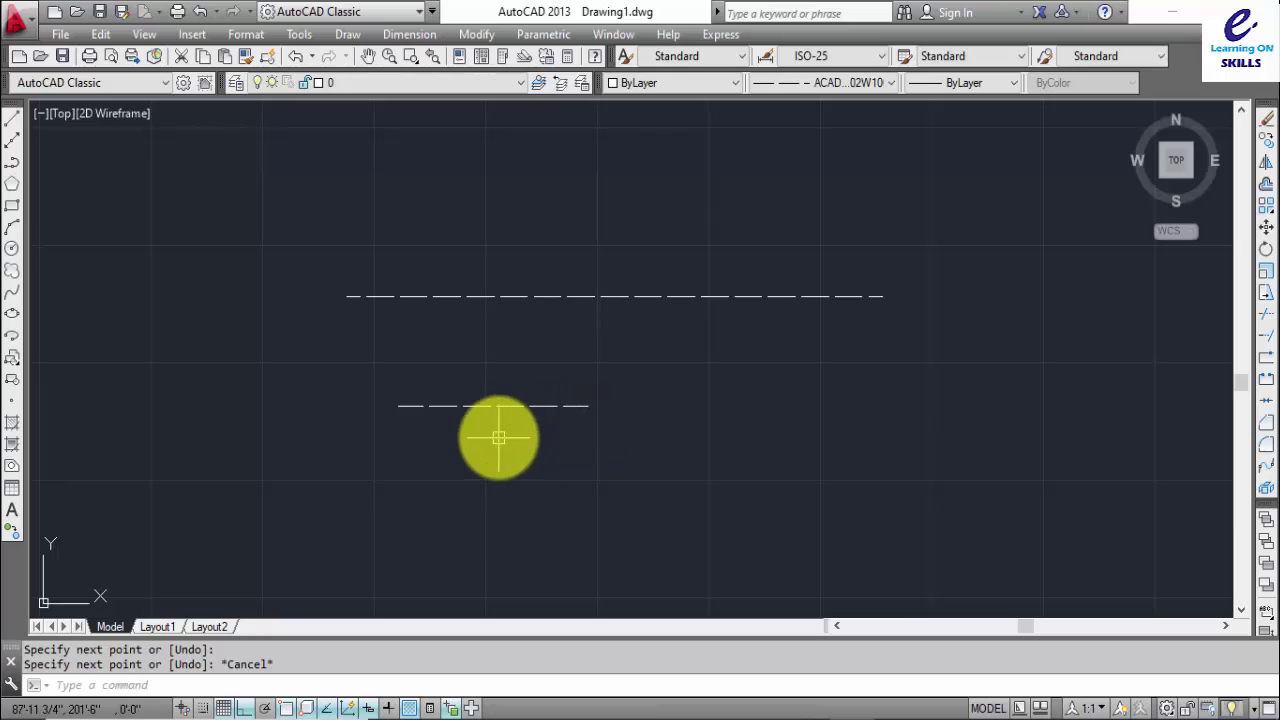
Step: Make BATTING the current linetype and draw a horizontal BATTING line beneath
click(802, 85)
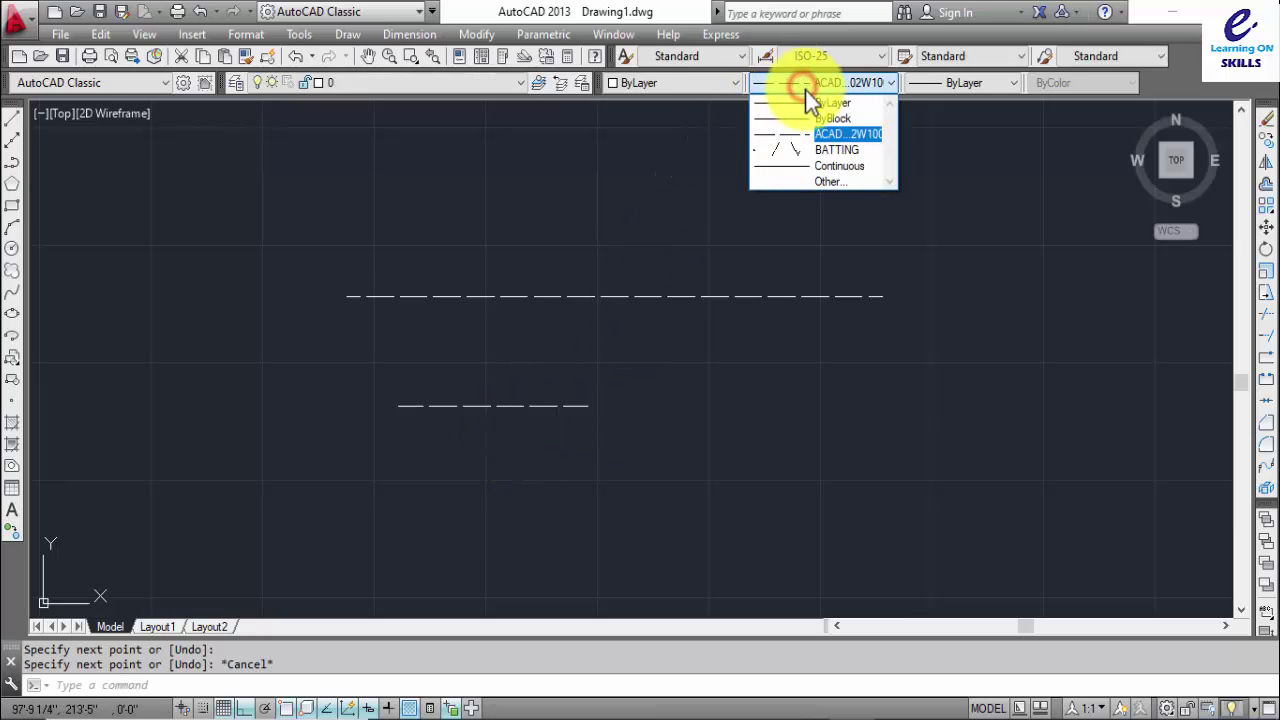
click(838, 152)
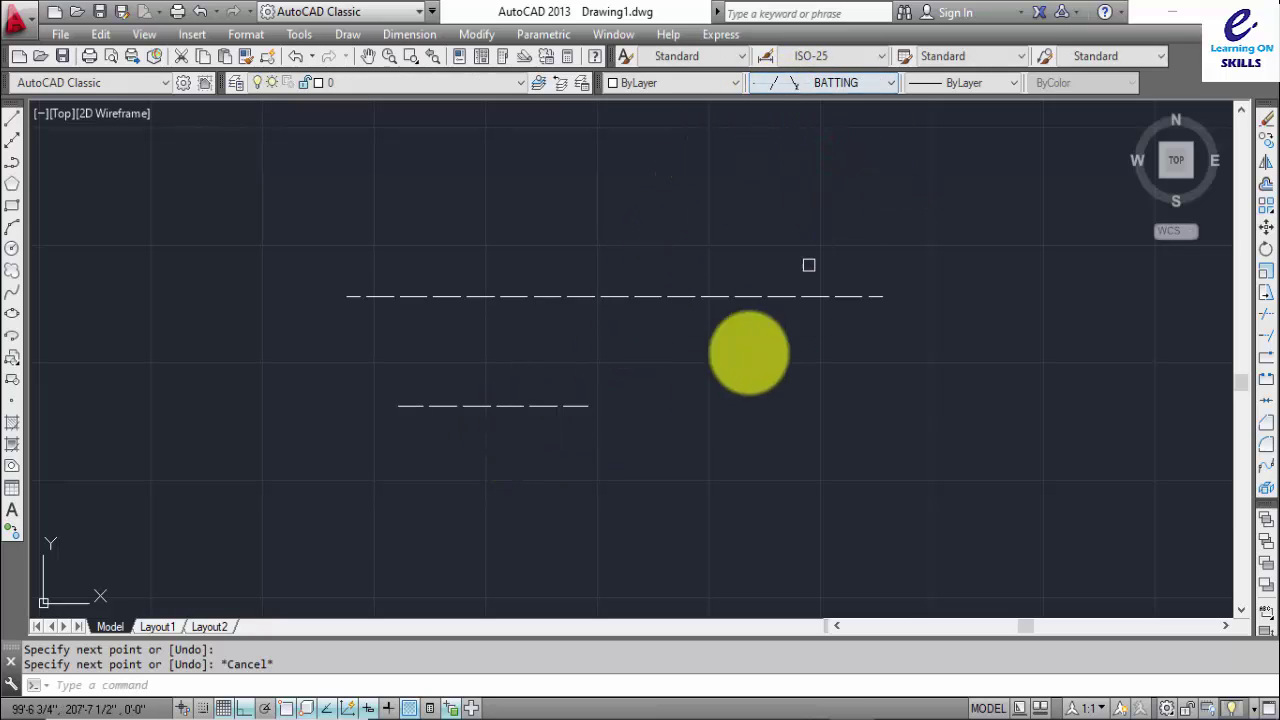
text(l)
key(Return)
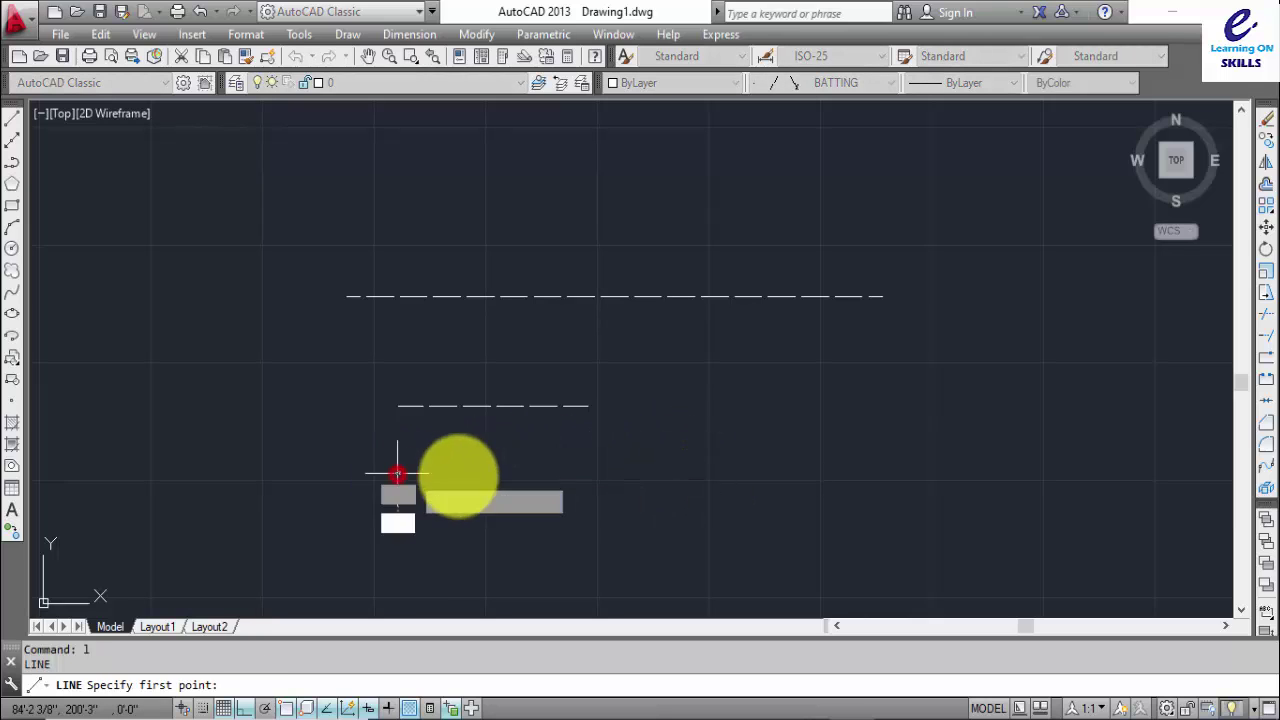
click(400, 471)
click(620, 471)
key(Escape)
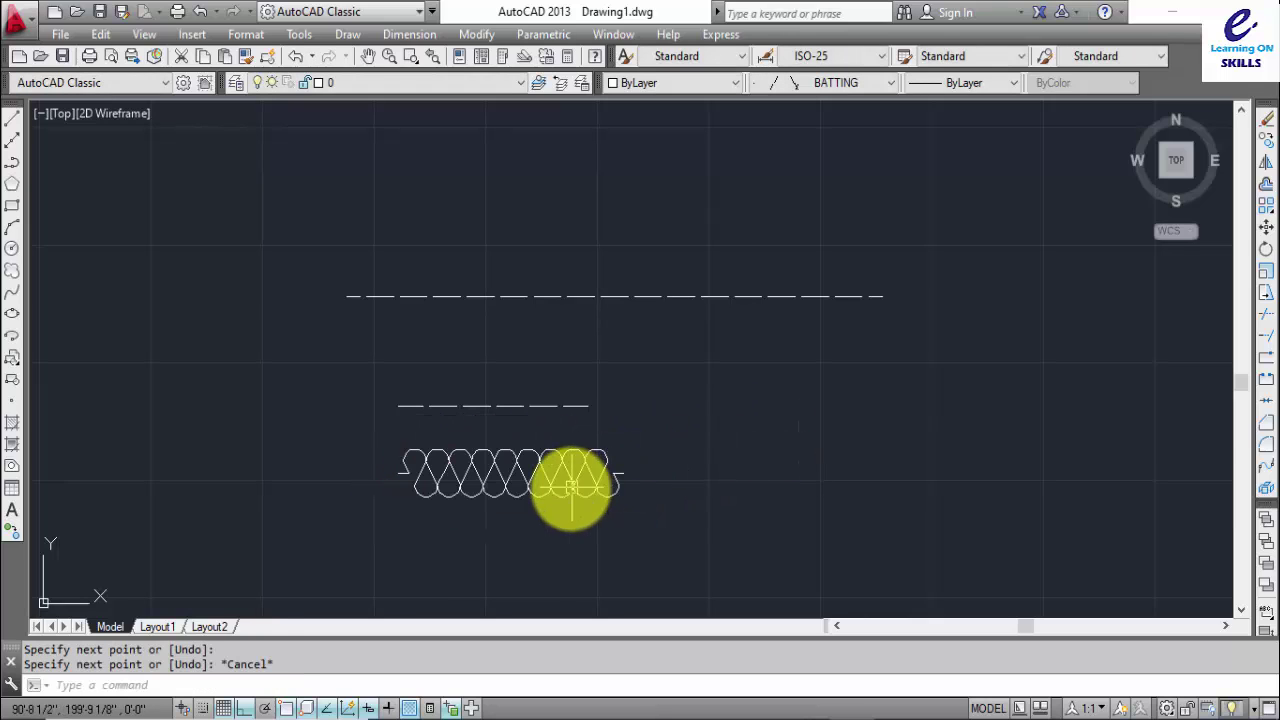
scroll(571, 491, up, 2)
scroll(566, 478, down, 4)
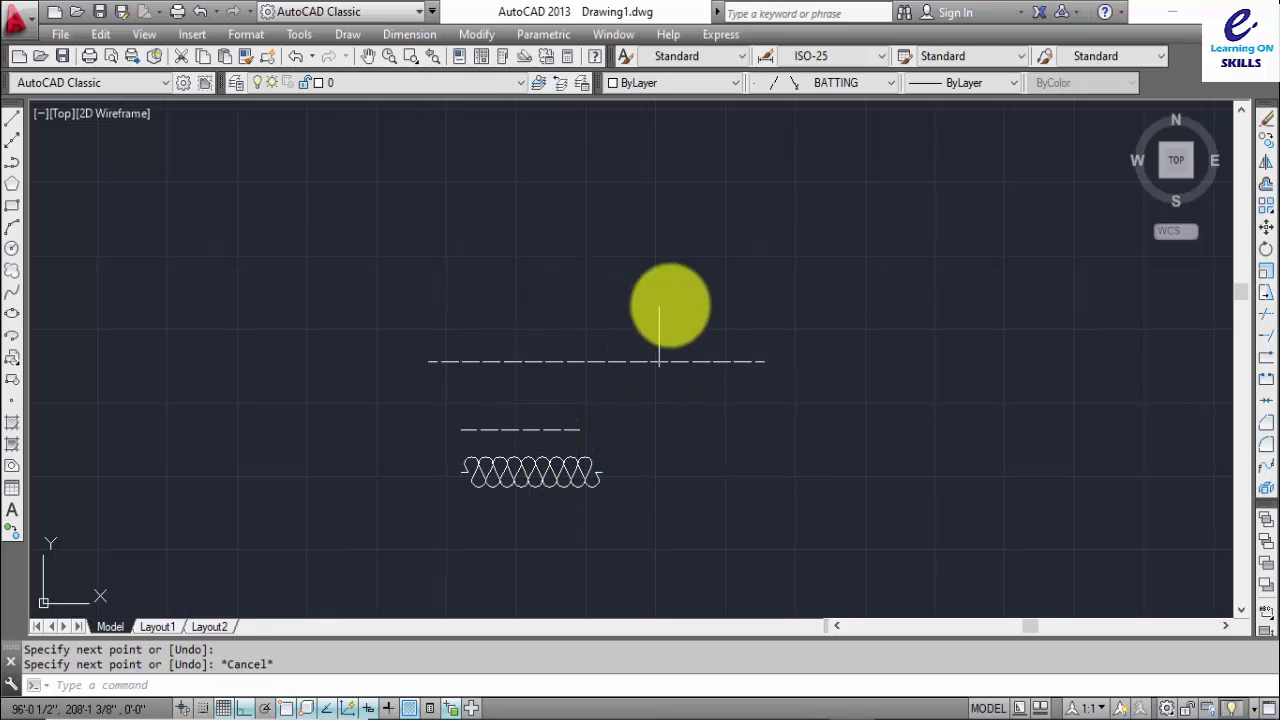
Step: Reset the current linetype to ByLayer
click(807, 86)
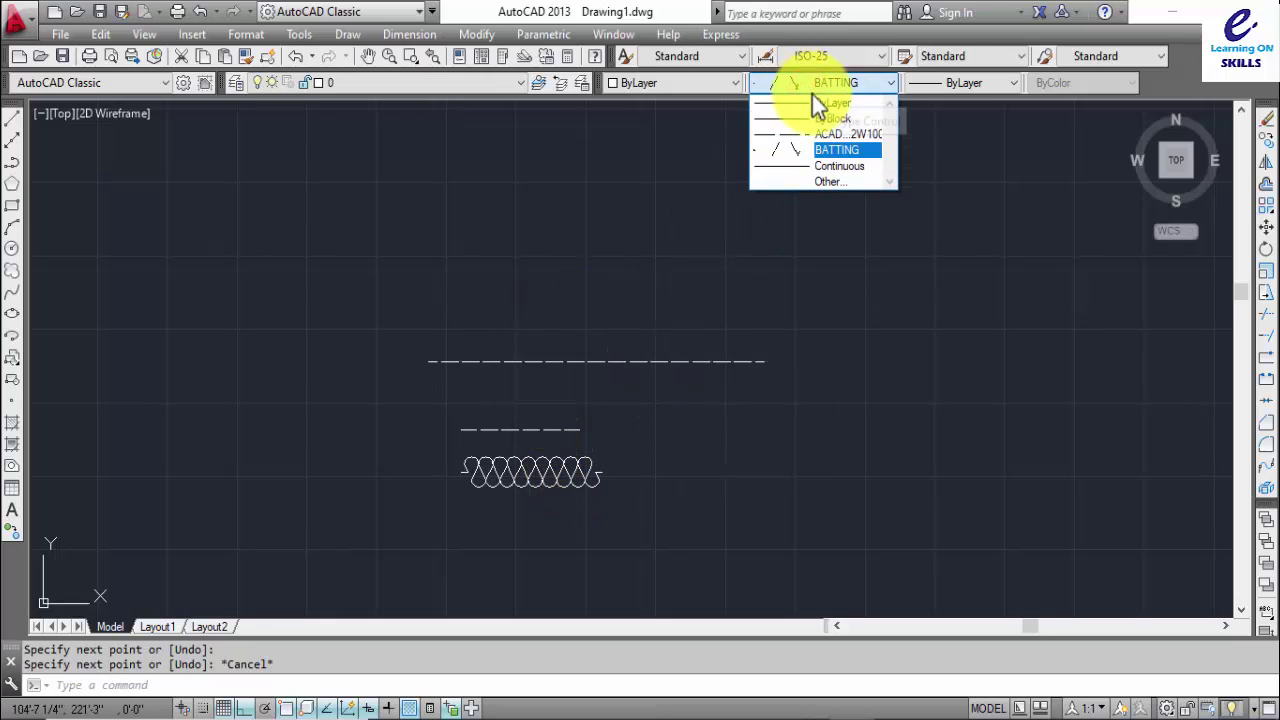
click(850, 103)
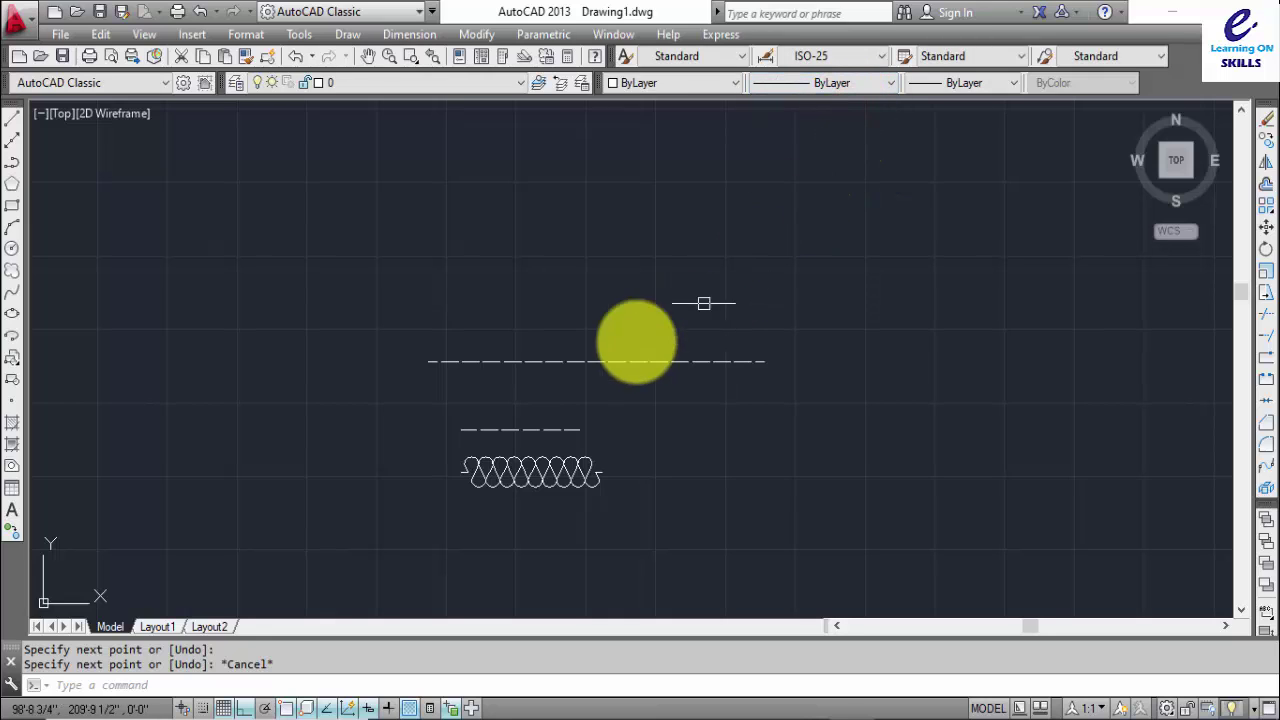
middle_drag(537, 270, 461, 152)
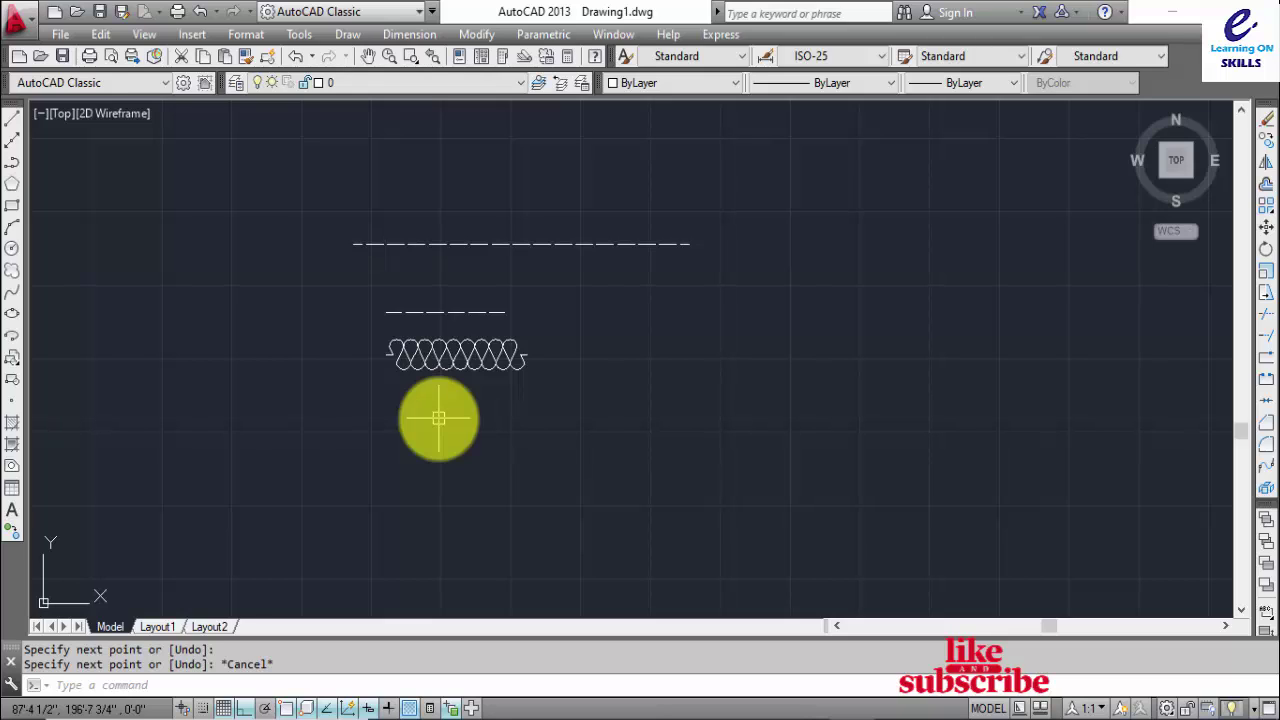
Step: Set the lineweight to 0.80 mm and draw a horizontal line to the right
click(968, 85)
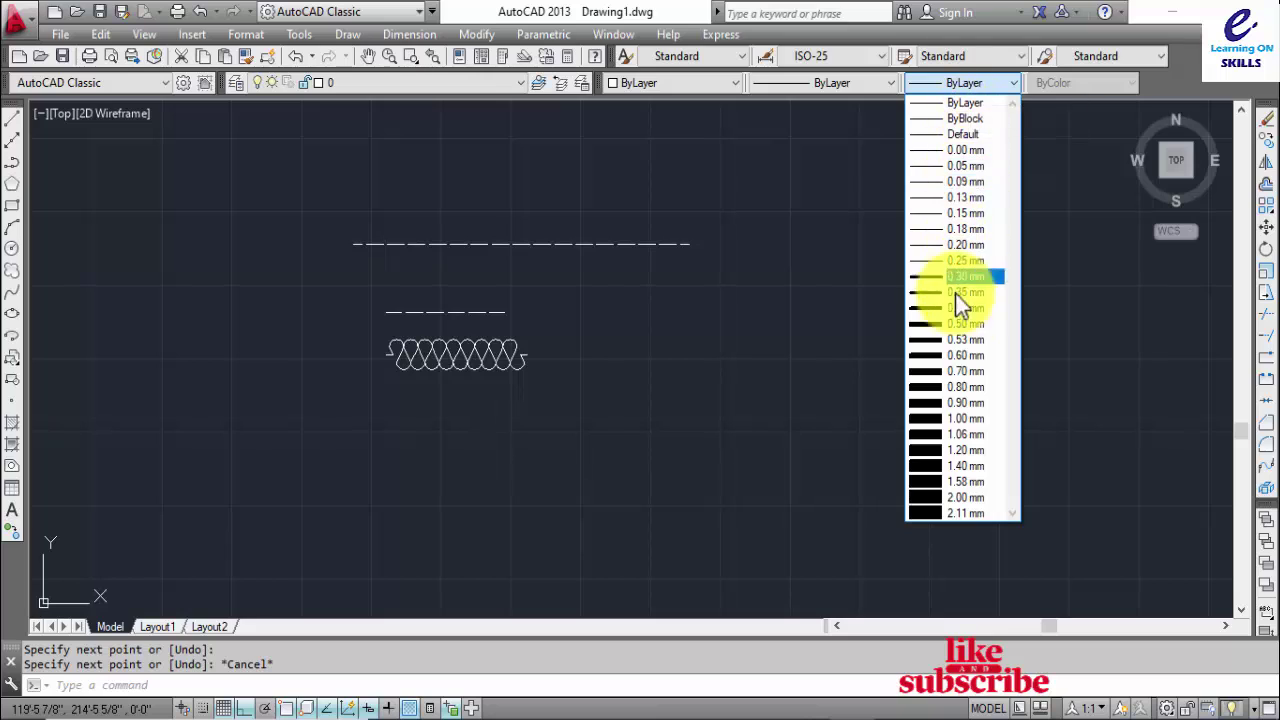
click(950, 388)
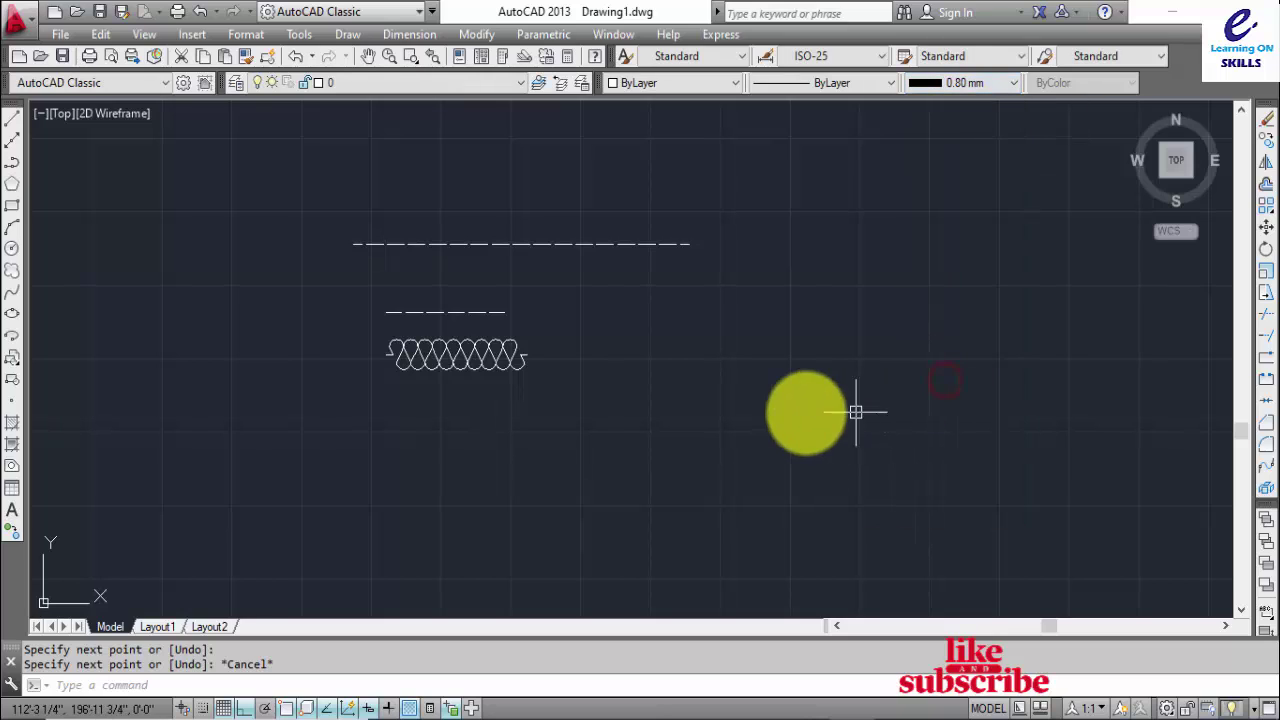
key(Return)
click(632, 413)
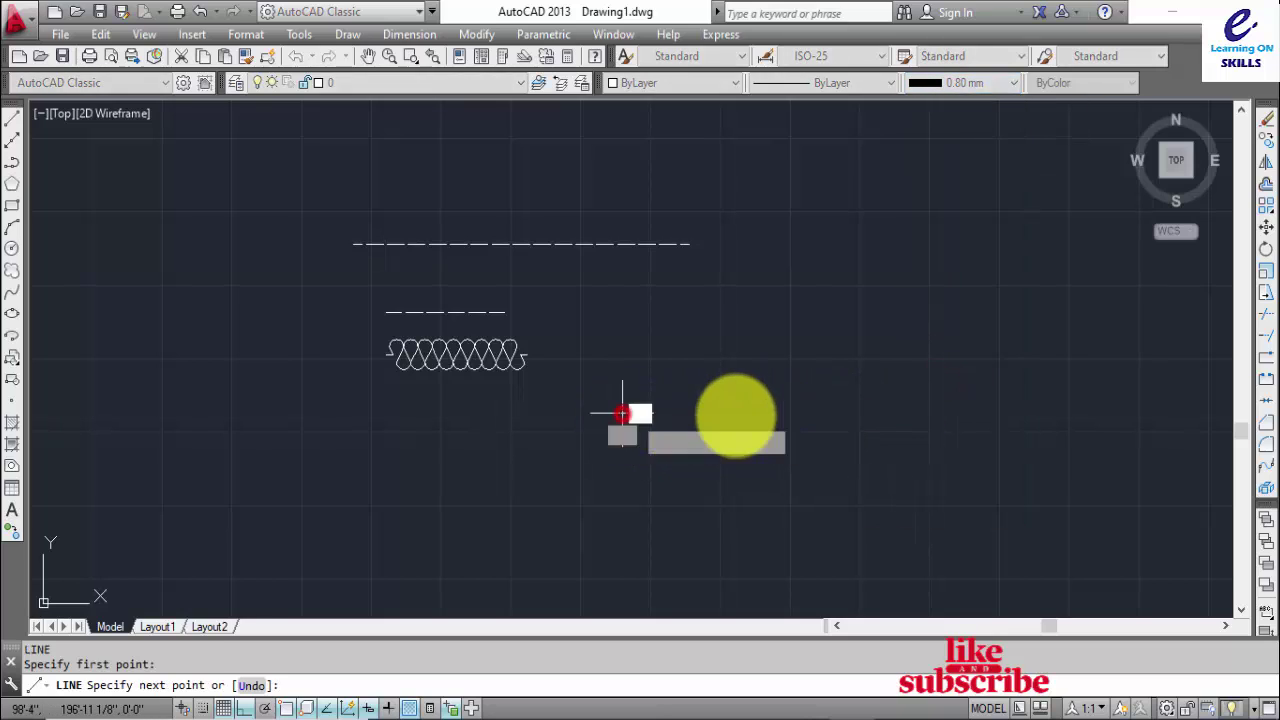
click(811, 415)
scroll(716, 420, up, 2)
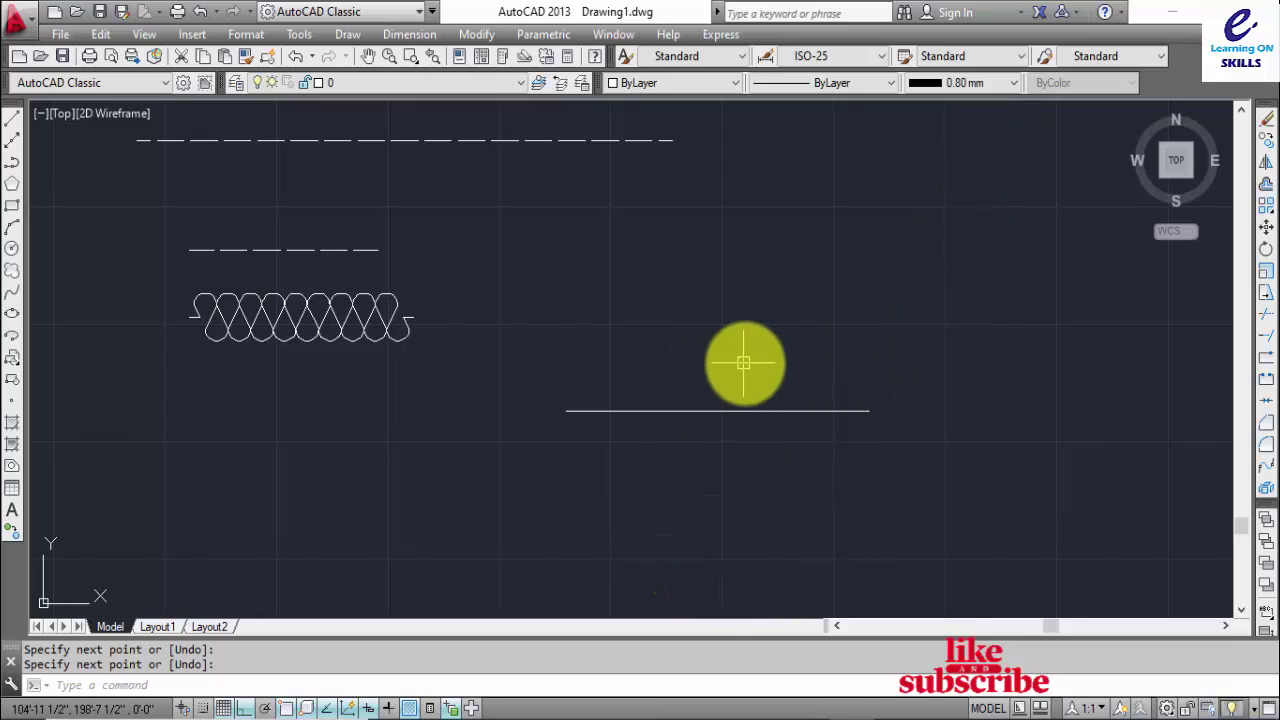
Step: Show lineweights, then draw a 1.58 mm lineweight line below the 0.80 mm one
click(393, 708)
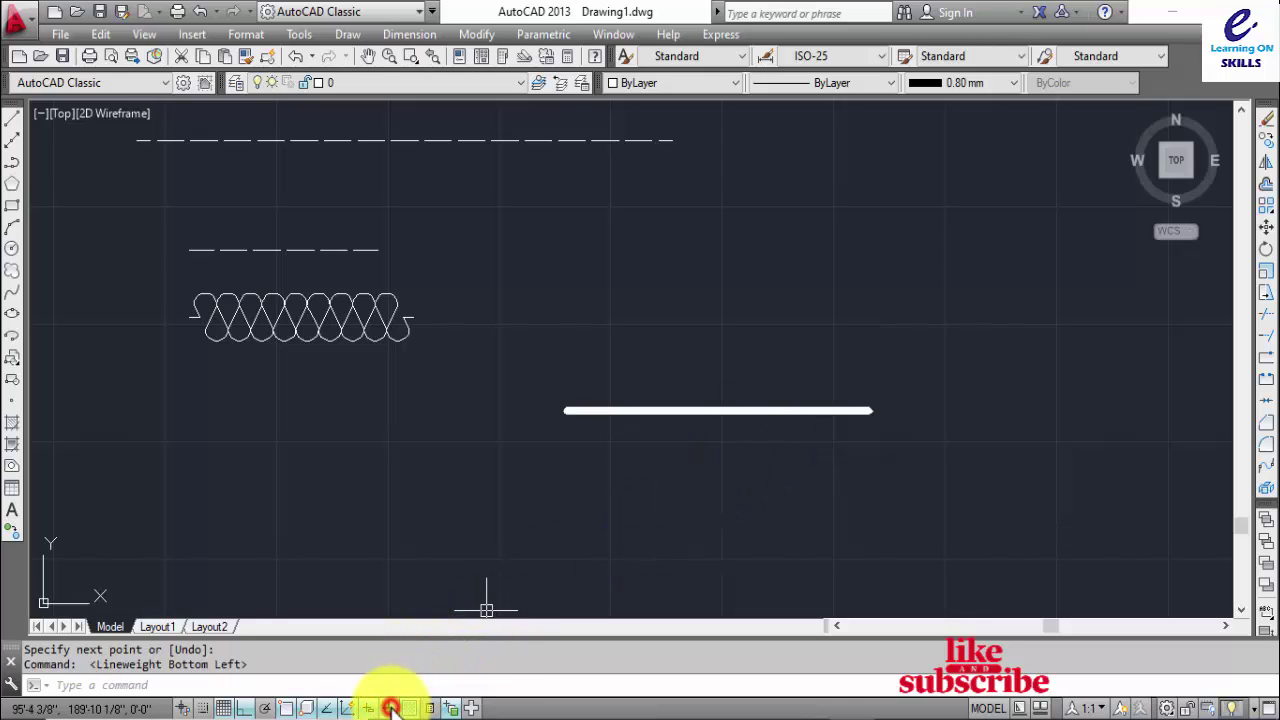
scroll(735, 400, up, 3)
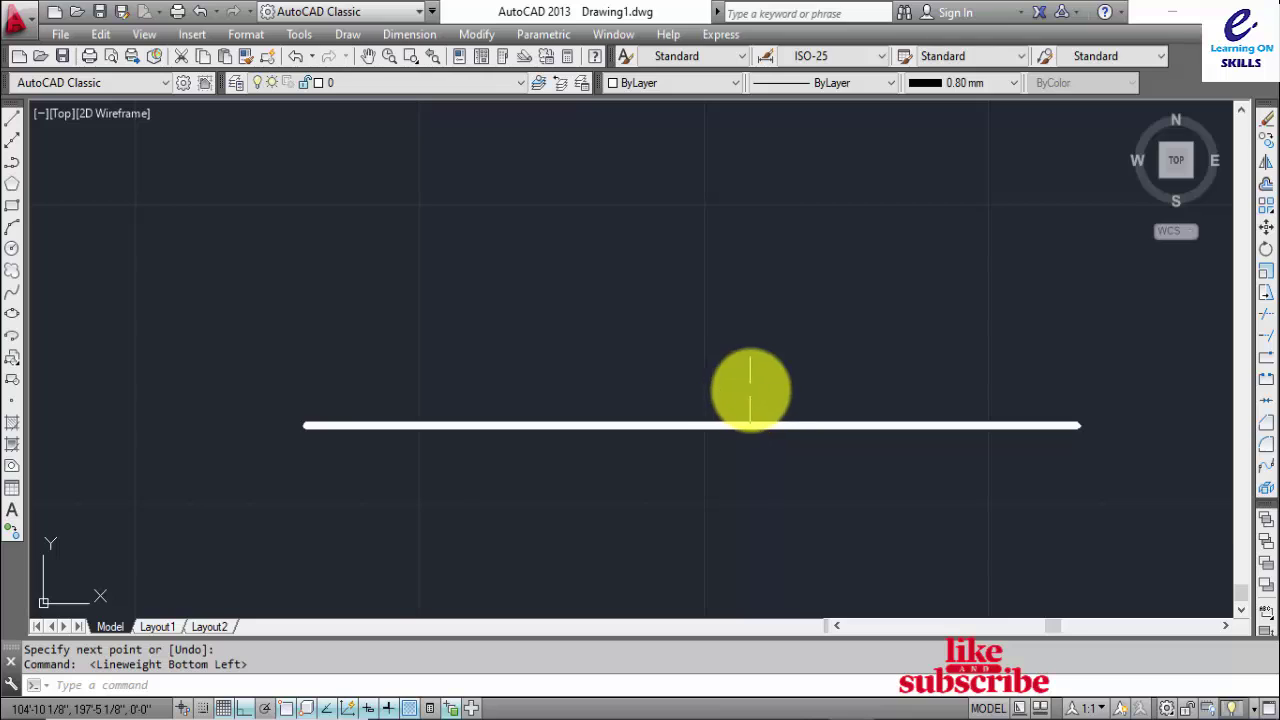
scroll(740, 395, down, 4)
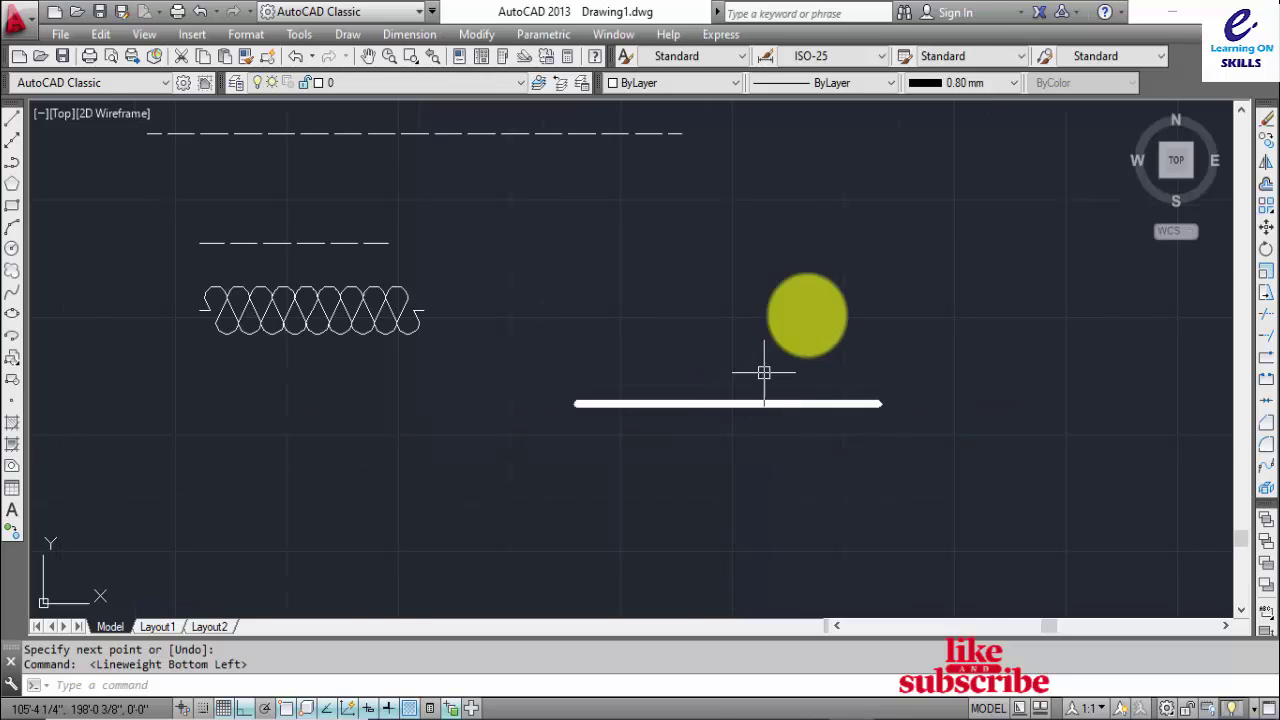
click(965, 85)
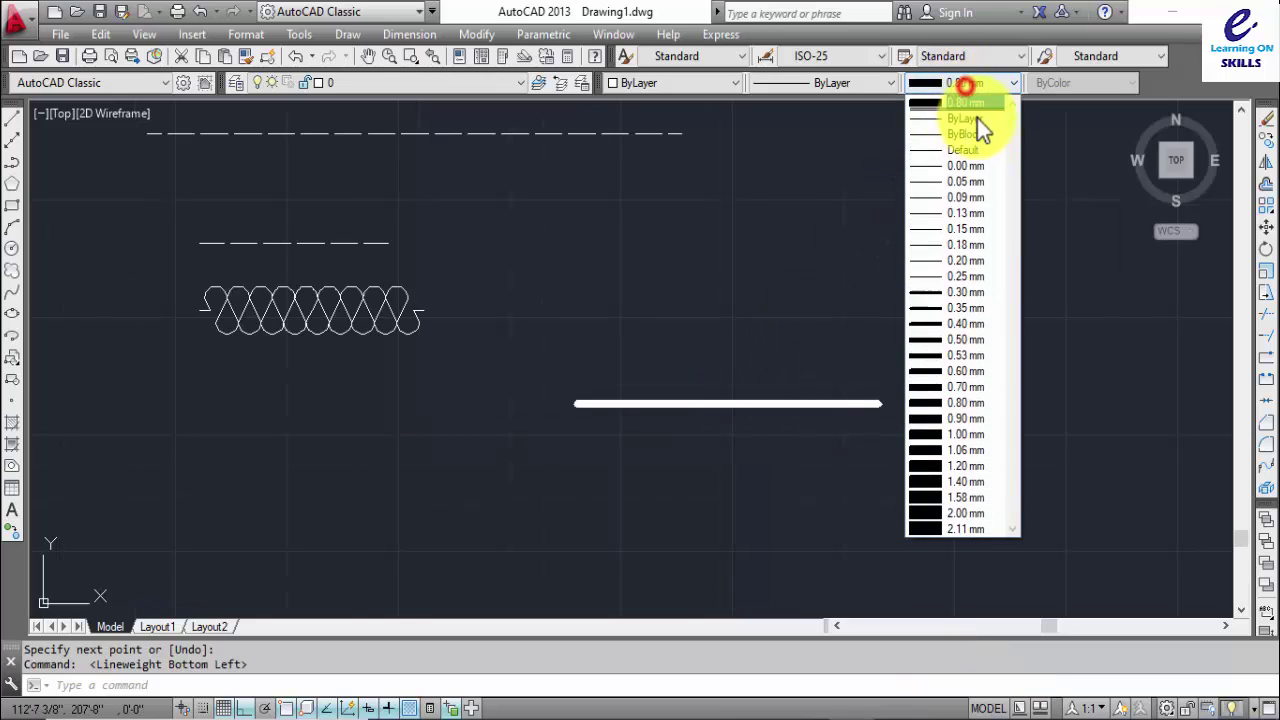
click(950, 500)
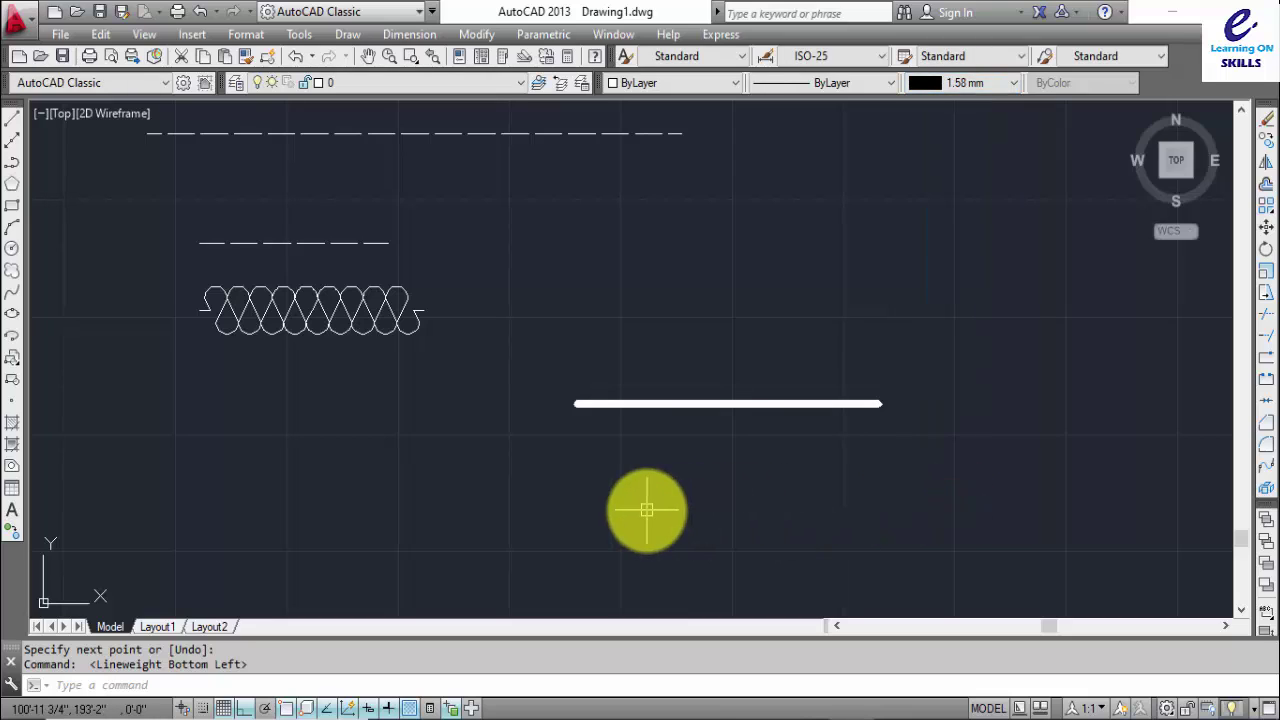
text(l)
key(Return)
click(507, 472)
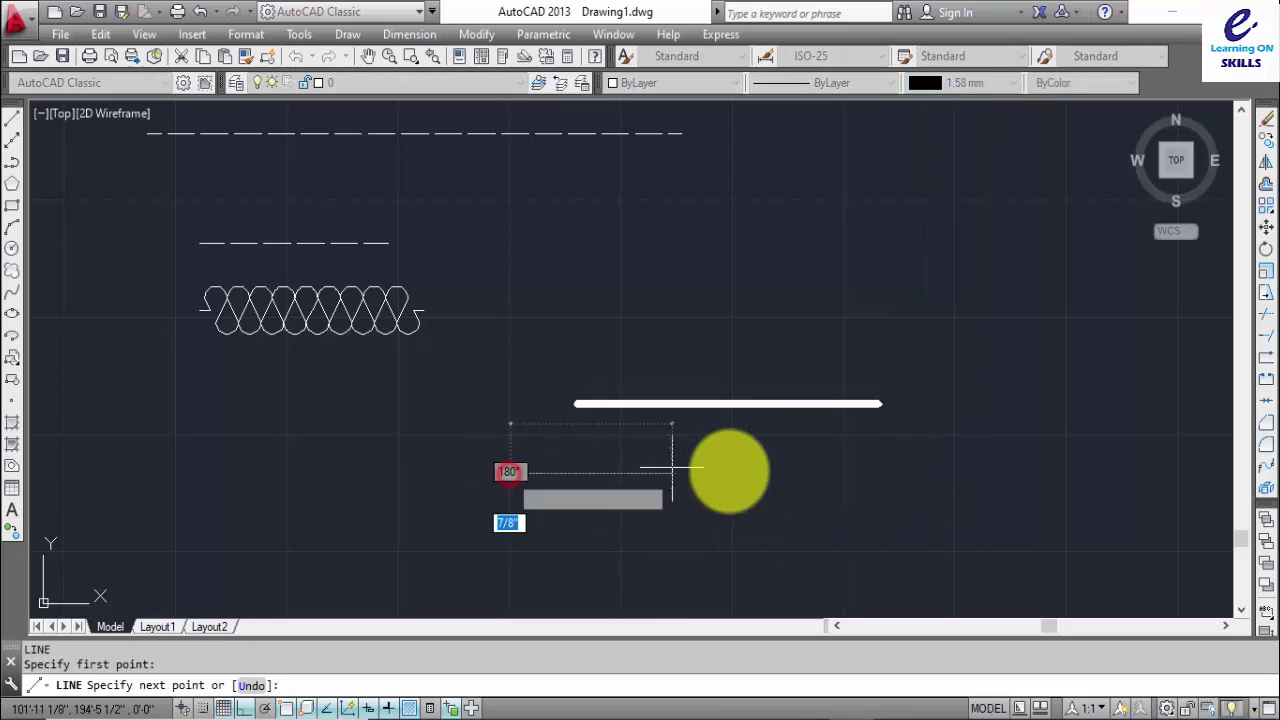
click(736, 472)
key(Return)
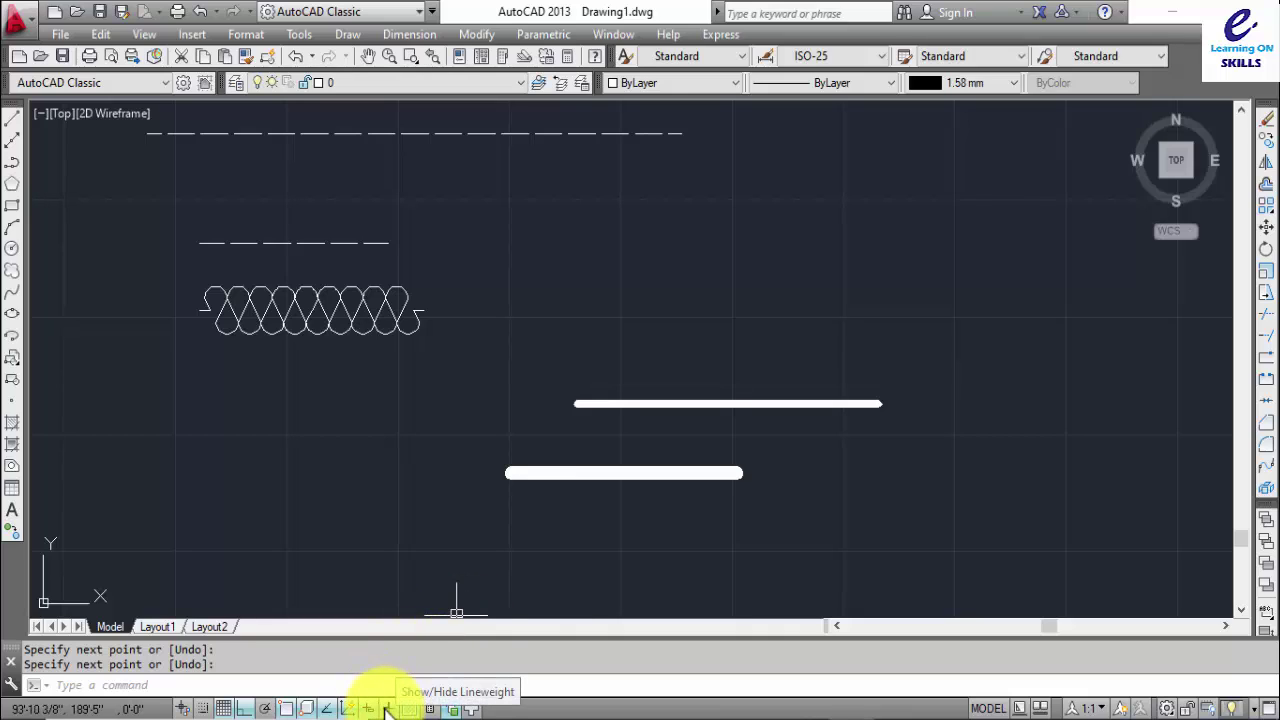
Step: Turn lineweight display off and glance at the Word command list before minimizing it
click(387, 710)
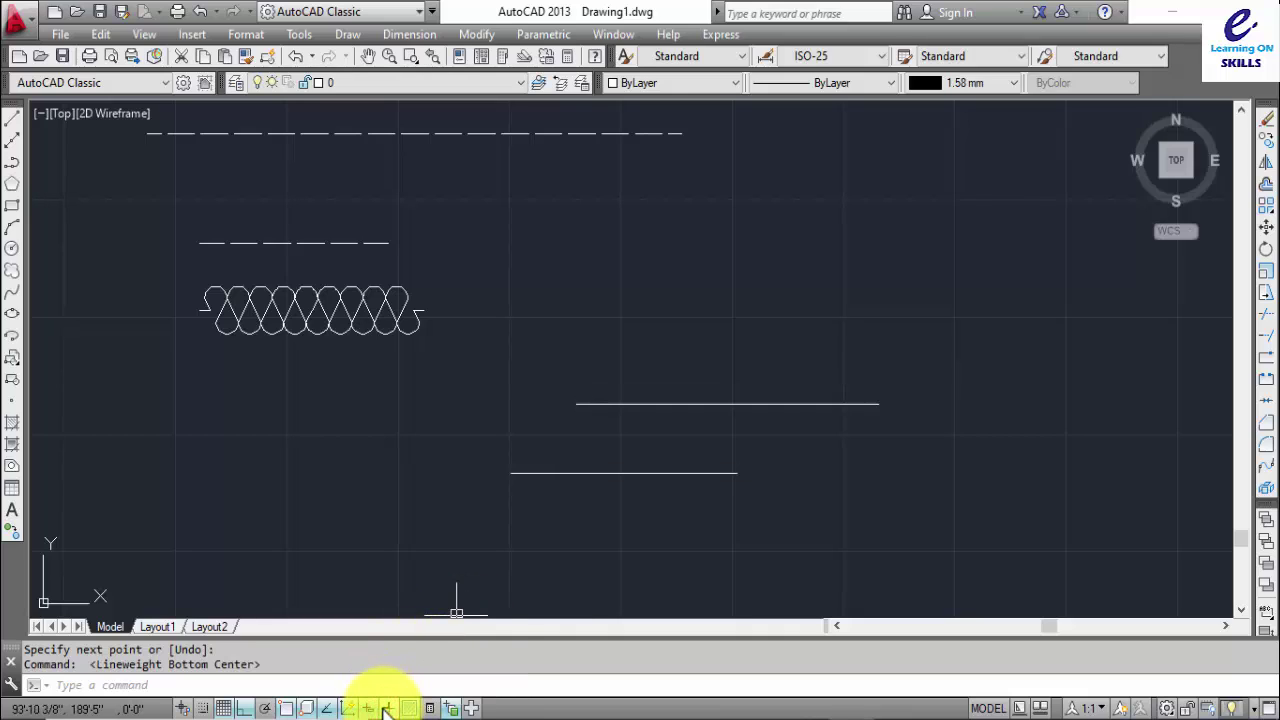
middle_drag(432, 419, 537, 450)
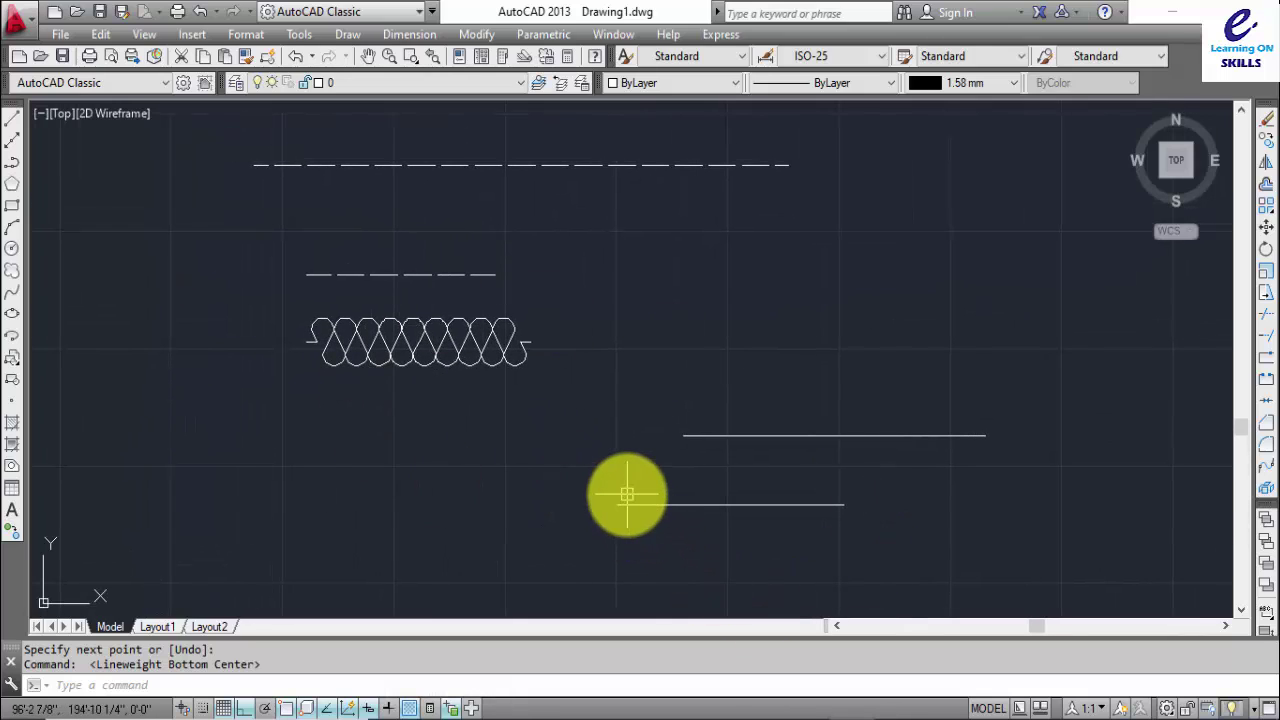
click(723, 712)
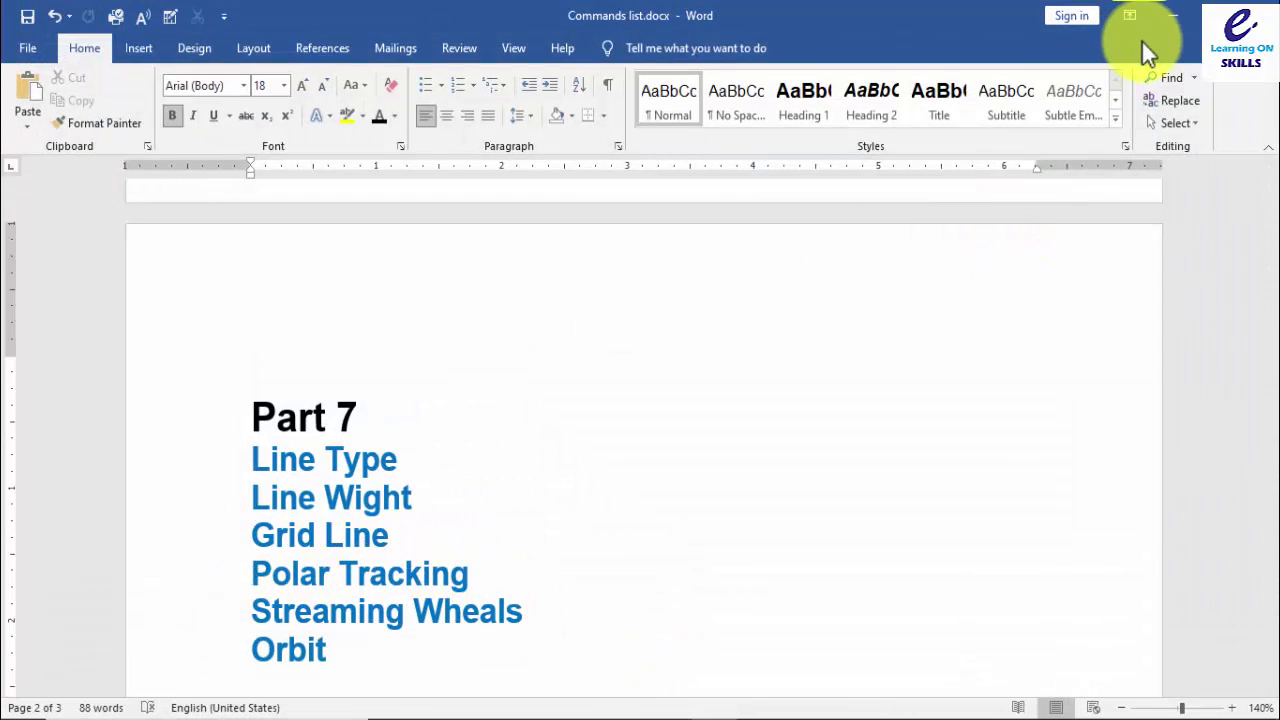
click(1176, 12)
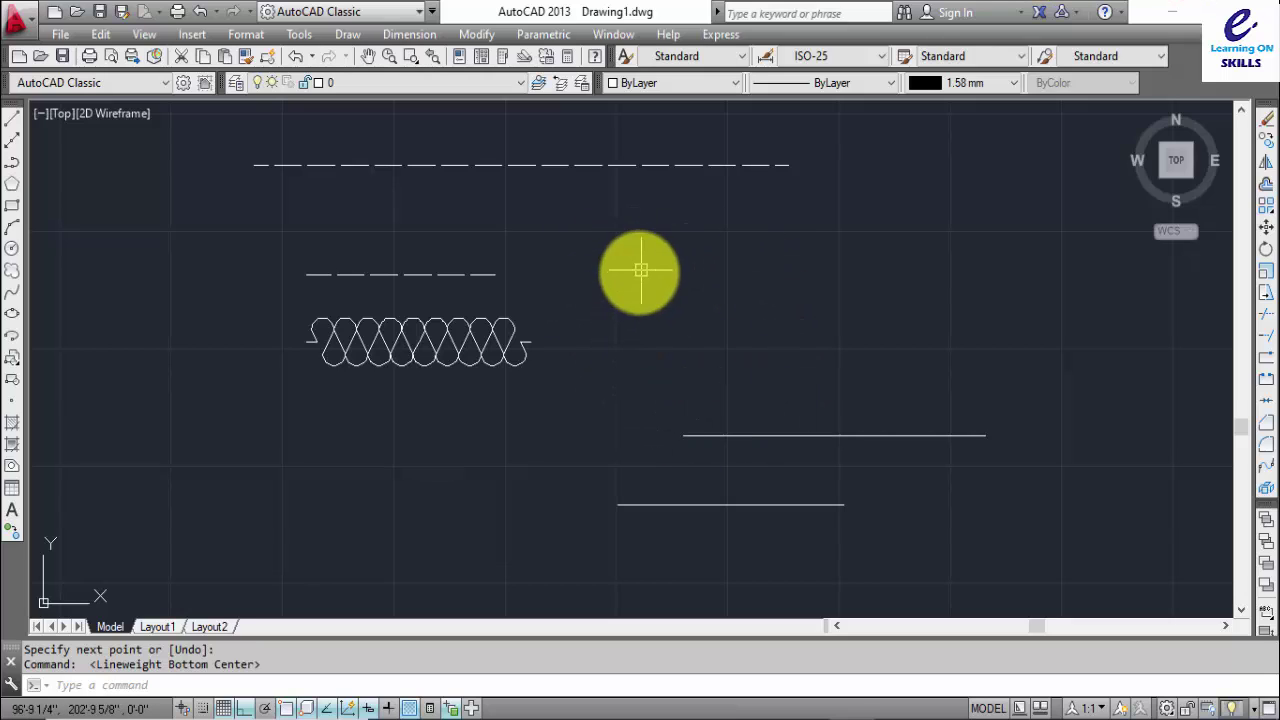
Step: Toggle the grid off and back on, then erase all five test lines with a window selection
middle_drag(640, 266, 630, 278)
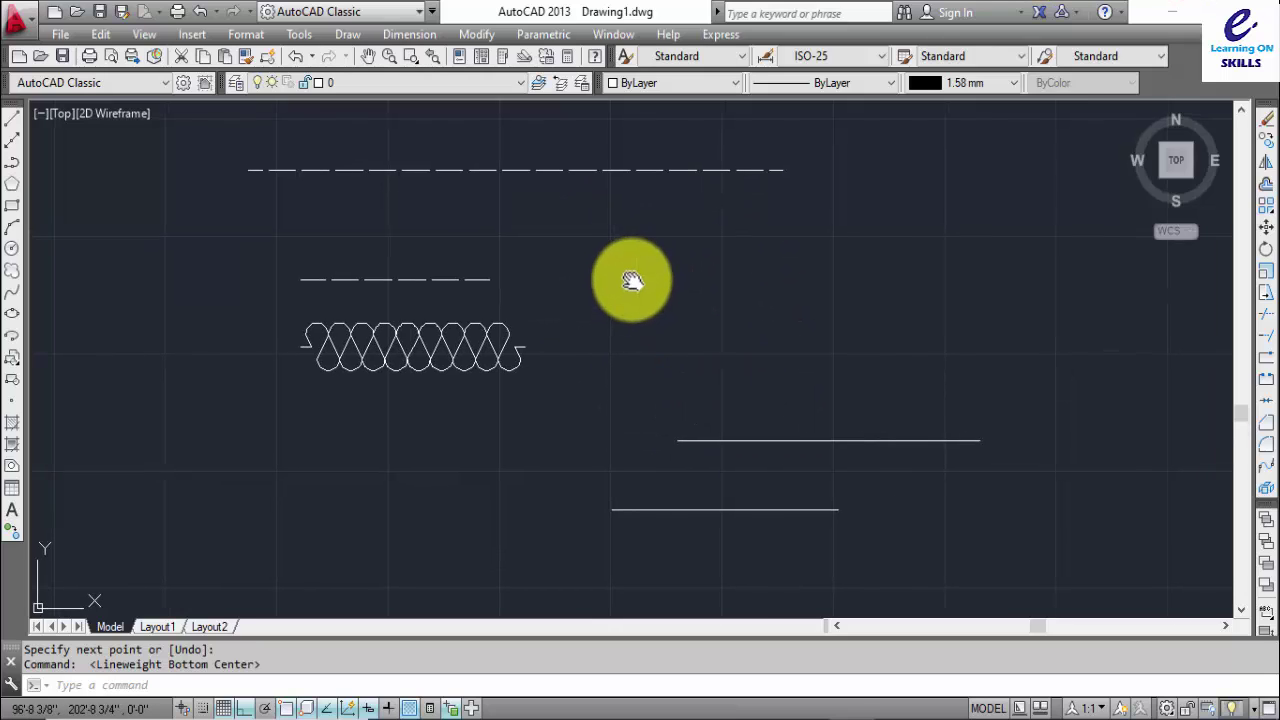
click(223, 708)
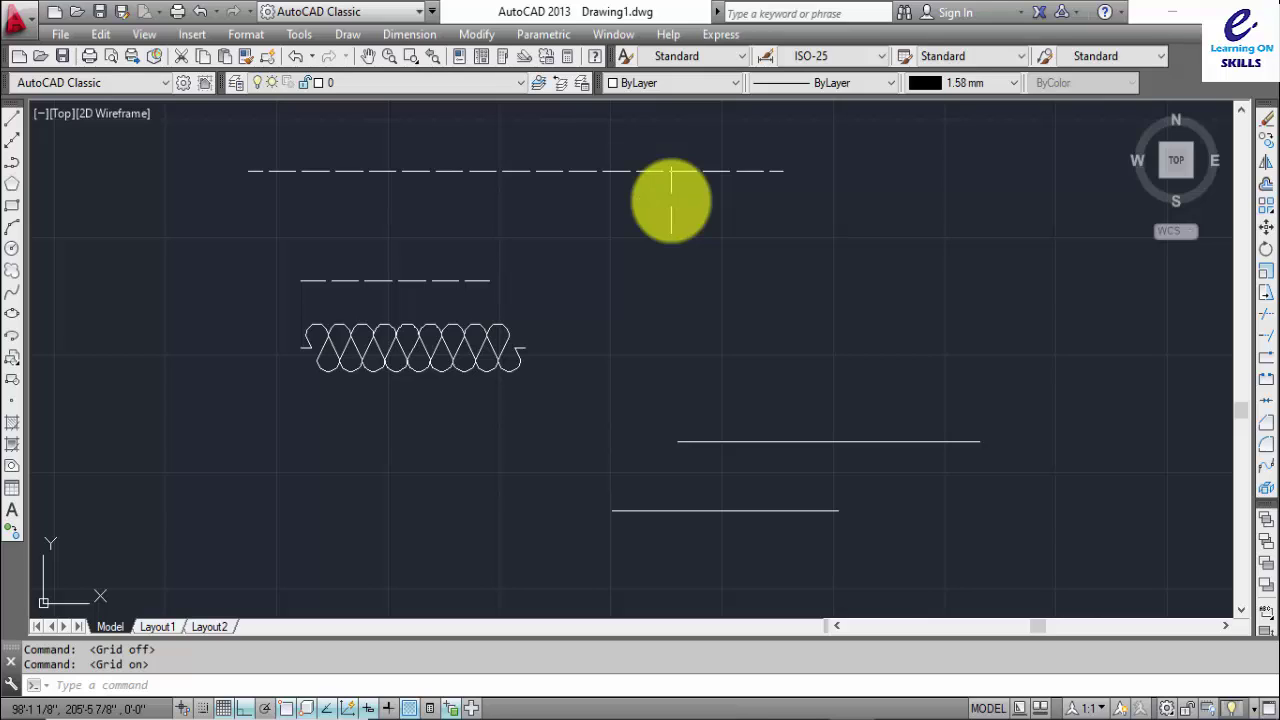
key(F7)
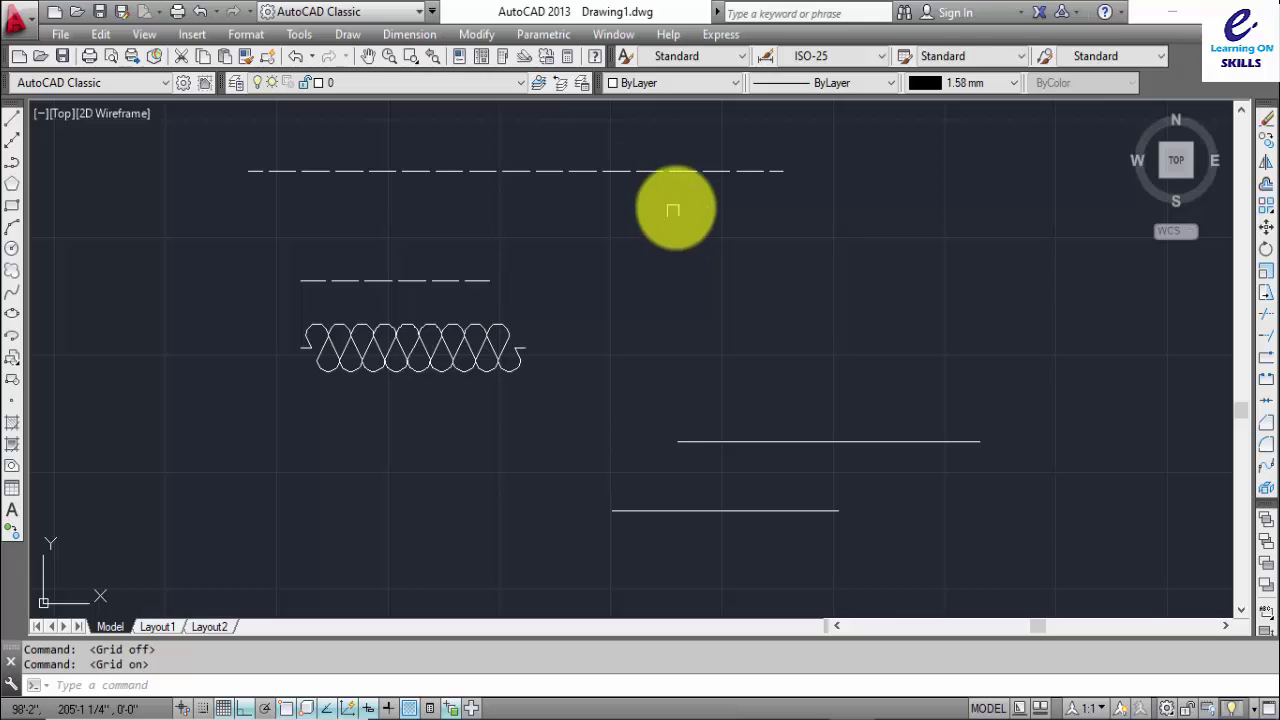
click(850, 145)
click(287, 533)
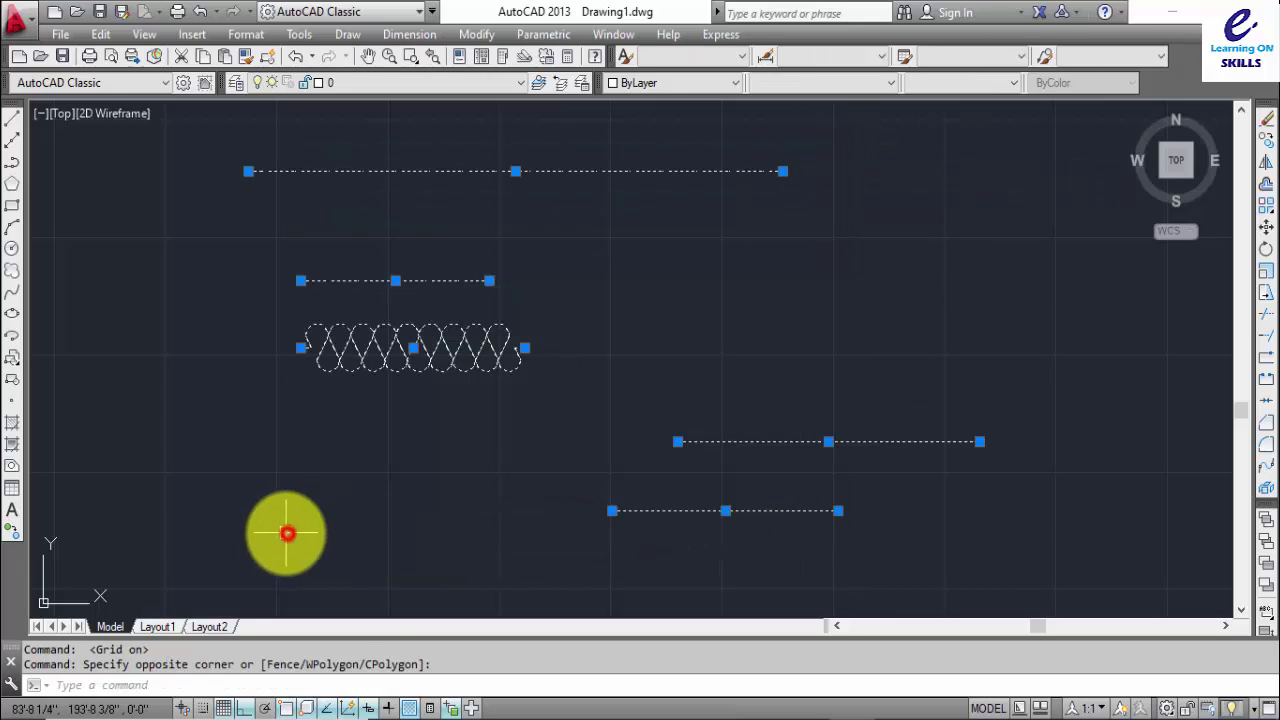
key(Delete)
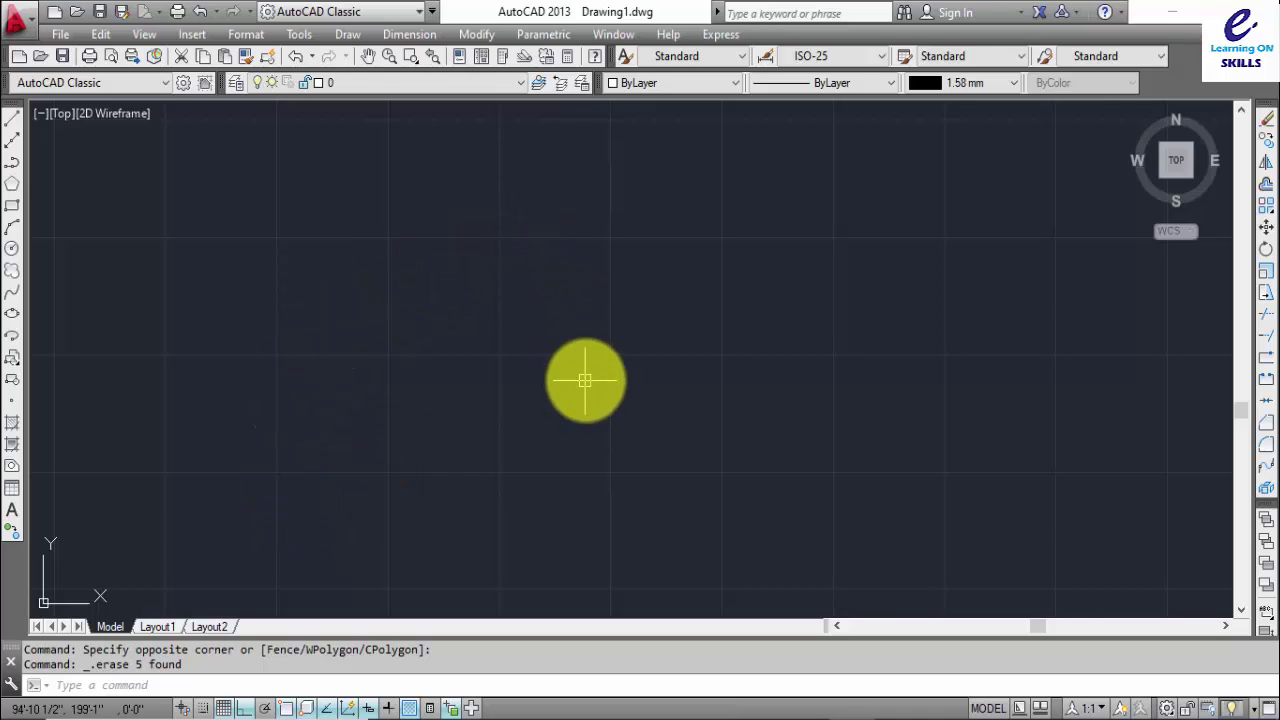
text(l)
key(Return)
click(548, 435)
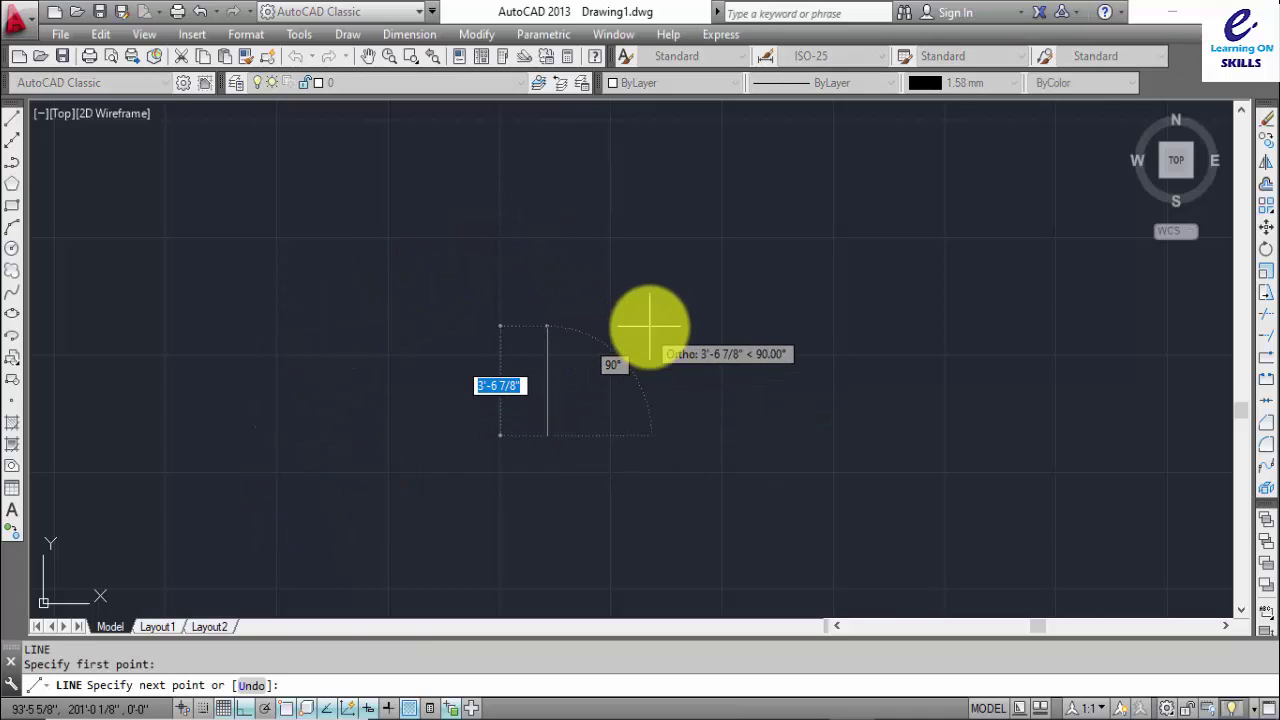
key(F8)
text(45)
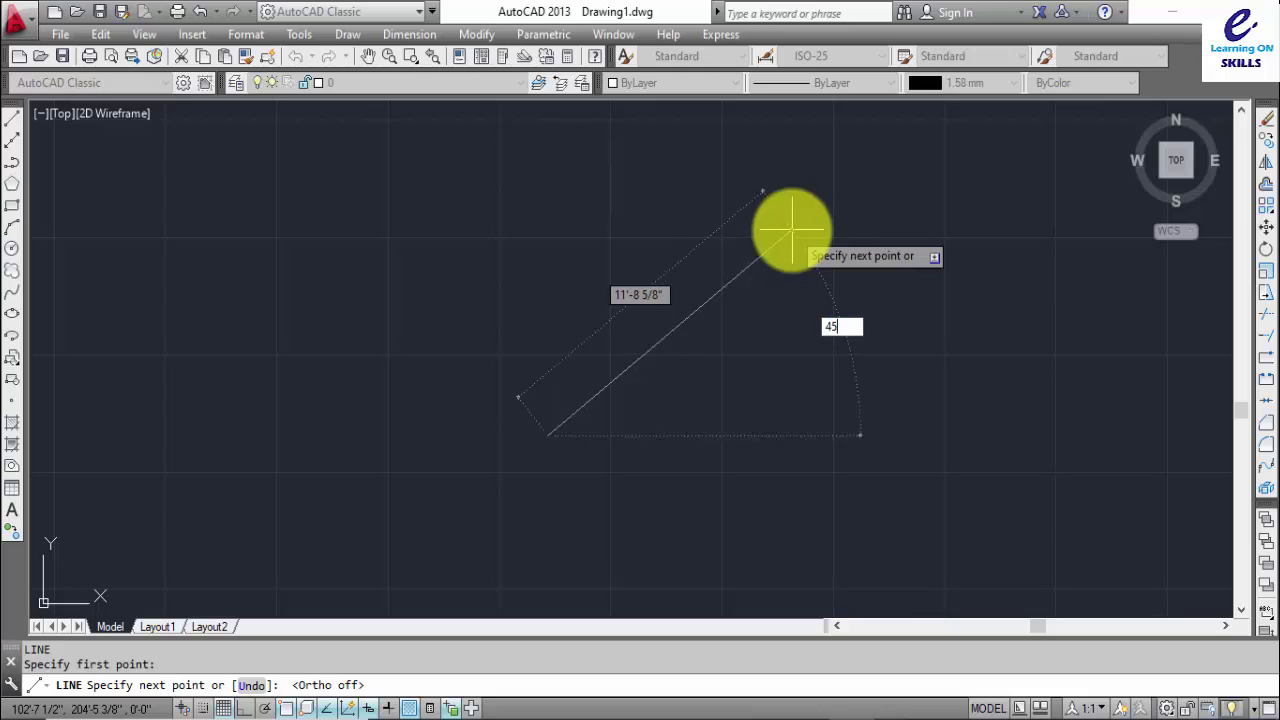
key(Return)
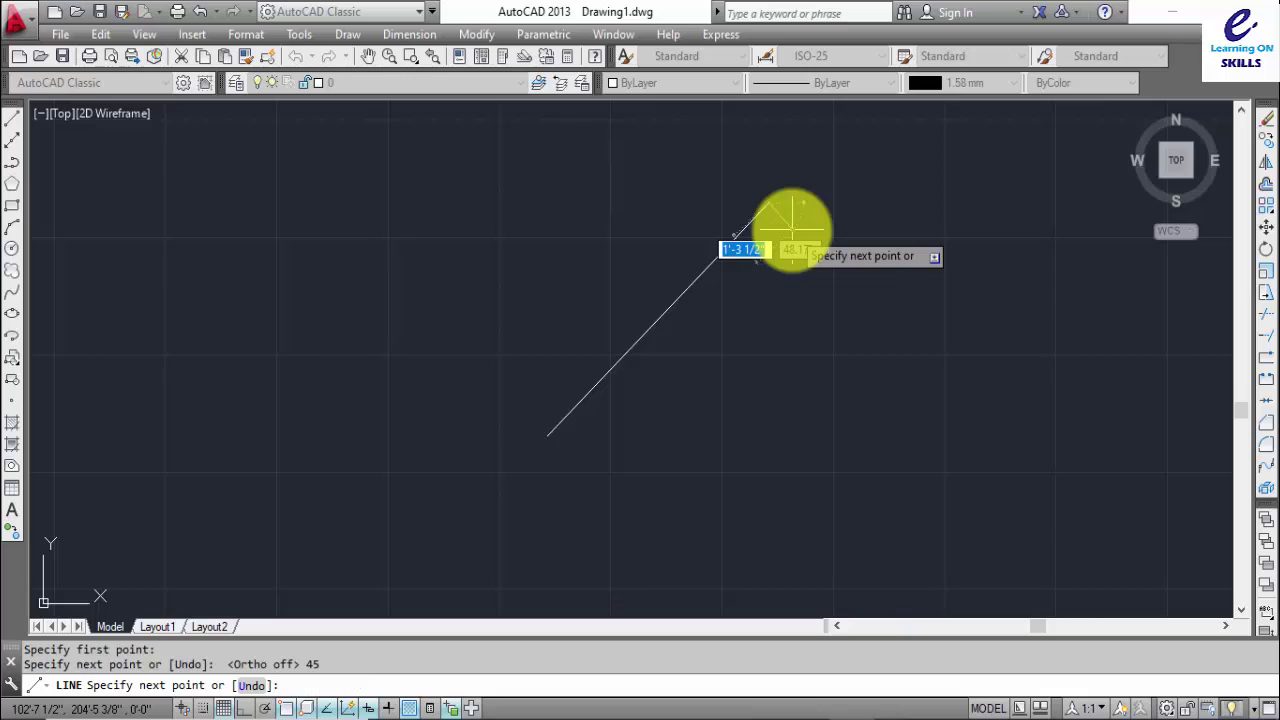
key(Escape)
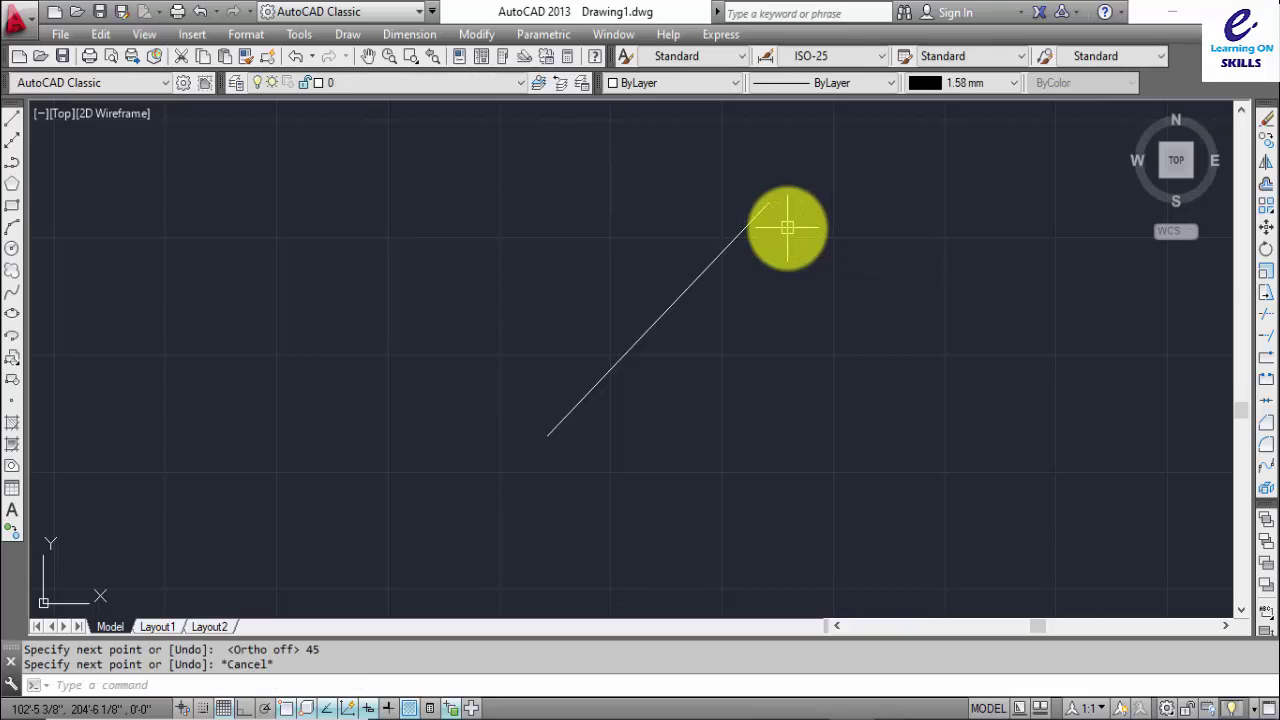
click(765, 257)
click(663, 279)
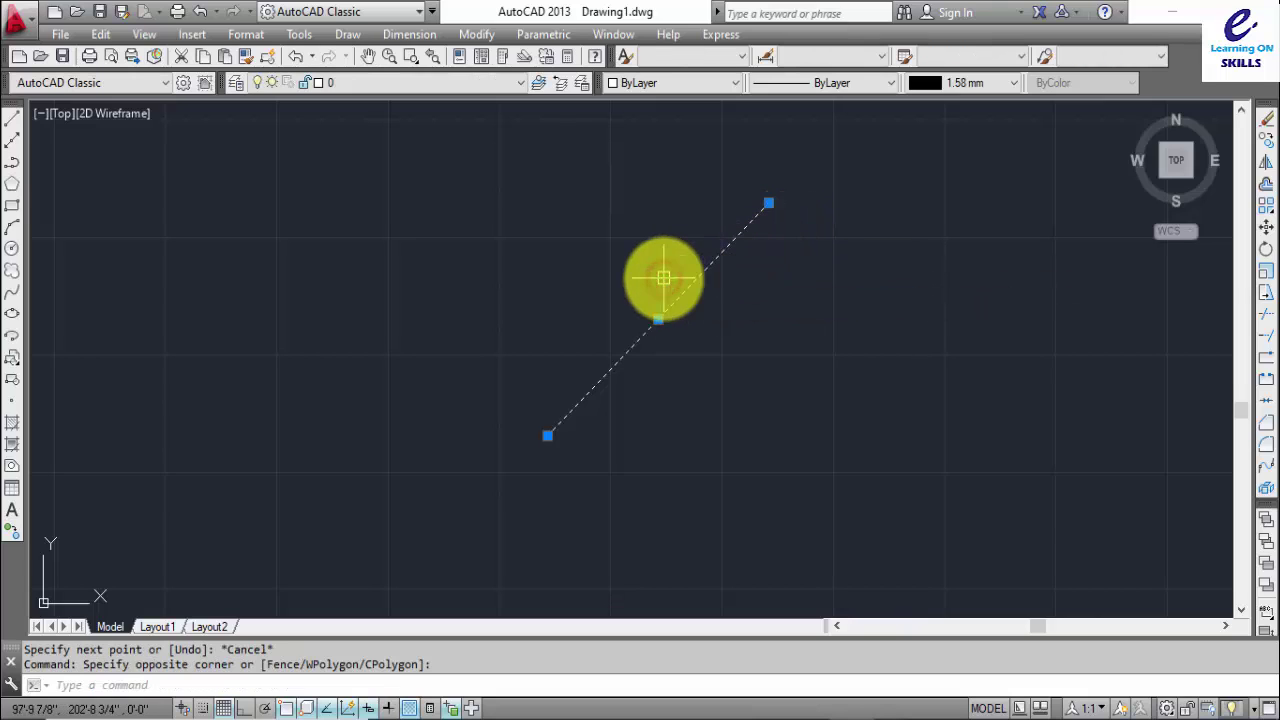
key(Delete)
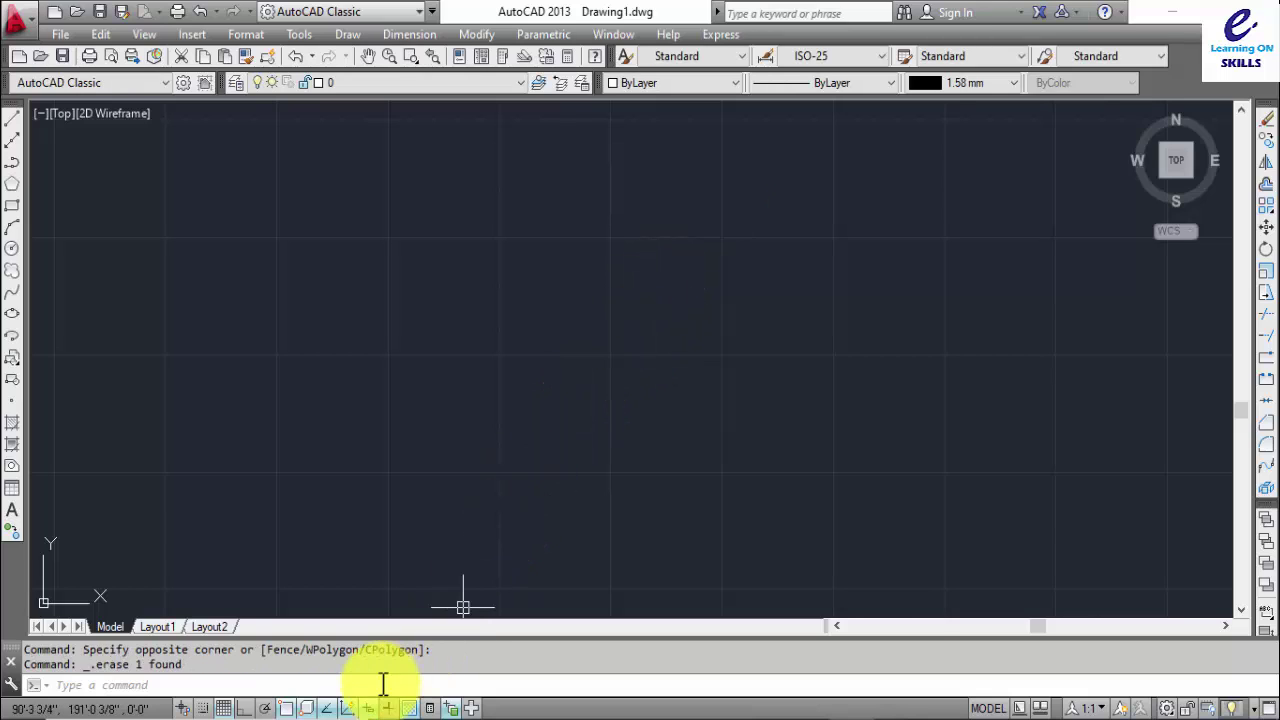
Step: In Drafting Settings' Polar Tracking, enable Additional angles and add 35 degrees
right_click(330, 708)
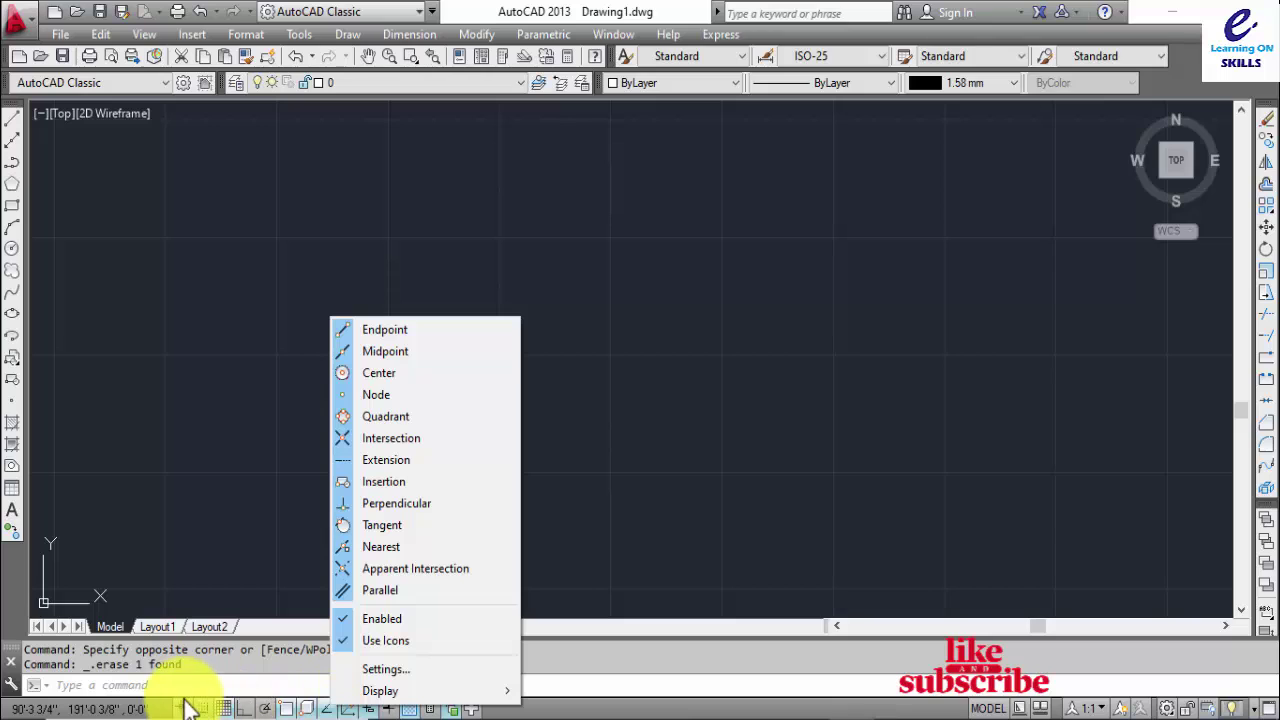
click(352, 669)
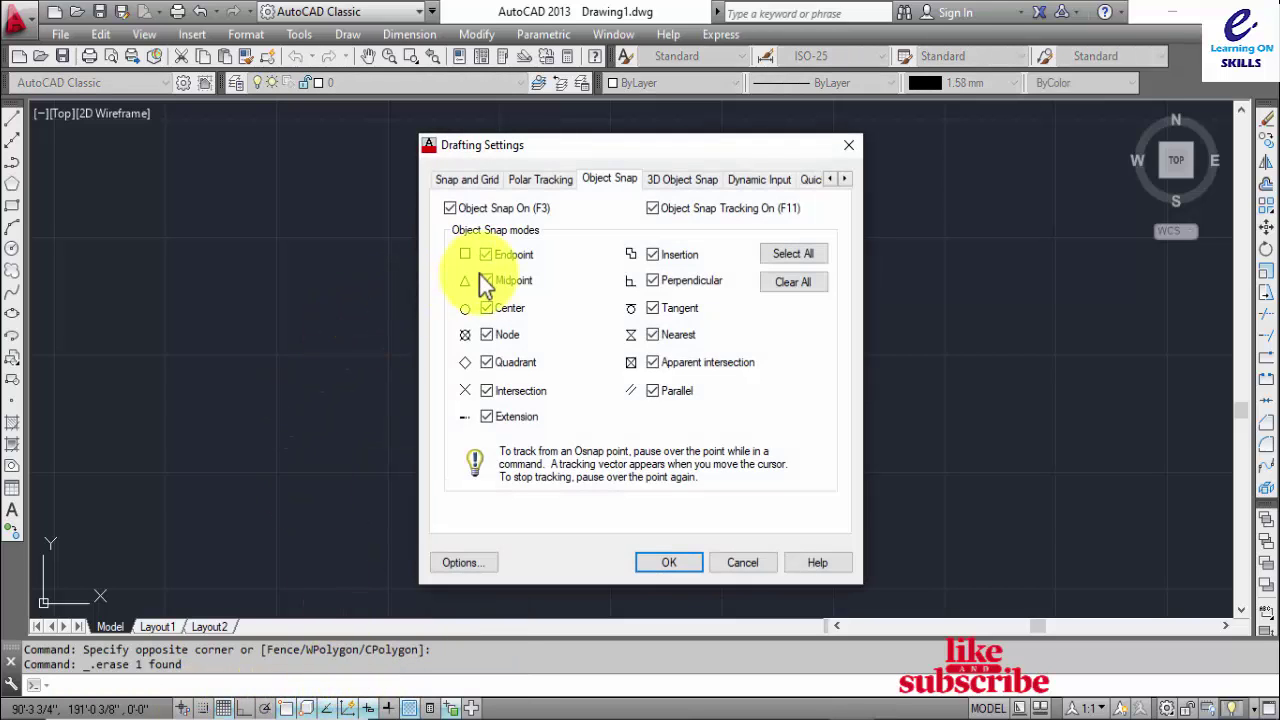
click(535, 181)
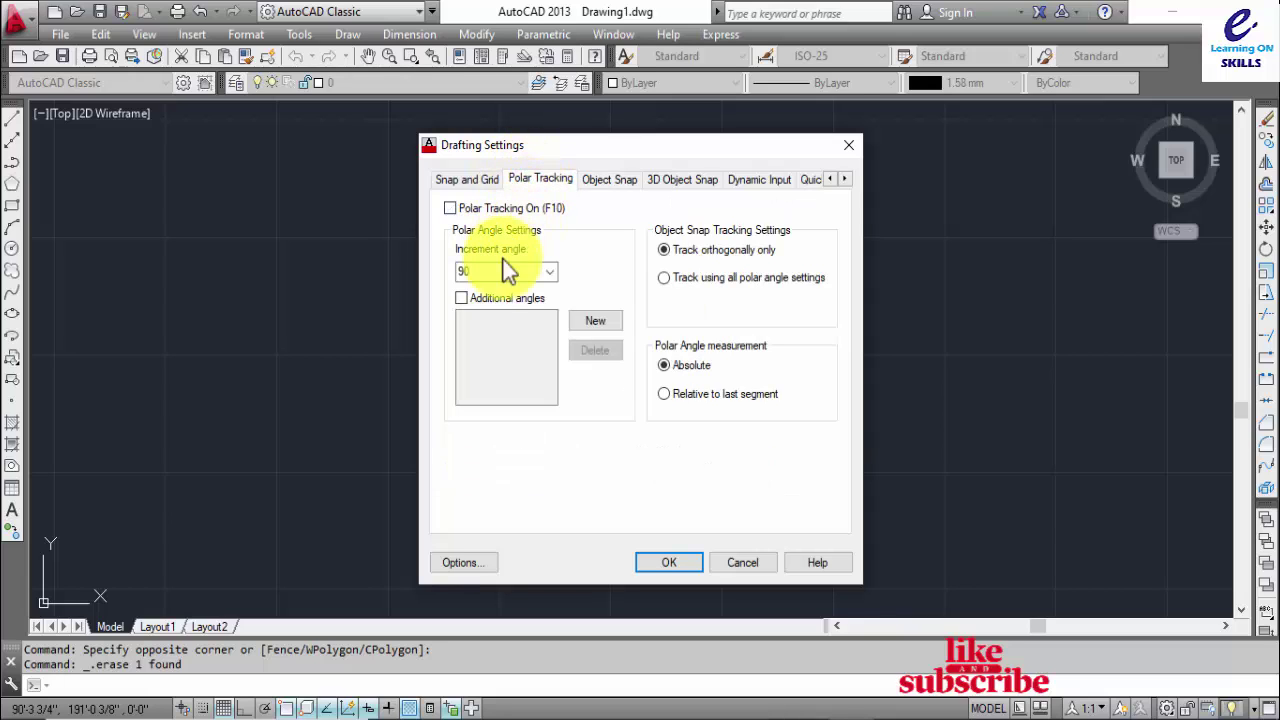
click(461, 298)
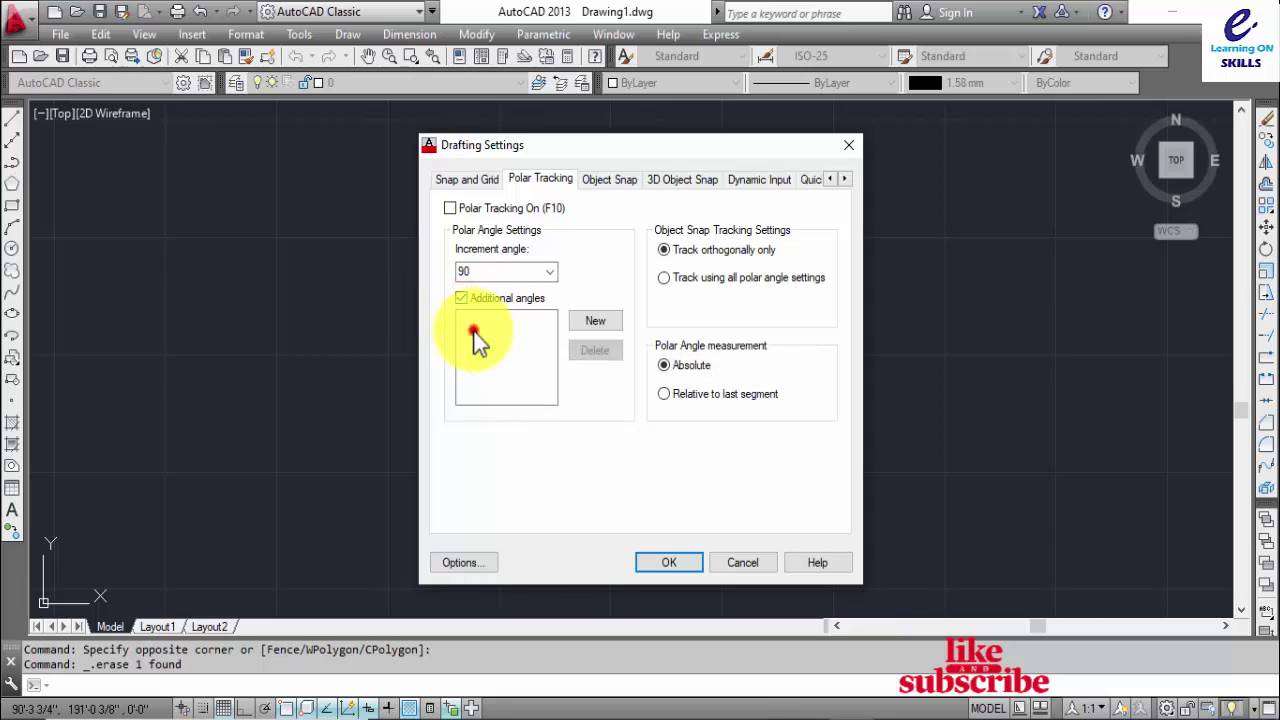
click(595, 322)
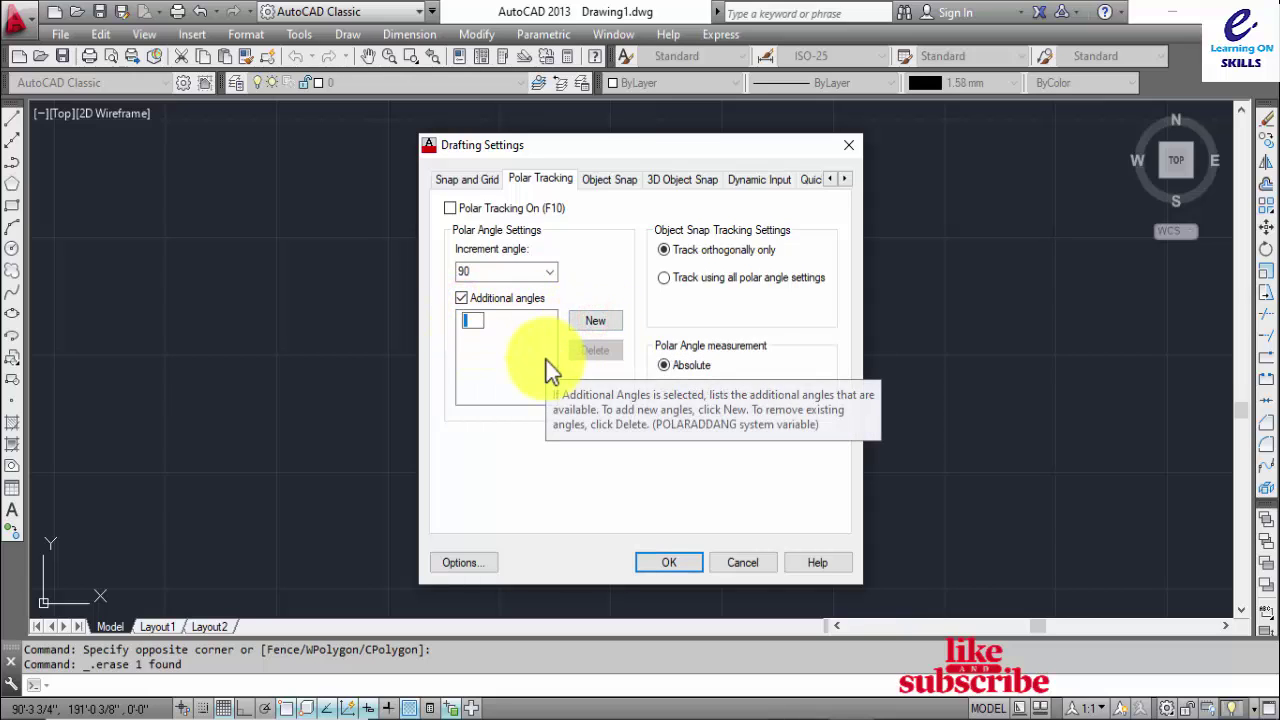
text(35)
key(Return)
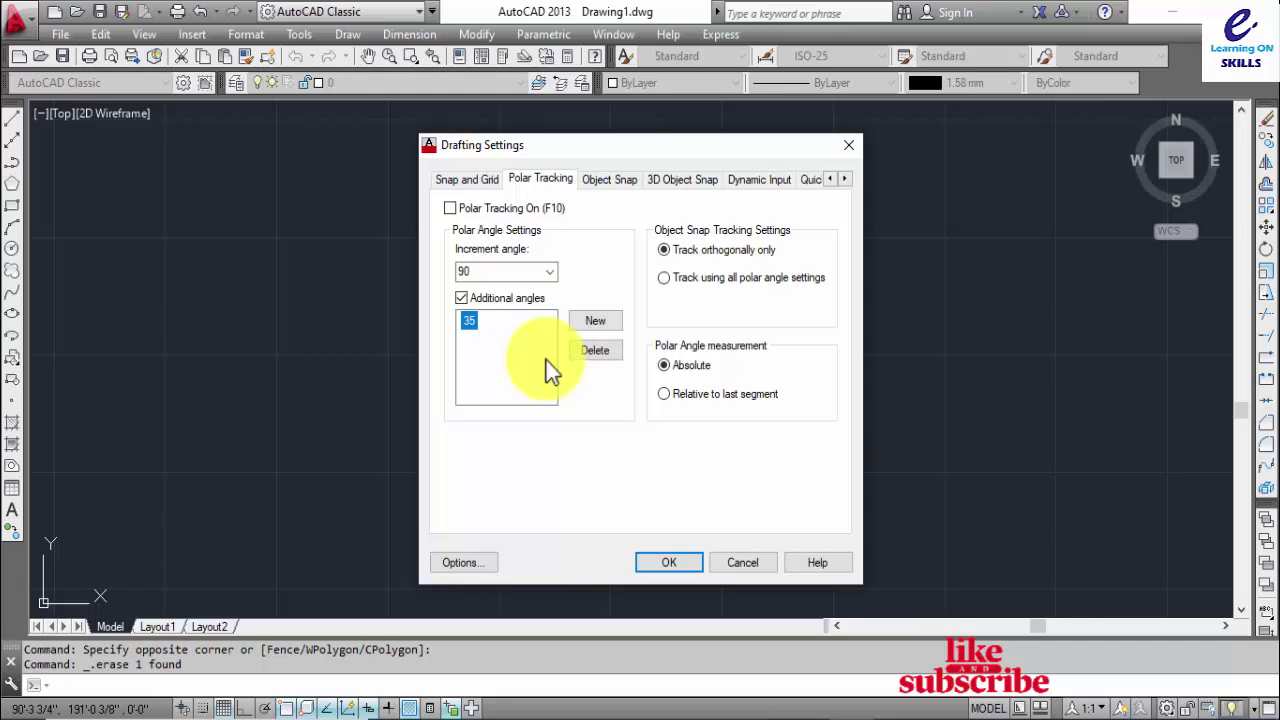
Step: Add the additional polar angles 65, 125 and 85 degrees and apply the settings
click(596, 324)
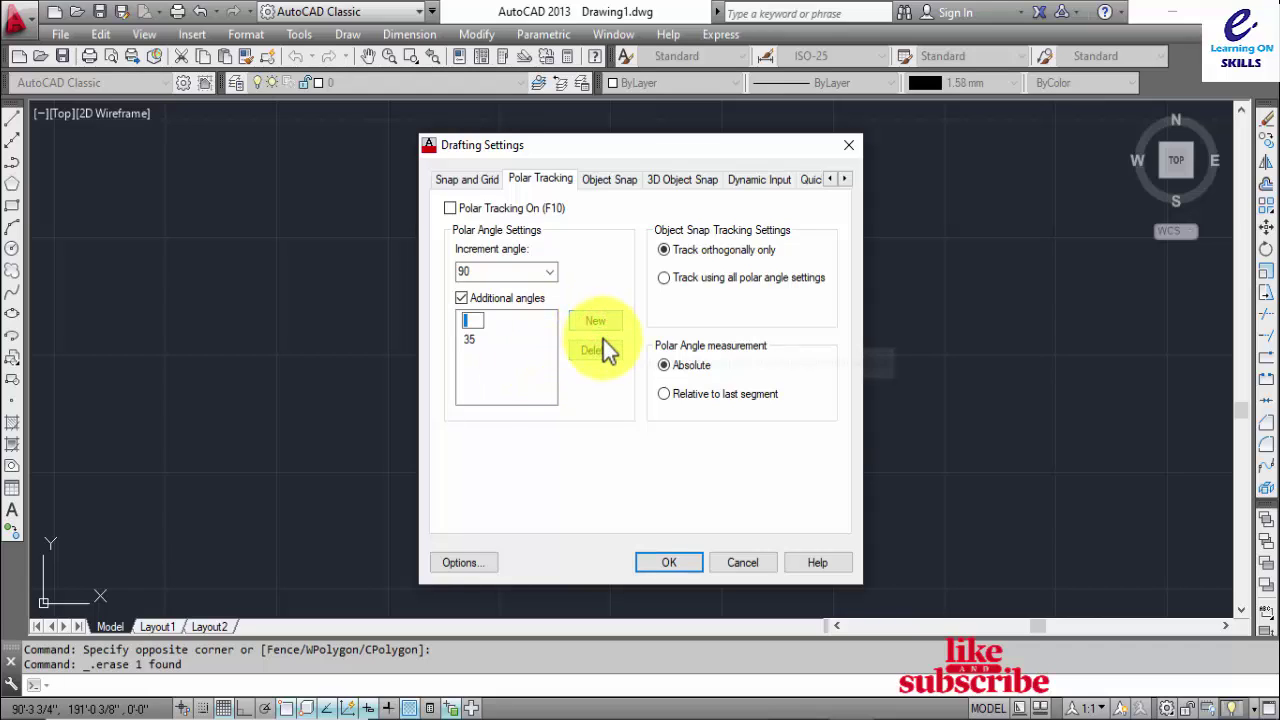
text(65)
key(Return)
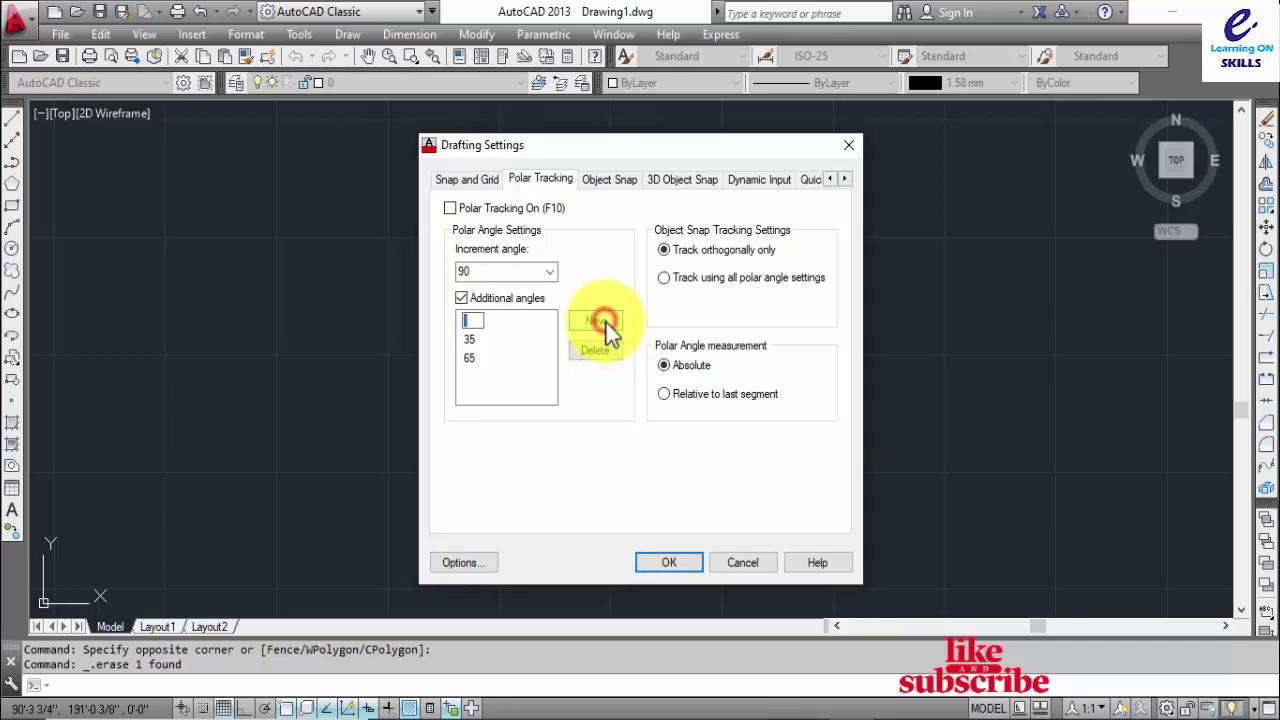
text(12)
text(5)
key(Return)
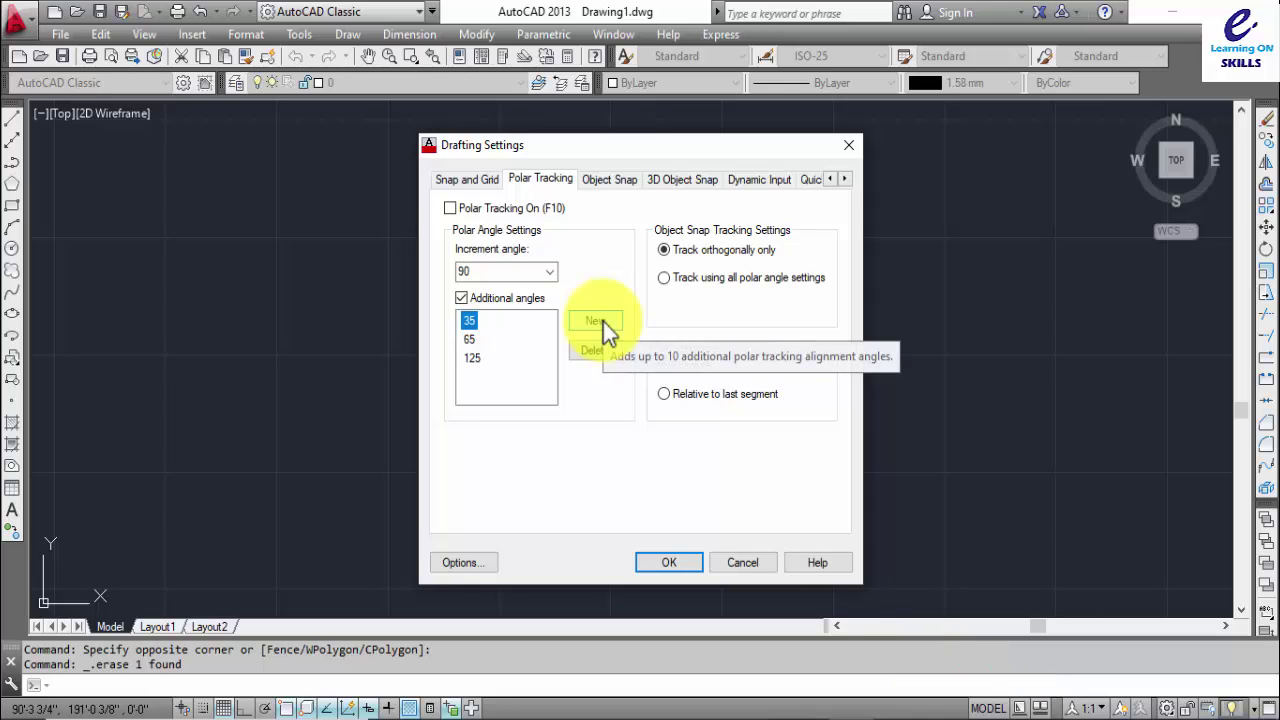
click(603, 321)
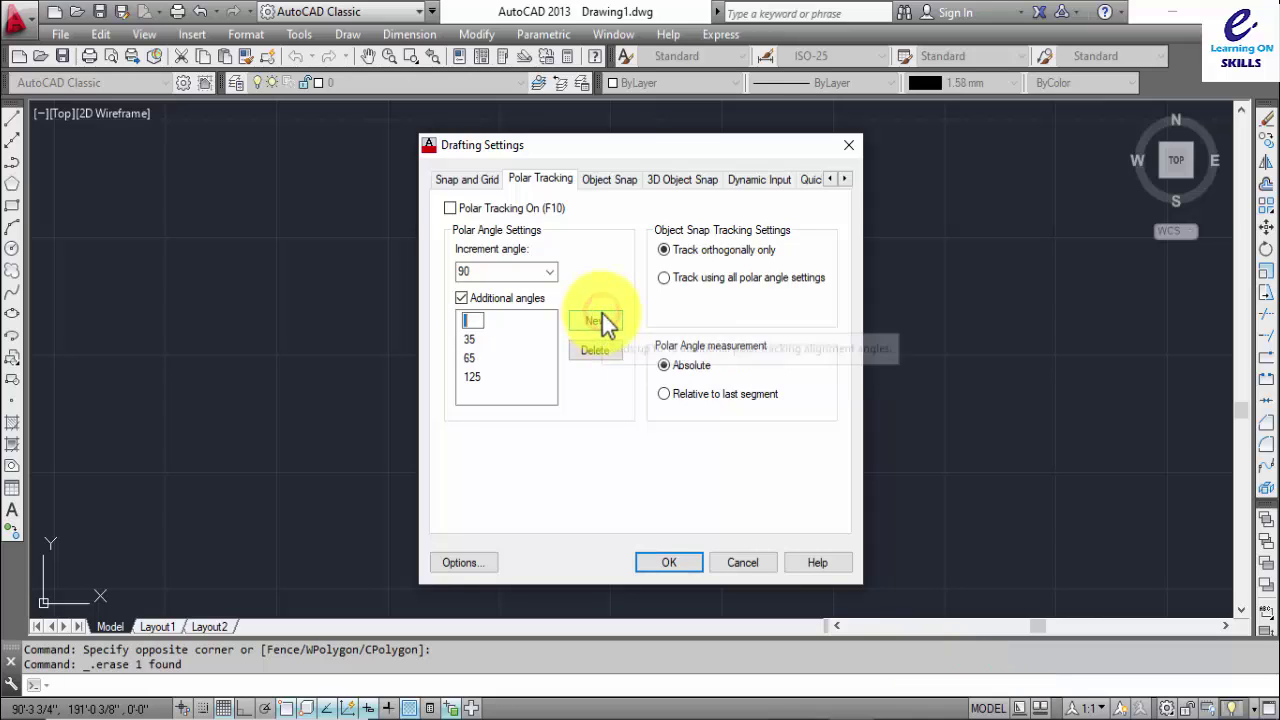
text(85)
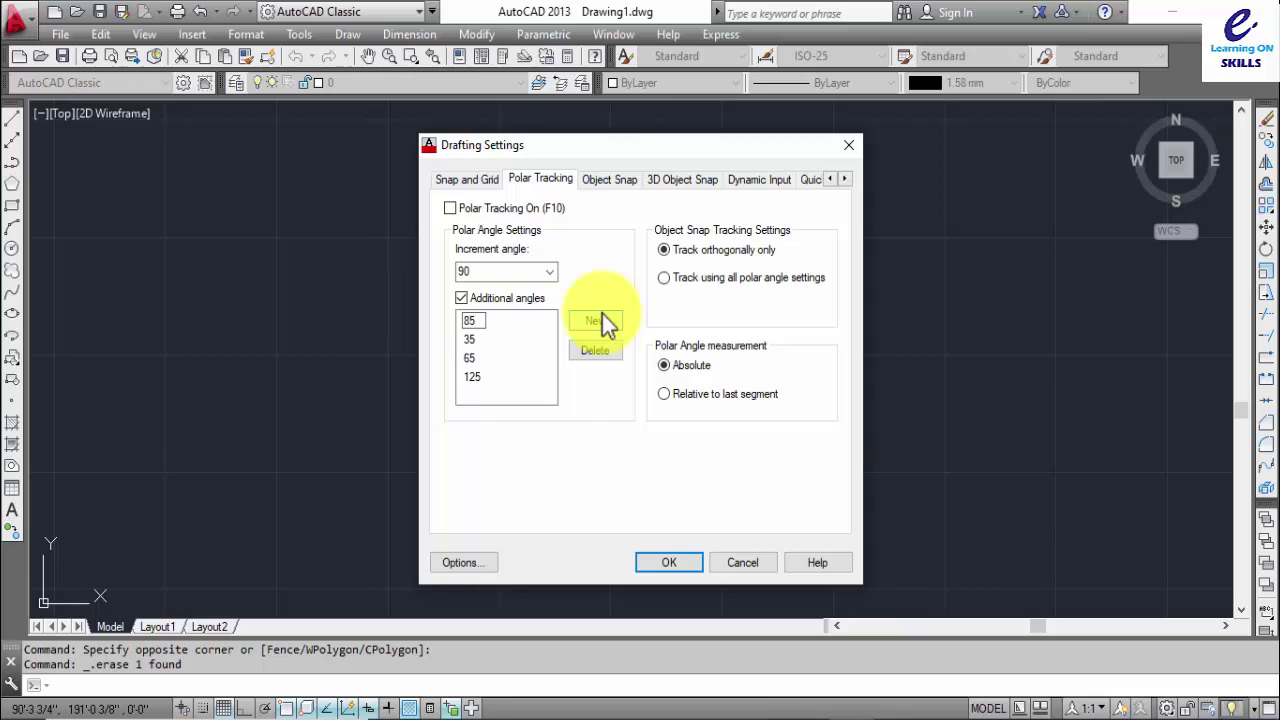
click(669, 561)
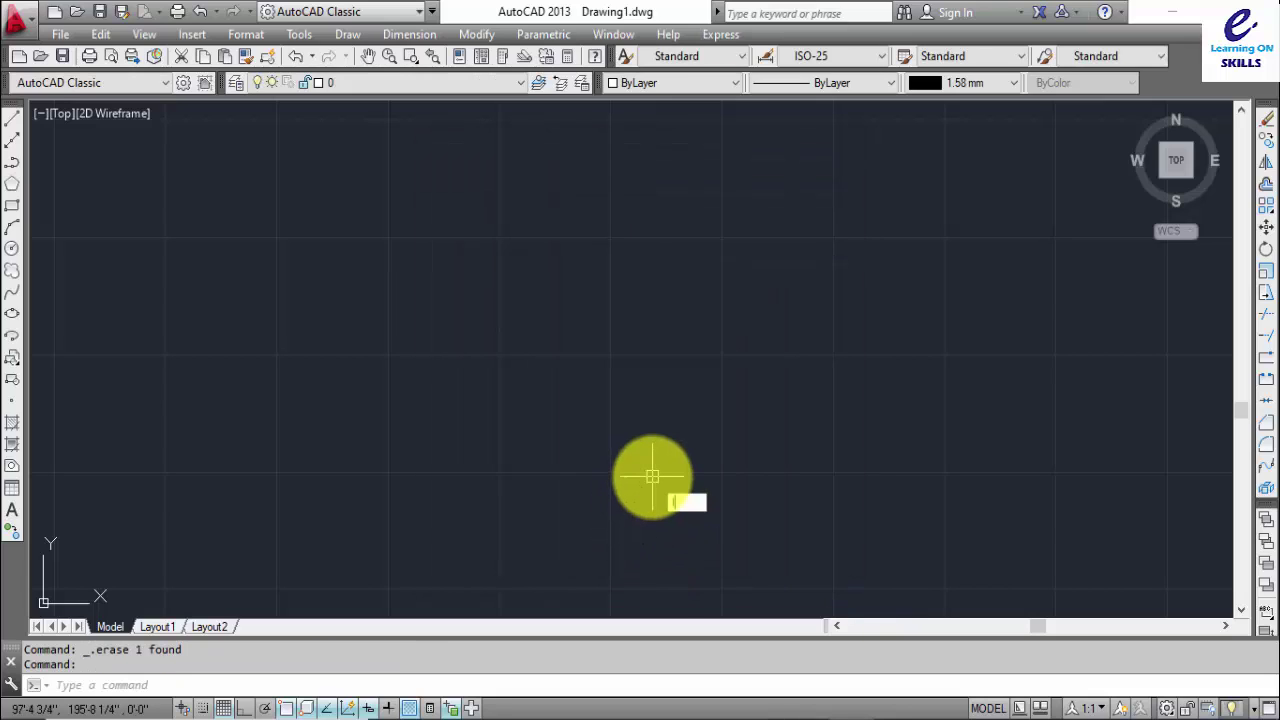
Step: Begin a new line by placing its first point
text(l)
key(Return)
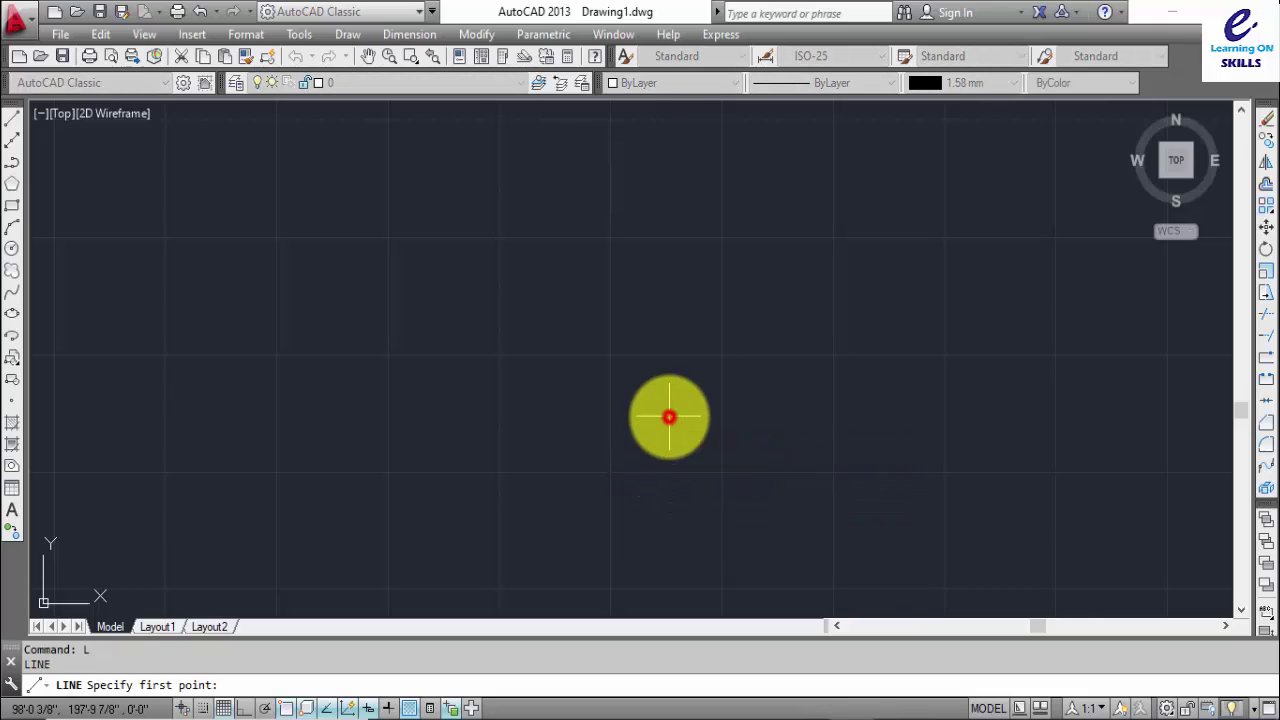
click(669, 417)
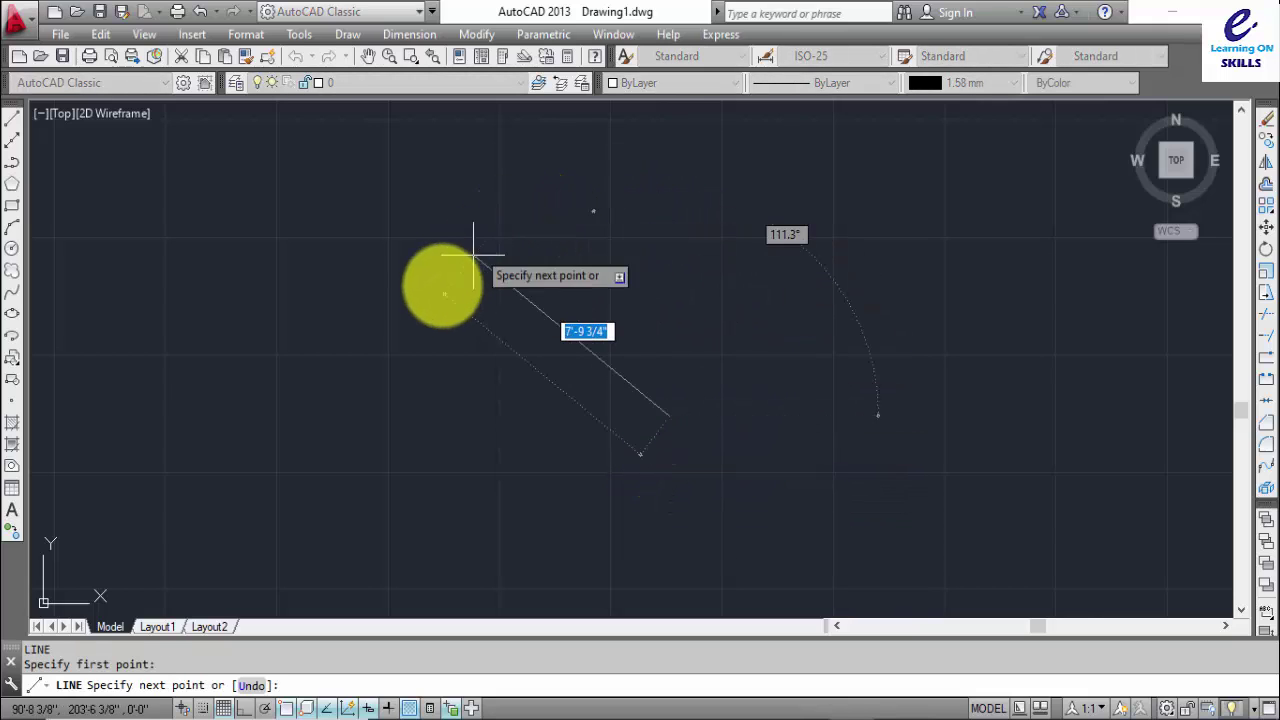
Step: Turn on polar tracking and draw a three-segment zigzag line along polar angles such as 65 degrees
key(Escape)
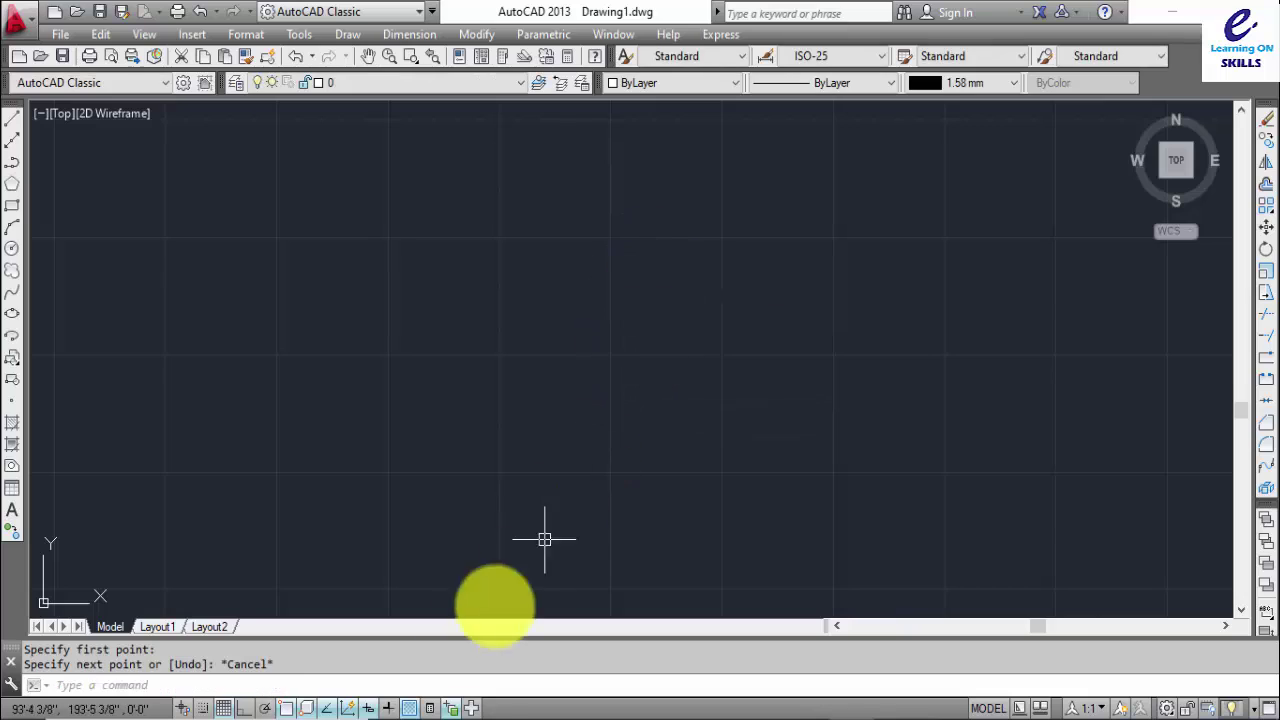
click(266, 709)
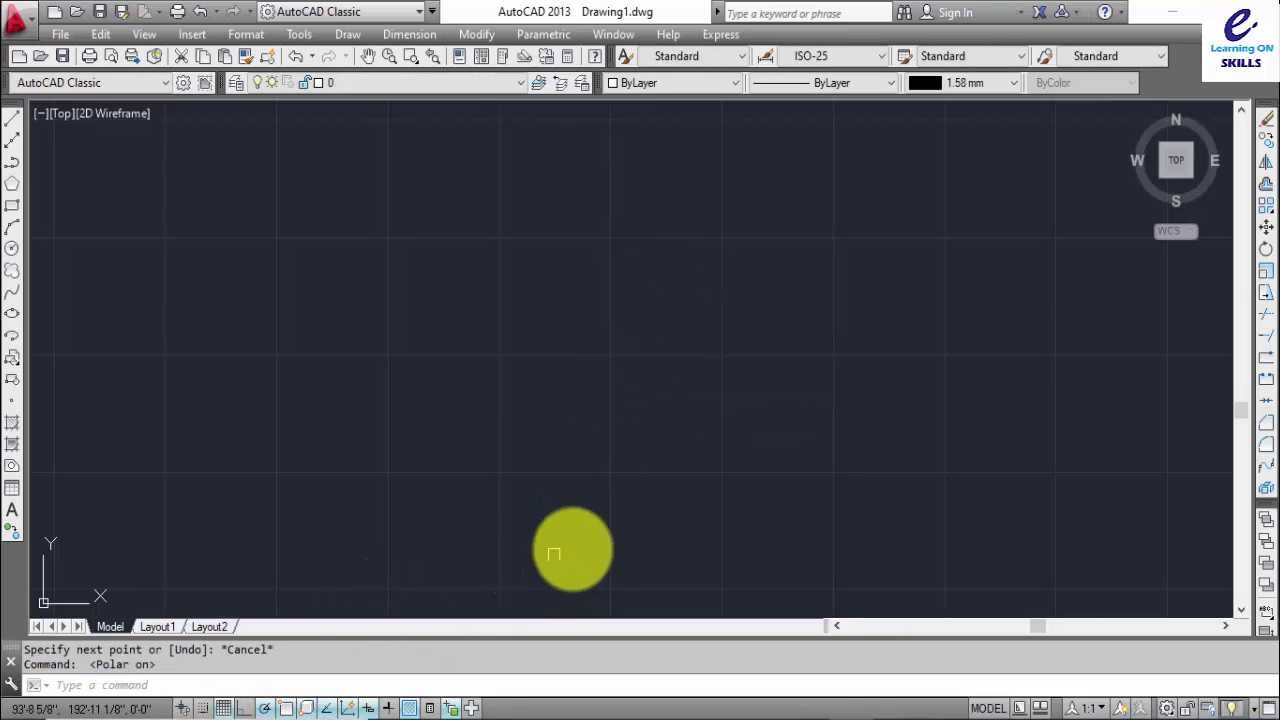
text(l)
key(Return)
click(746, 467)
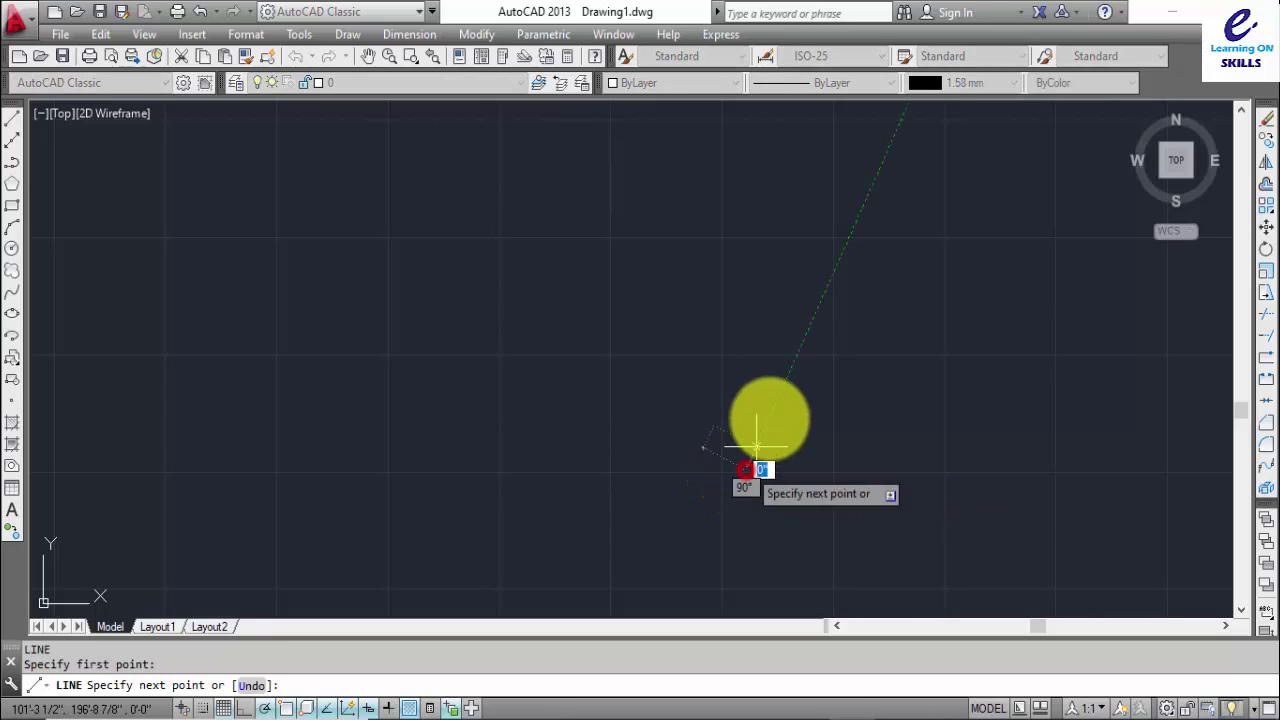
click(824, 295)
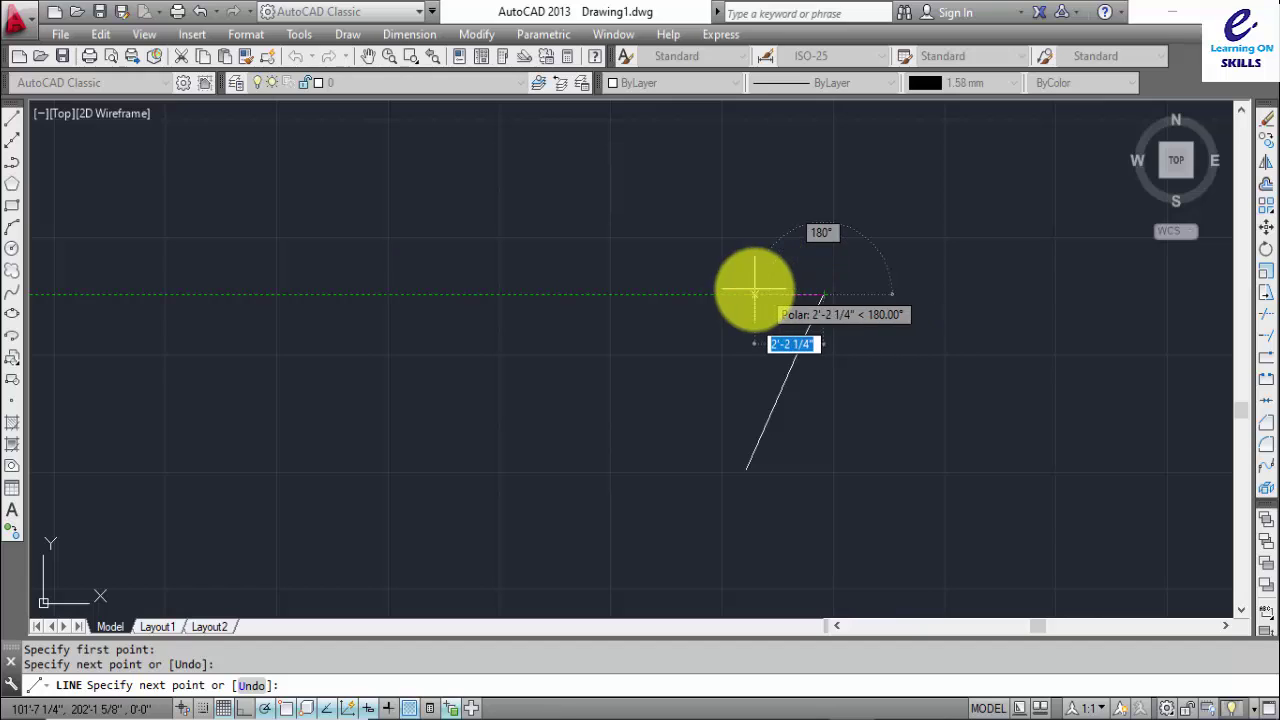
click(713, 294)
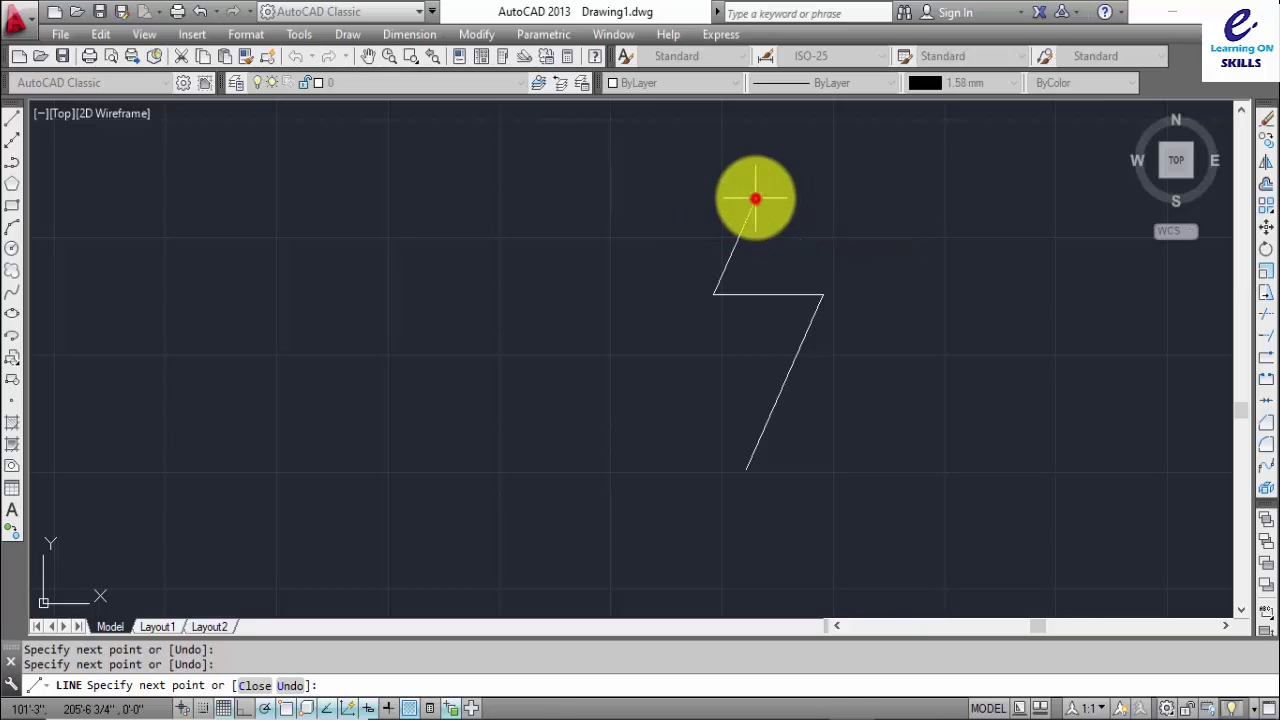
click(756, 197)
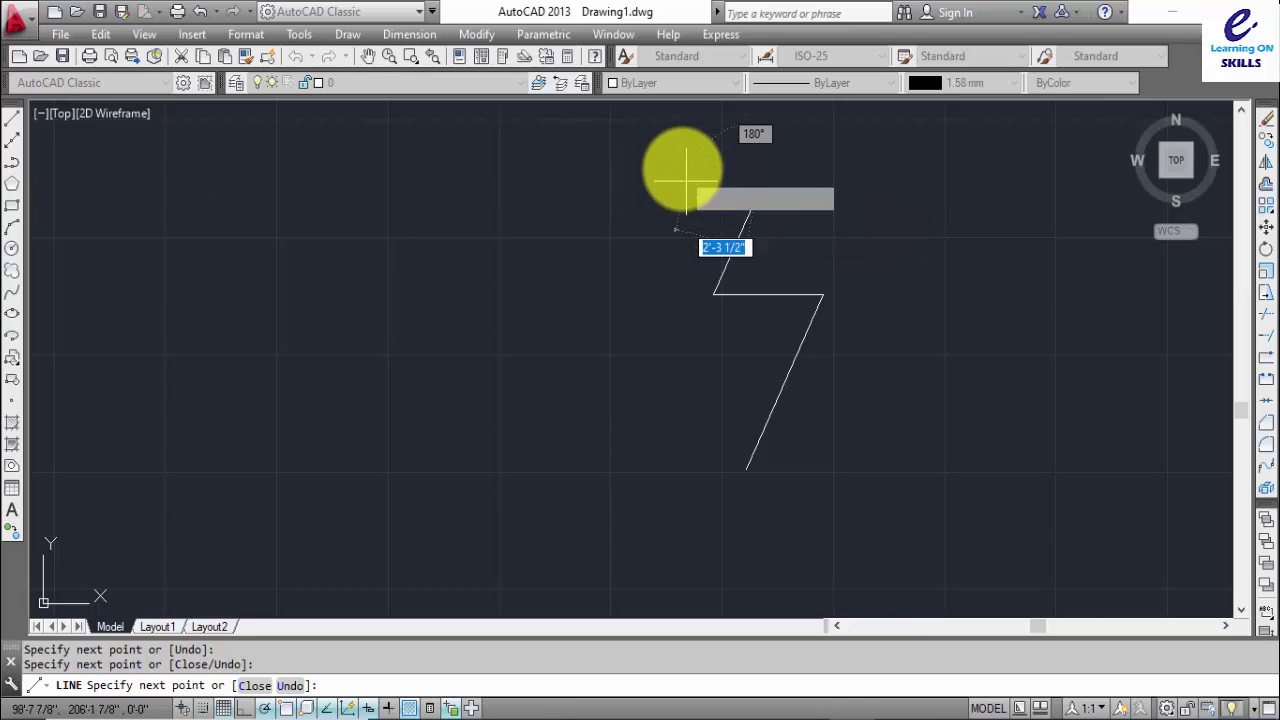
Step: Erase the three zigzag lines with a window selection
middle_drag(697, 186, 659, 344)
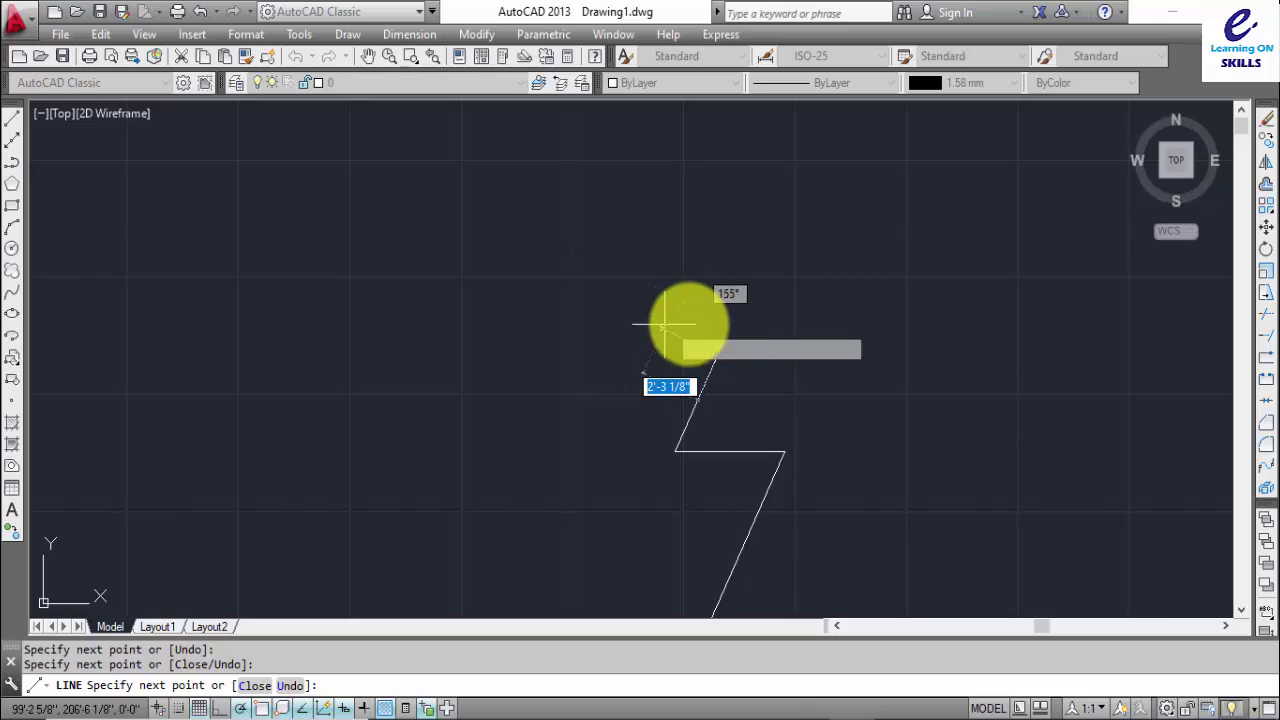
key(Escape)
click(858, 355)
click(516, 522)
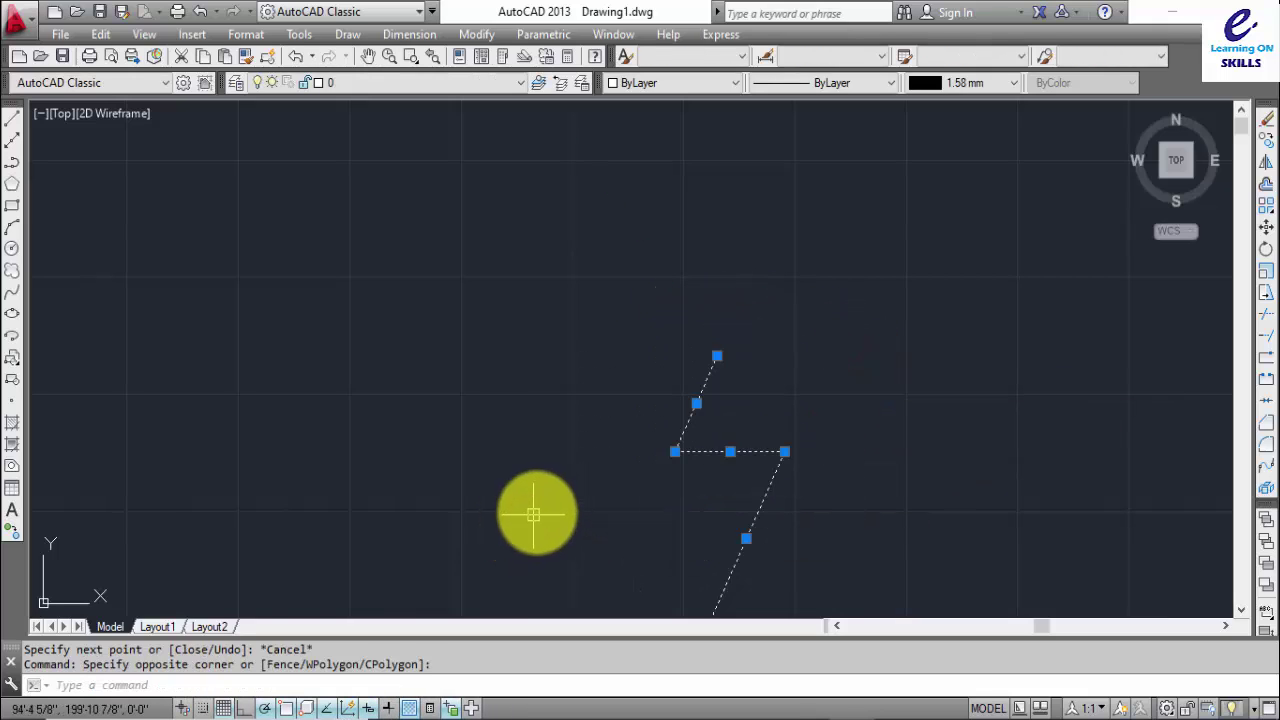
key(Delete)
Step: Draw a circle near the middle of the drawing area
text(c)
key(Return)
click(561, 345)
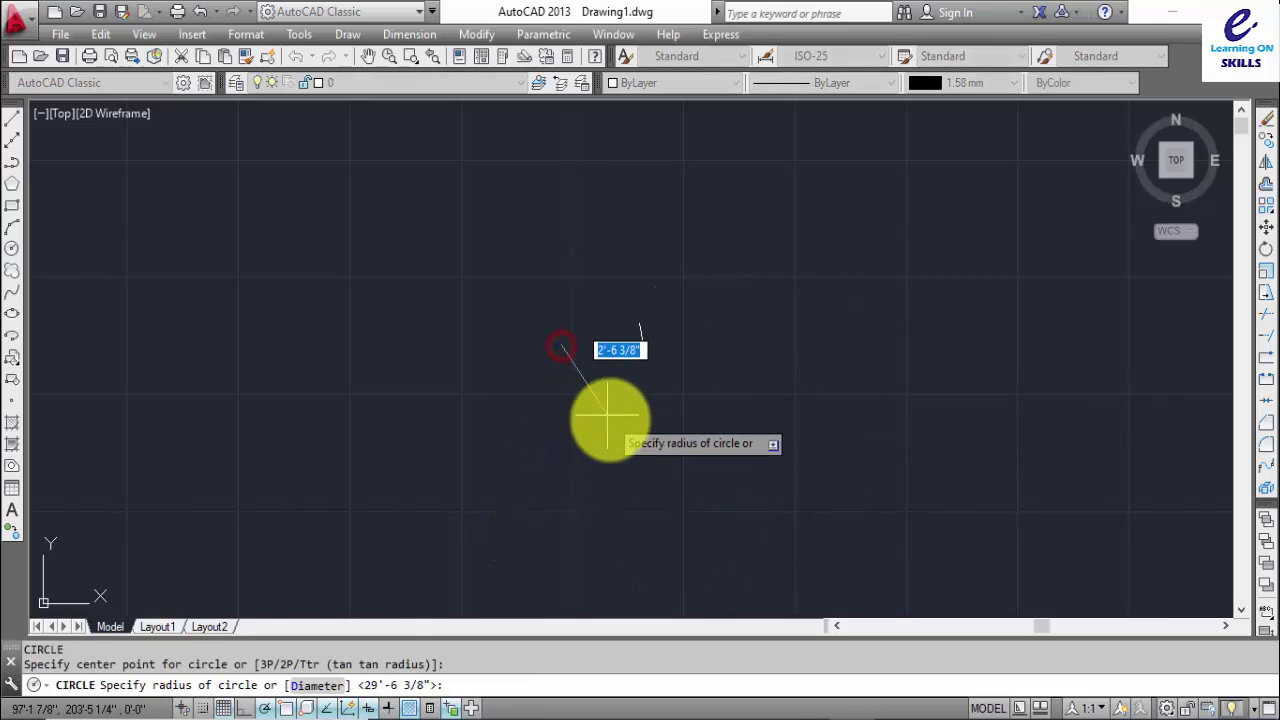
click(610, 418)
key(Escape)
text(l)
key(Return)
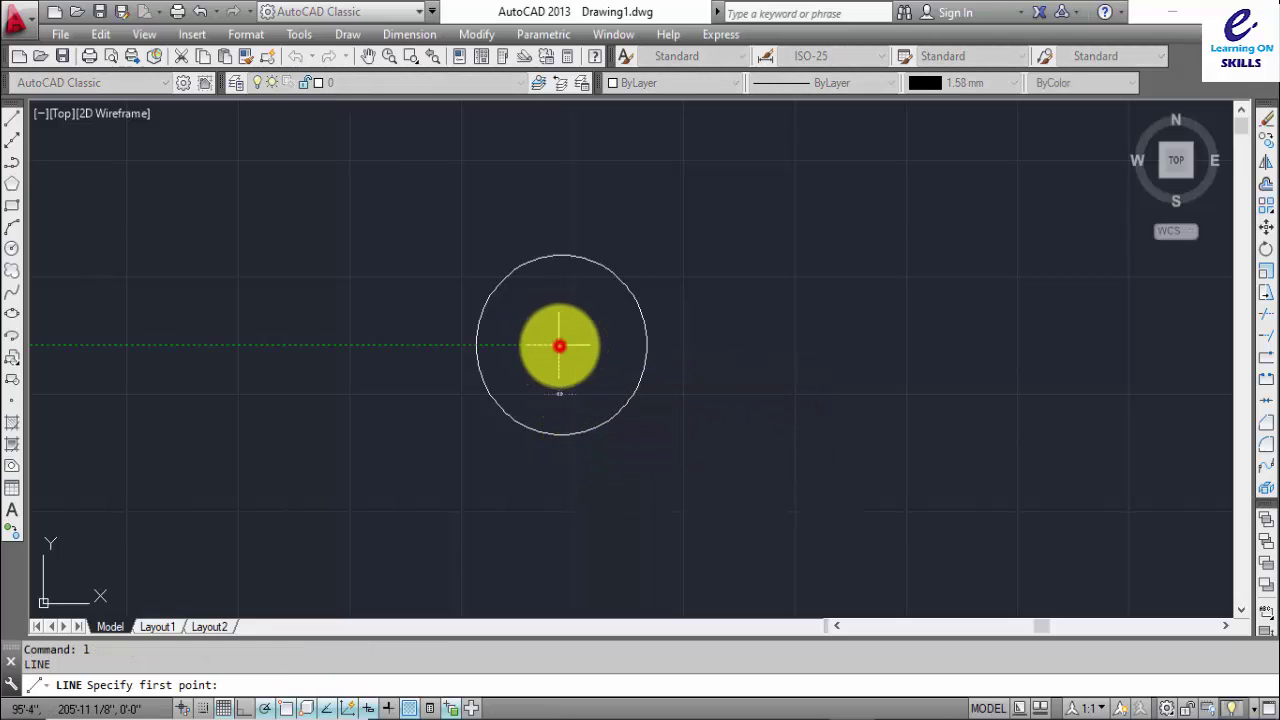
Step: Draw radial lines from the circle's centre at 35° and 65° using polar tracking
click(561, 345)
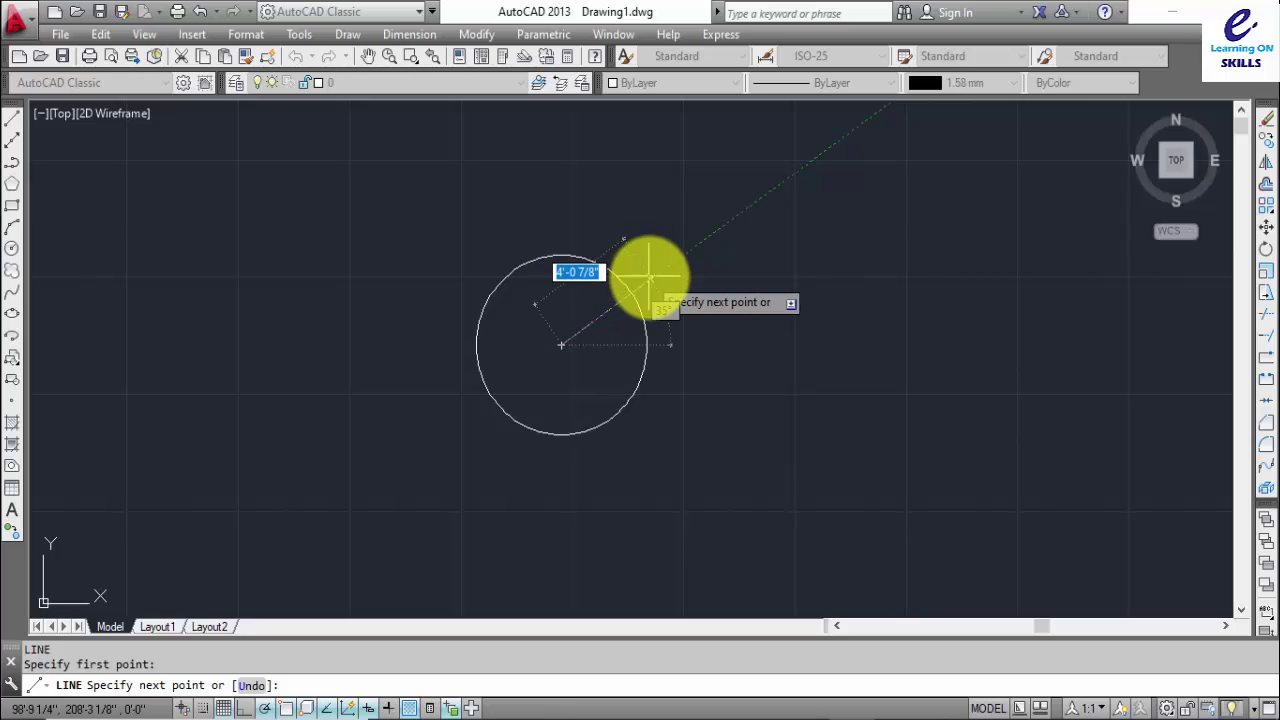
click(649, 277)
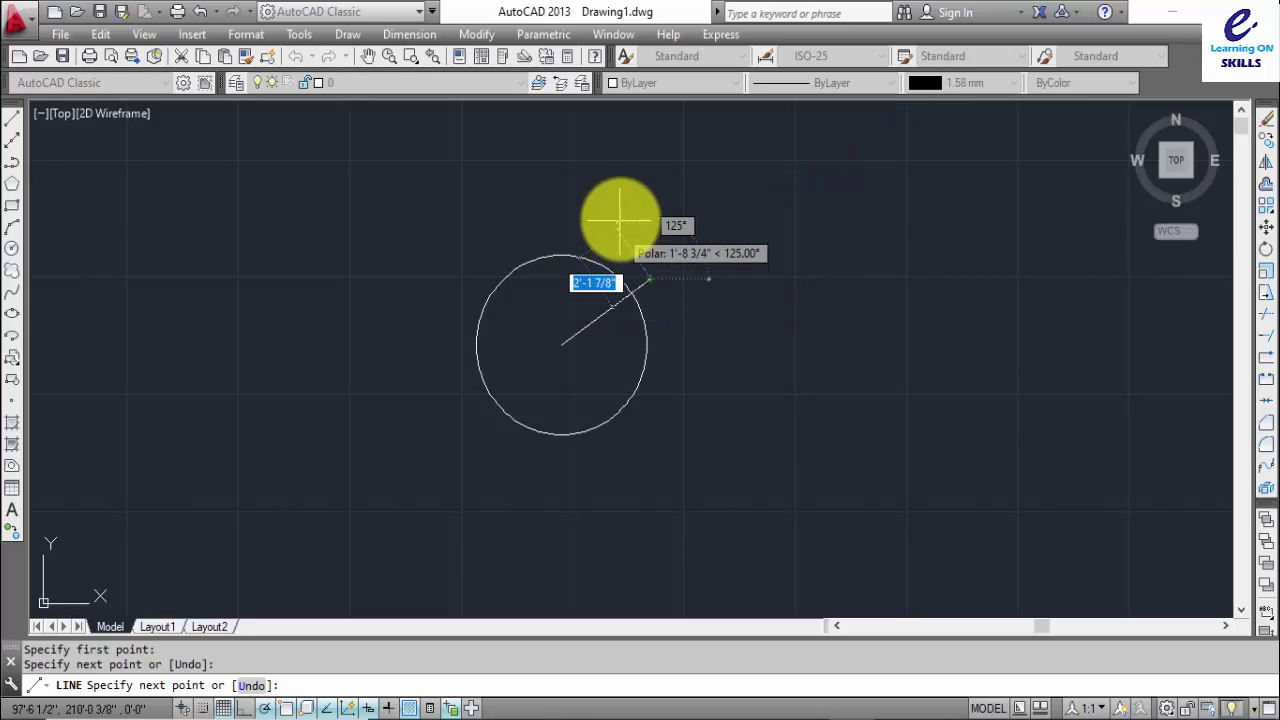
key(Escape)
key(Return)
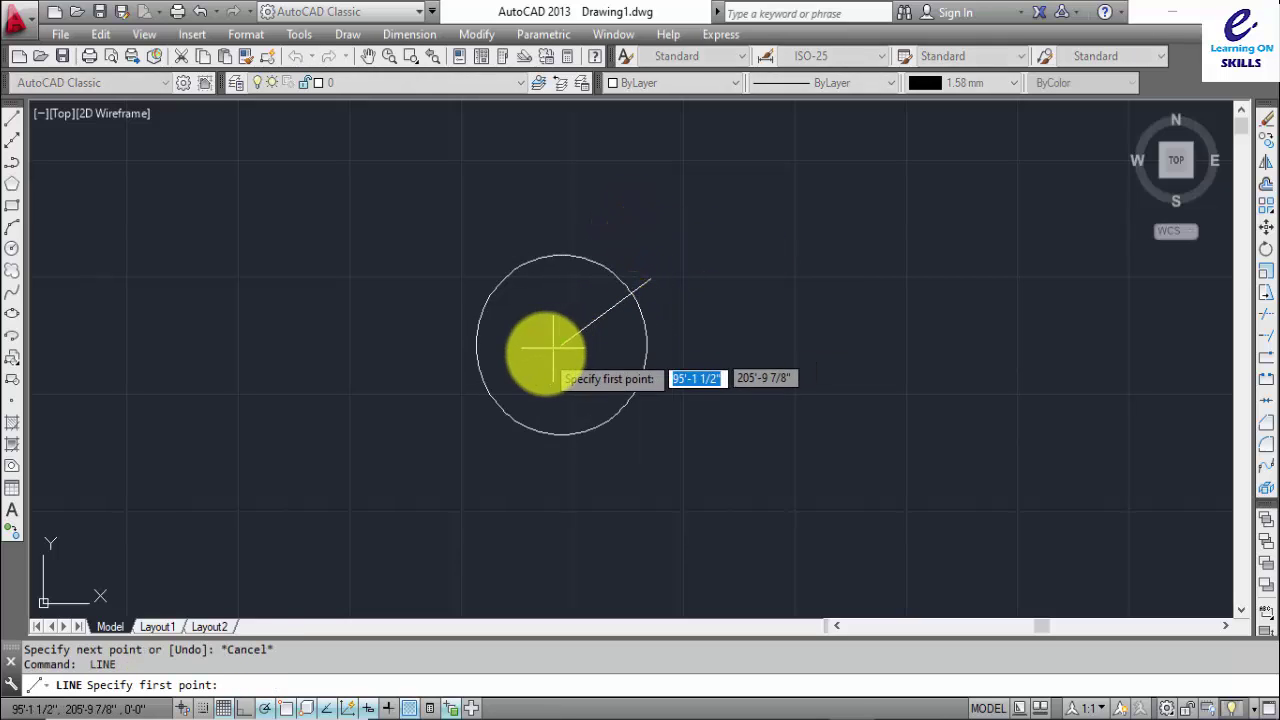
click(560, 345)
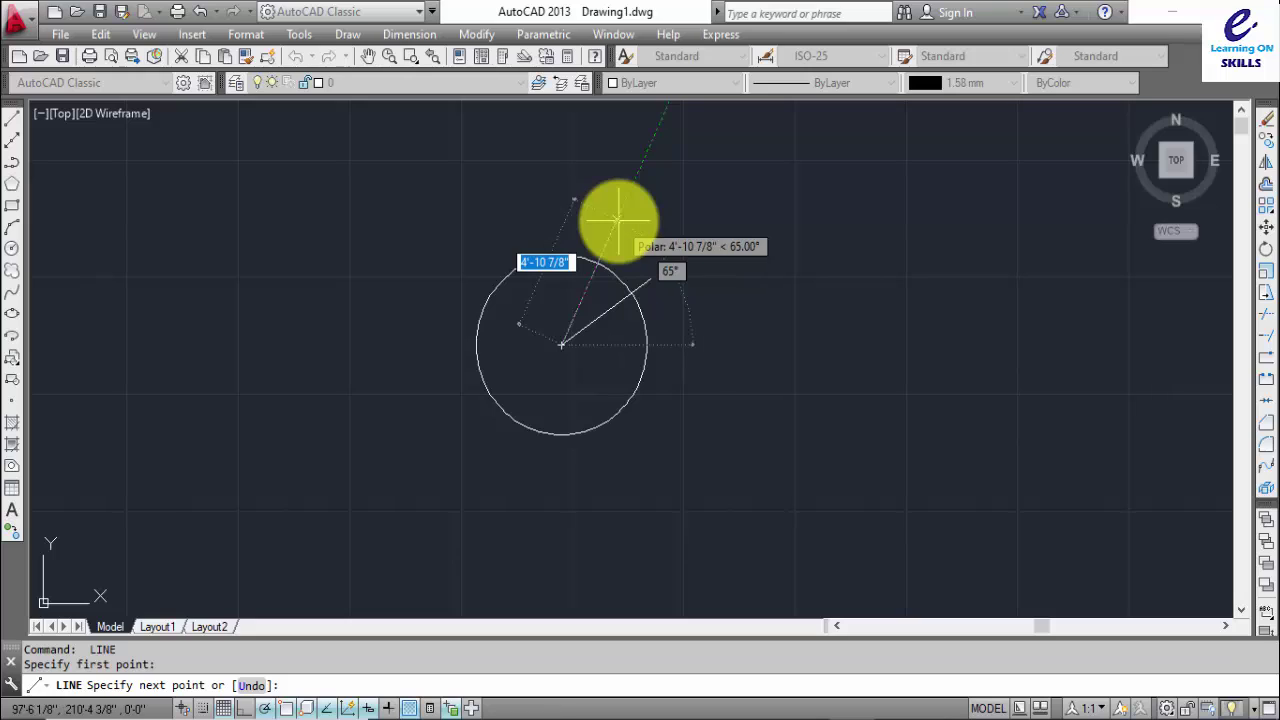
click(618, 221)
key(Return)
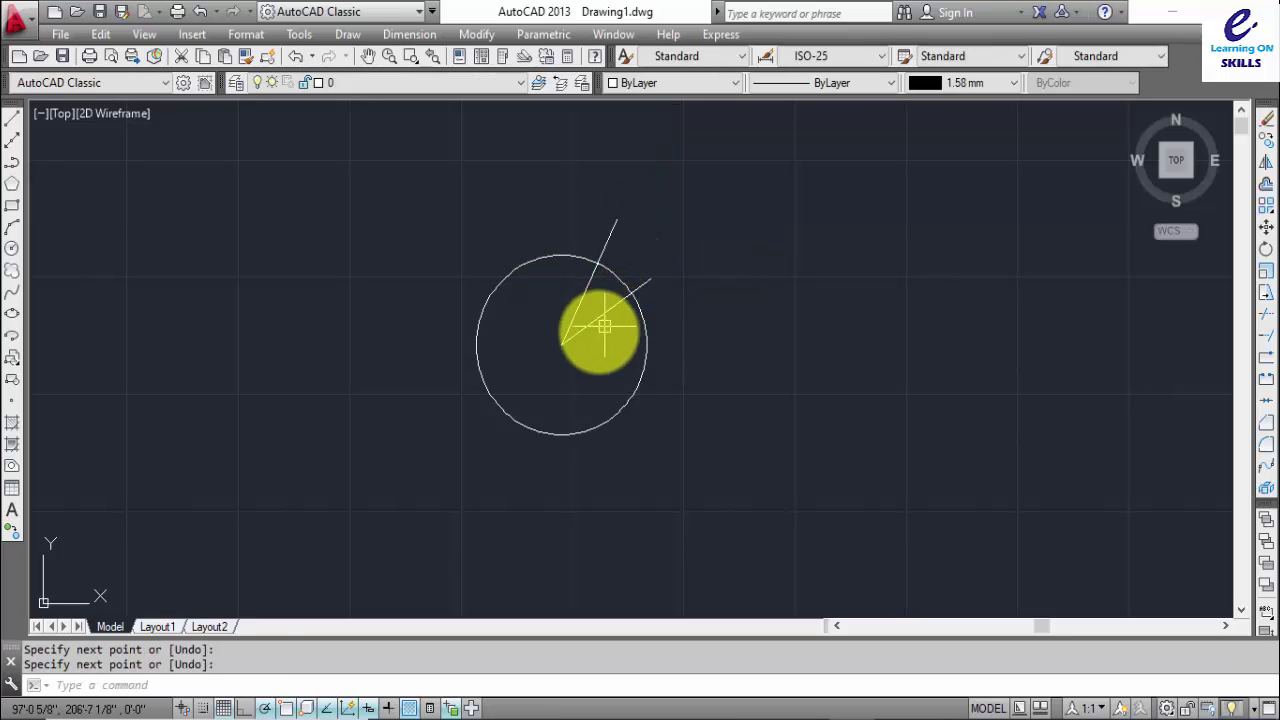
Step: Draw two more radial lines from the centre at 85° and 125°
key(Return)
click(562, 345)
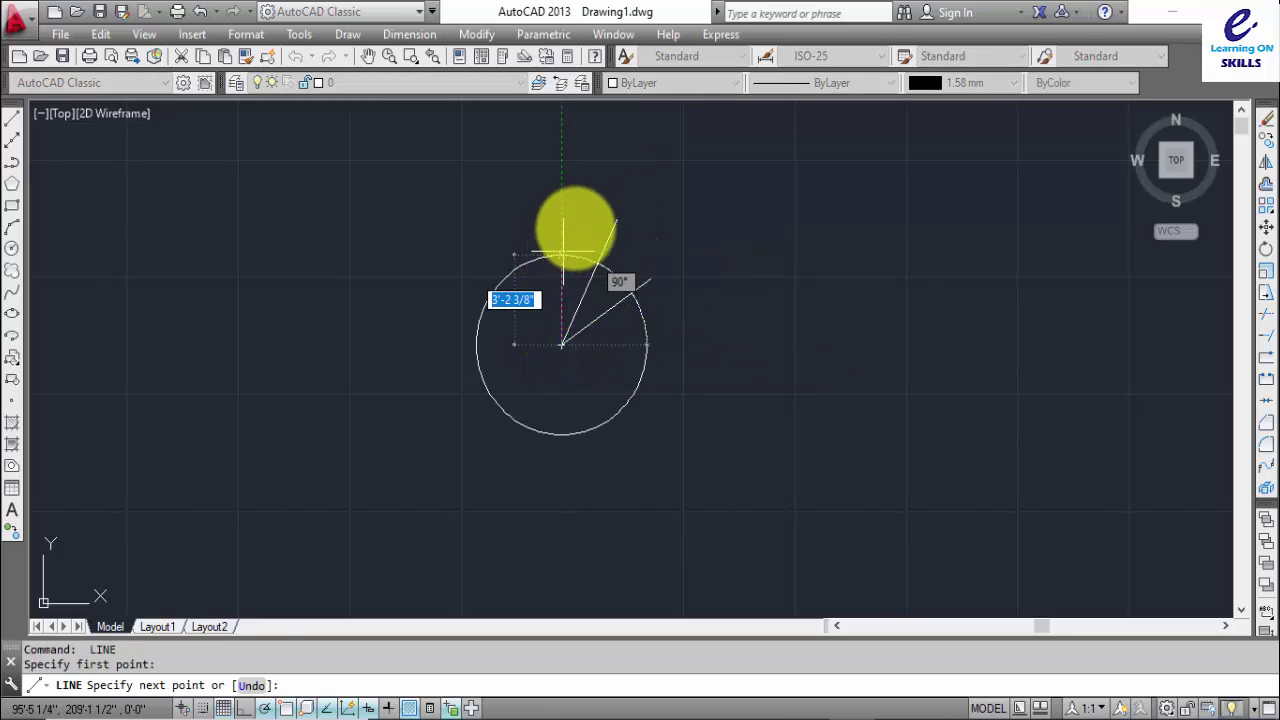
click(574, 201)
key(Return)
key(Return)
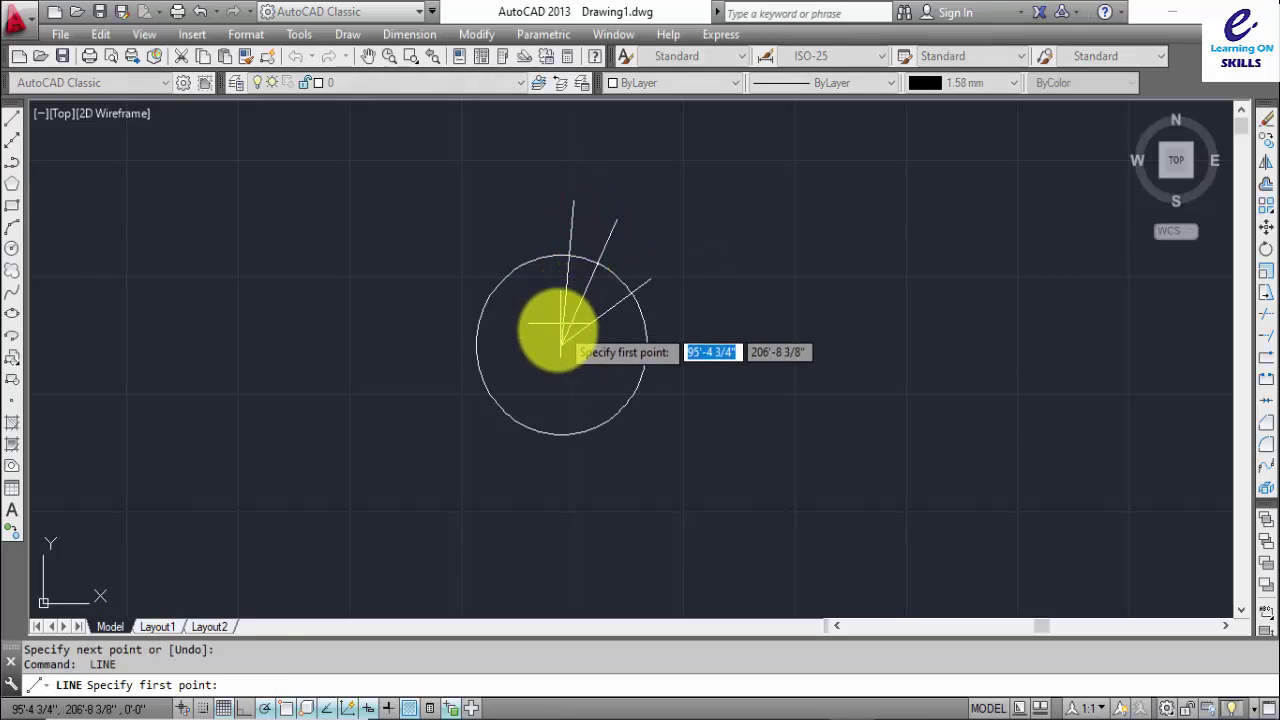
click(562, 345)
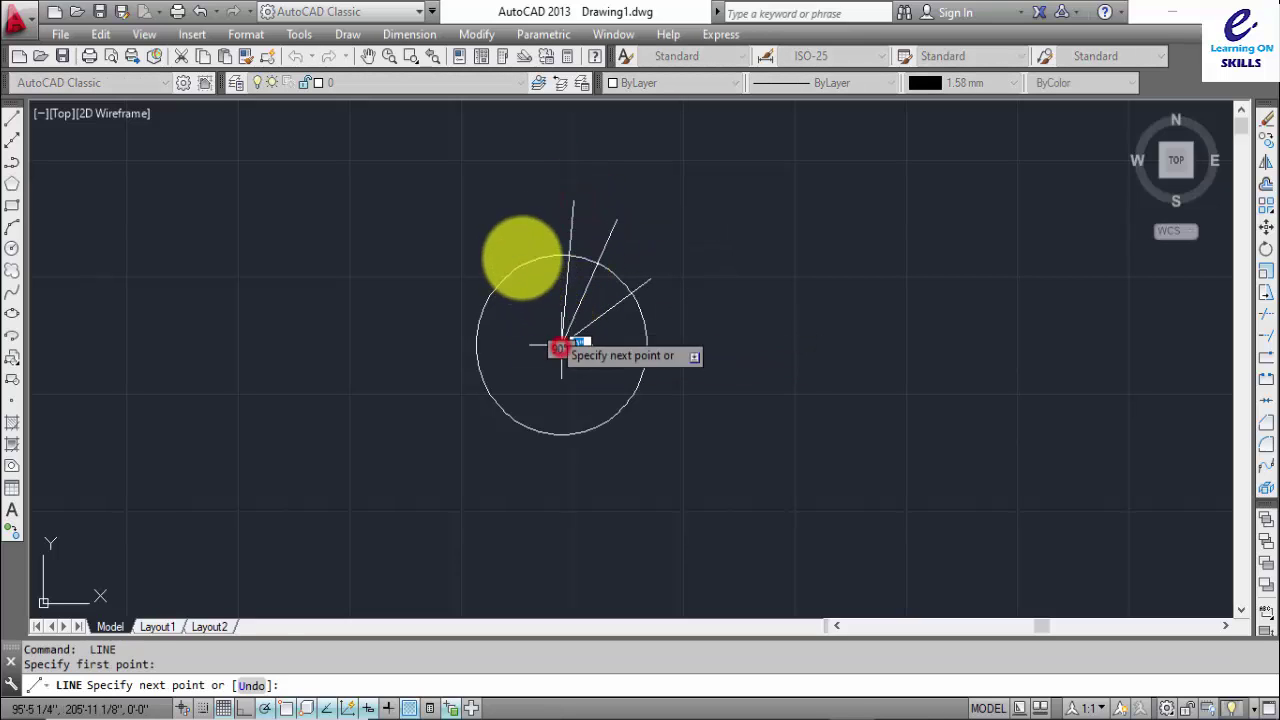
click(486, 231)
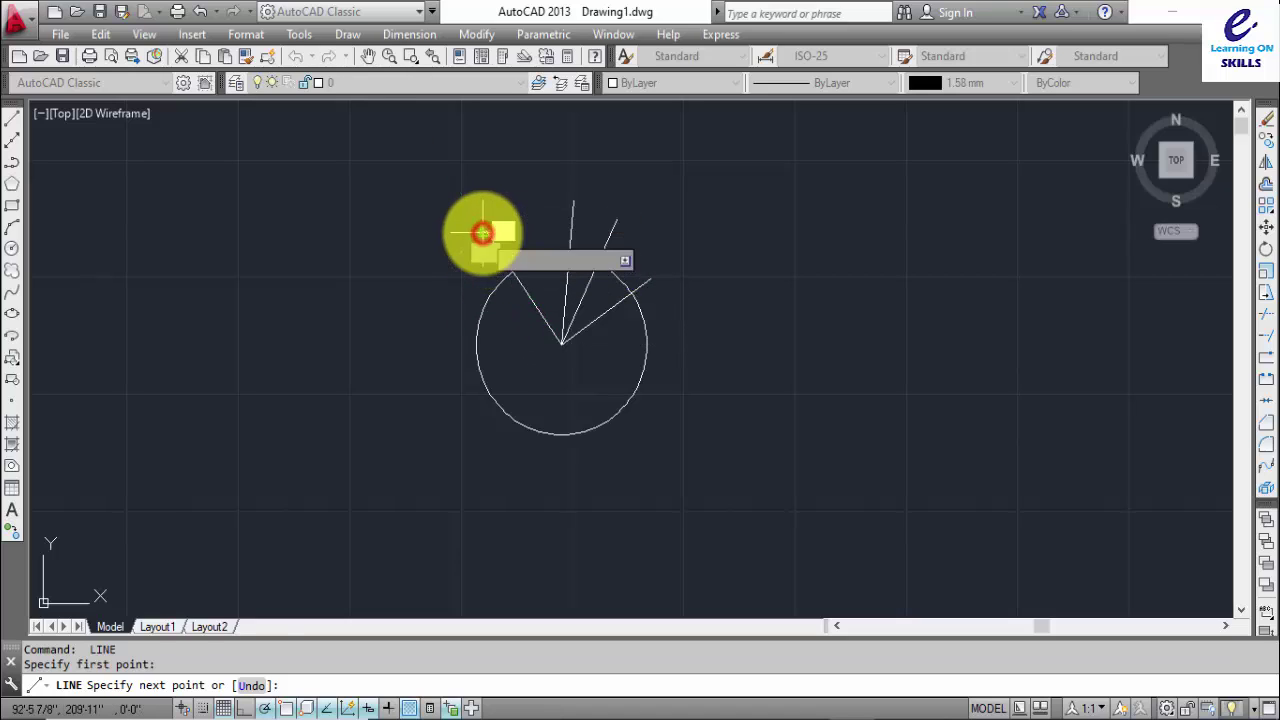
key(Return)
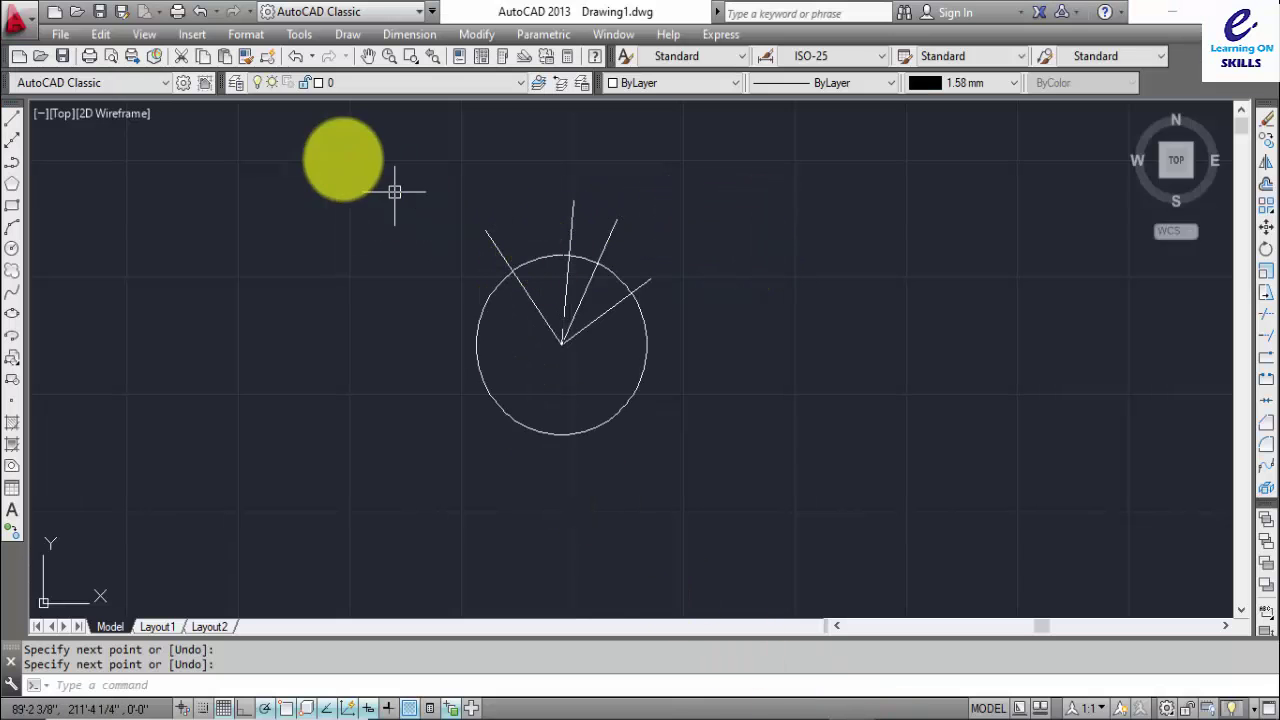
Step: Zoom and pan the circle and lines with the SteeringWheels navigation wheel
click(144, 34)
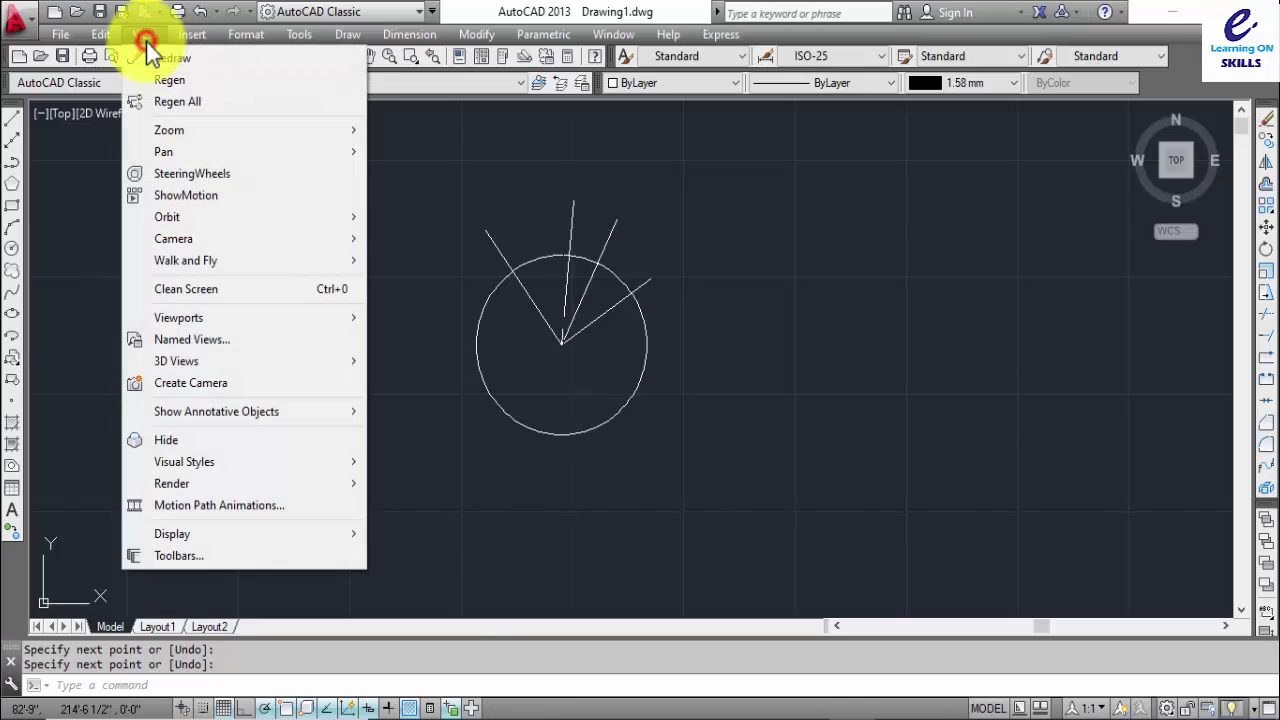
click(185, 176)
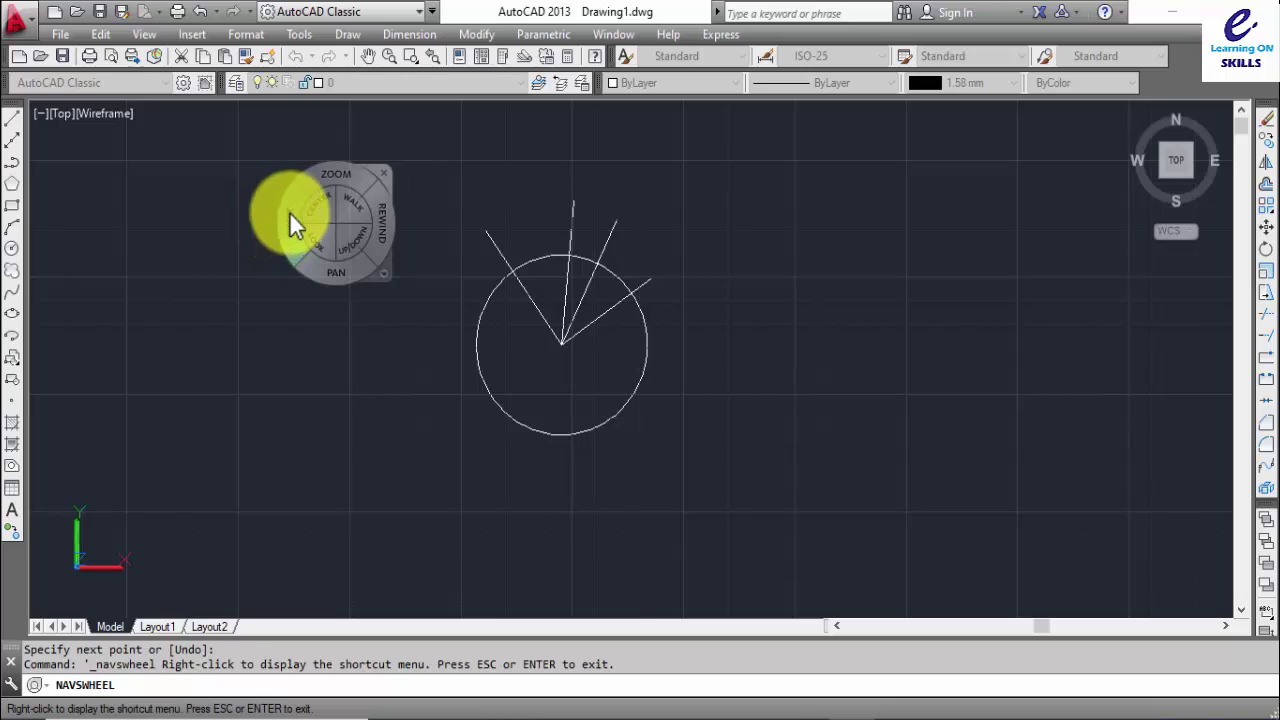
mouse_move(331, 180)
mouse_down()
mouse_move(539, 318)
mouse_move(544, 305)
mouse_move(663, 421)
mouse_move(606, 334)
mouse_move(651, 433)
mouse_up()
mouse_move(730, 555)
mouse_down()
mouse_move(773, 615)
mouse_move(774, 109)
mouse_move(733, 130)
mouse_move(753, 157)
mouse_up()
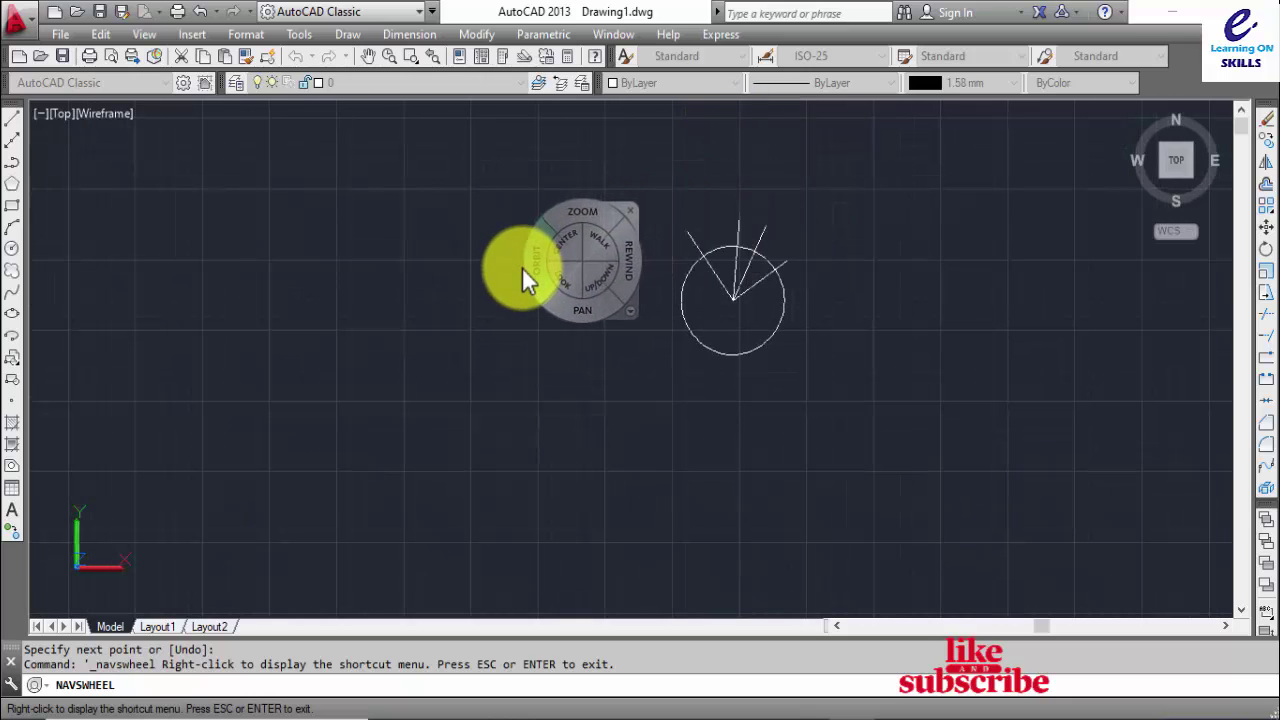
drag(583, 313, 518, 322)
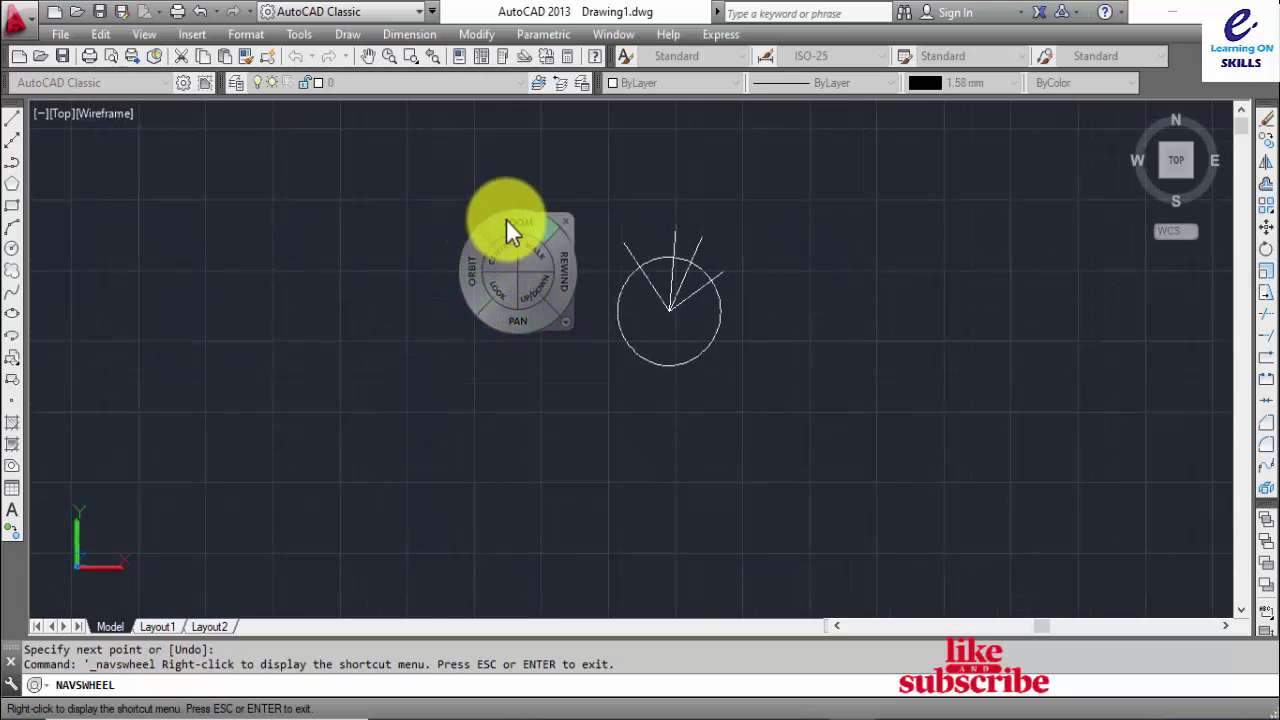
Step: Orbit the drawing into a tilted view, then return to the Top view
click(478, 276)
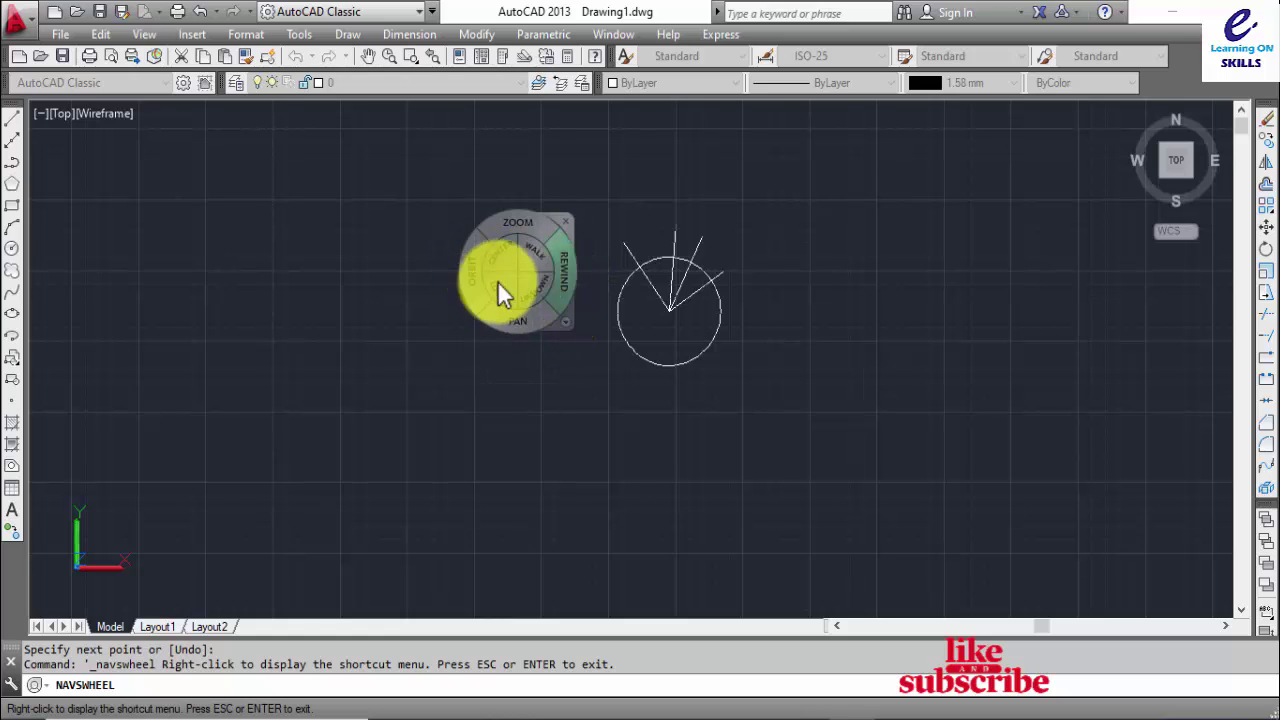
mouse_move(471, 271)
mouse_down()
mouse_move(655, 415)
mouse_move(499, 322)
mouse_move(483, 328)
mouse_up()
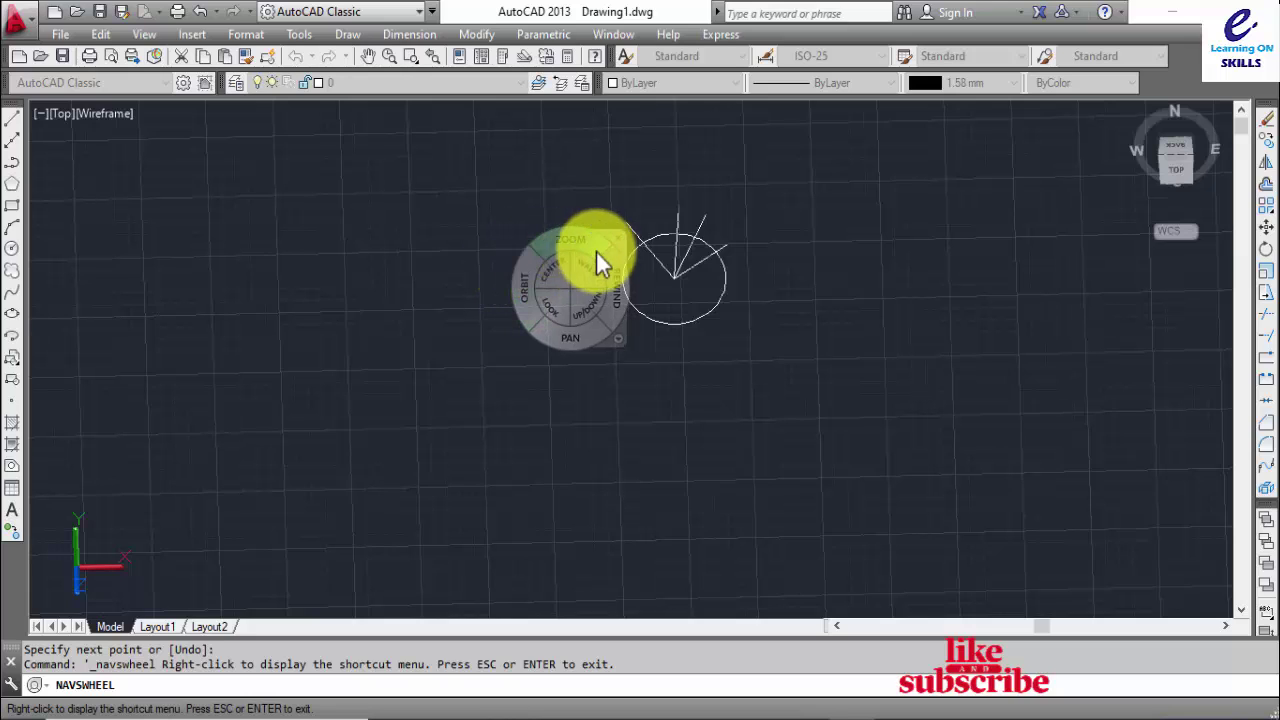
key(Escape)
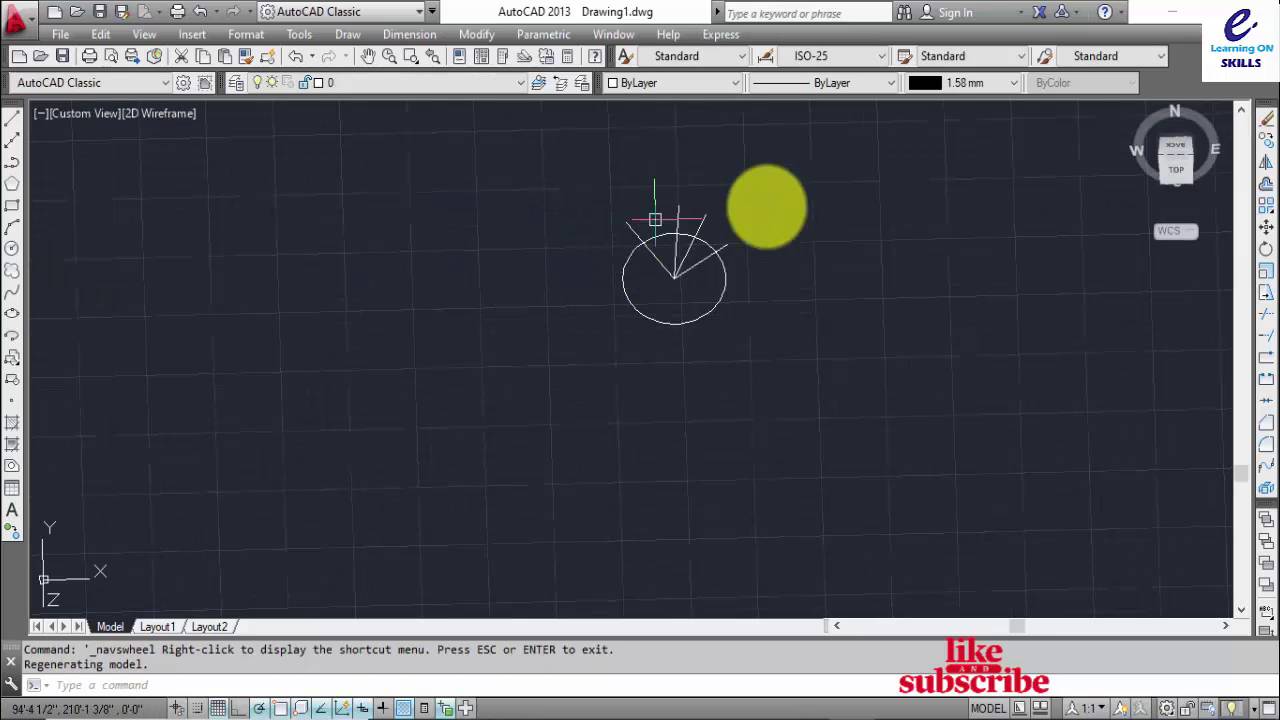
click(1172, 170)
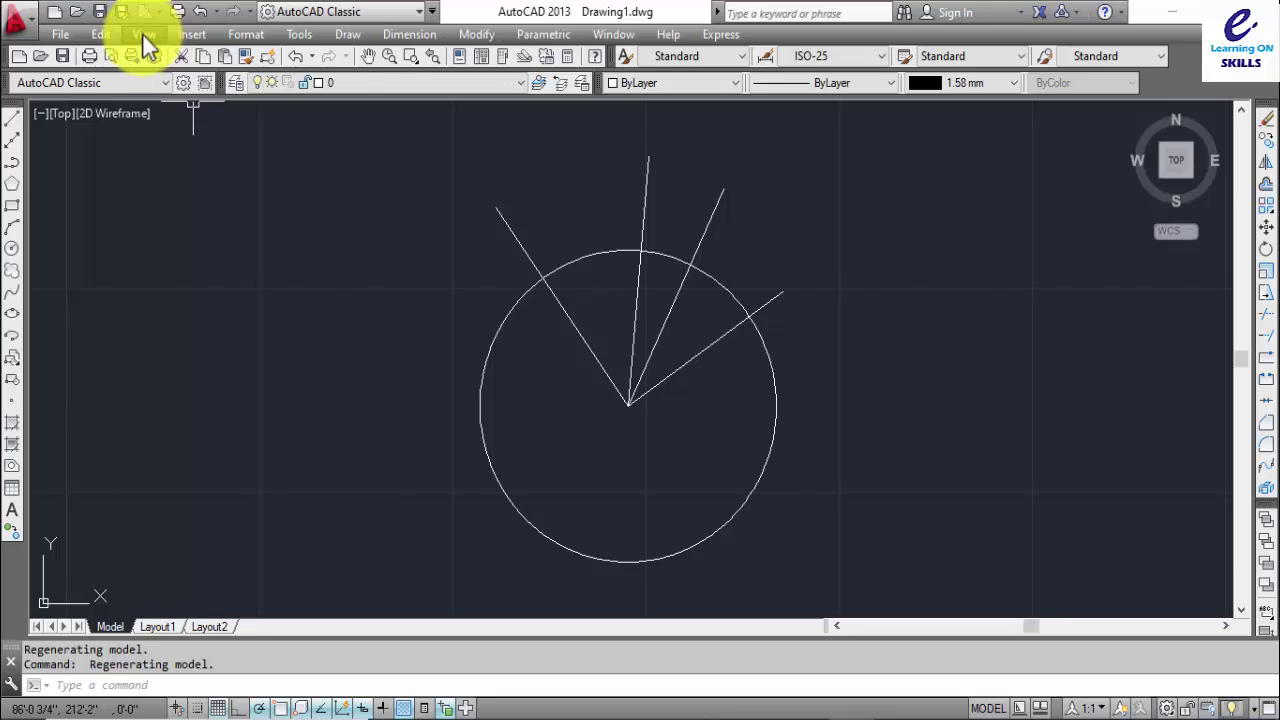
Step: Tilt the circle into an ellipse with Constrained Orbit, then Free Orbit
click(146, 36)
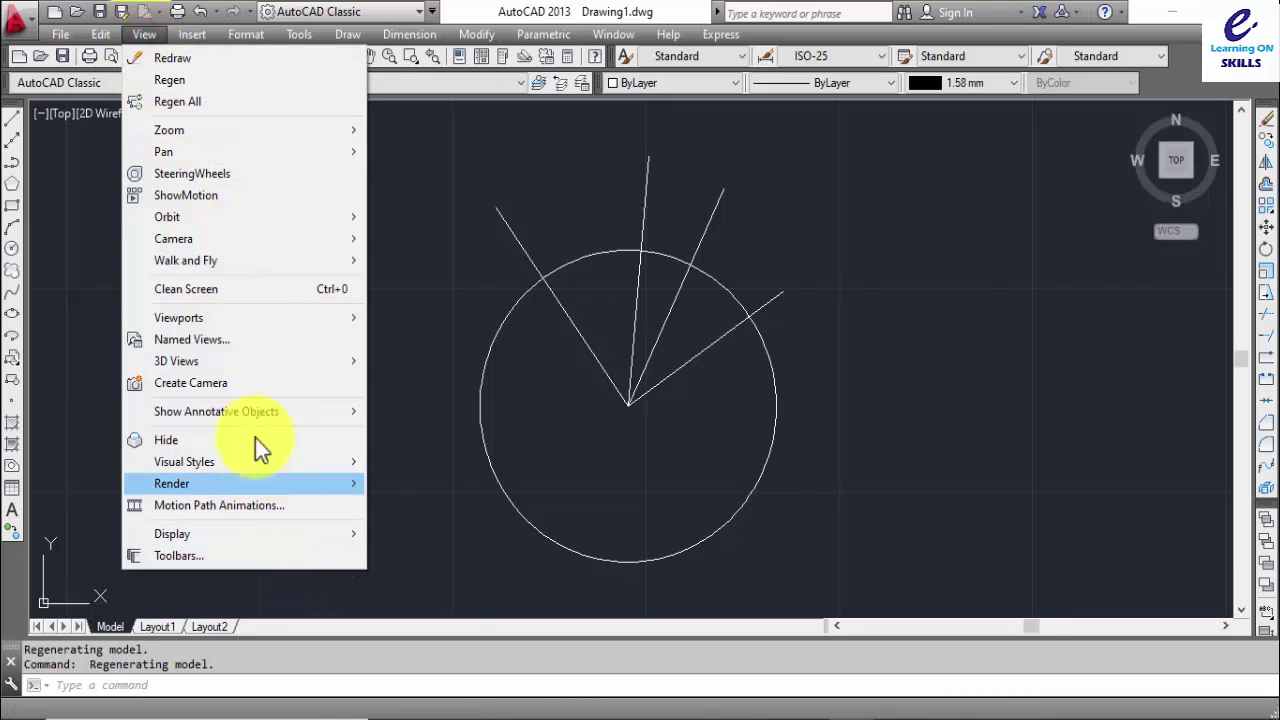
mouse_move(167, 217)
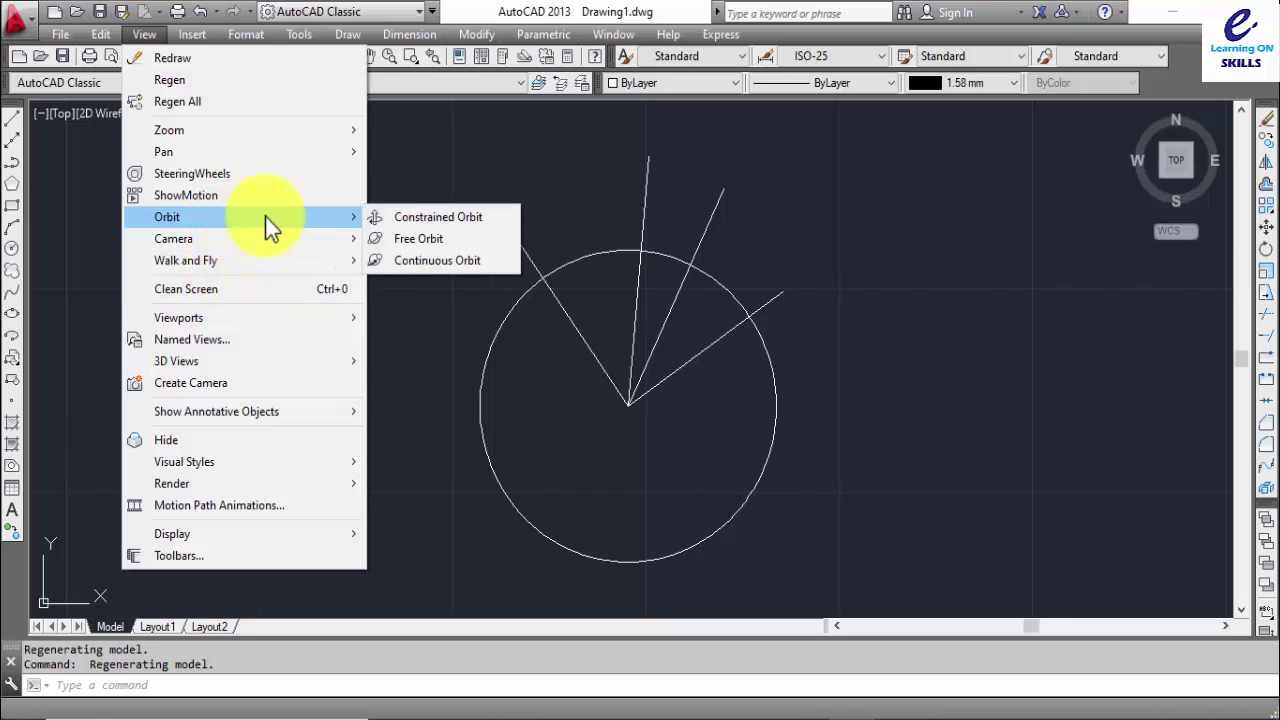
click(426, 216)
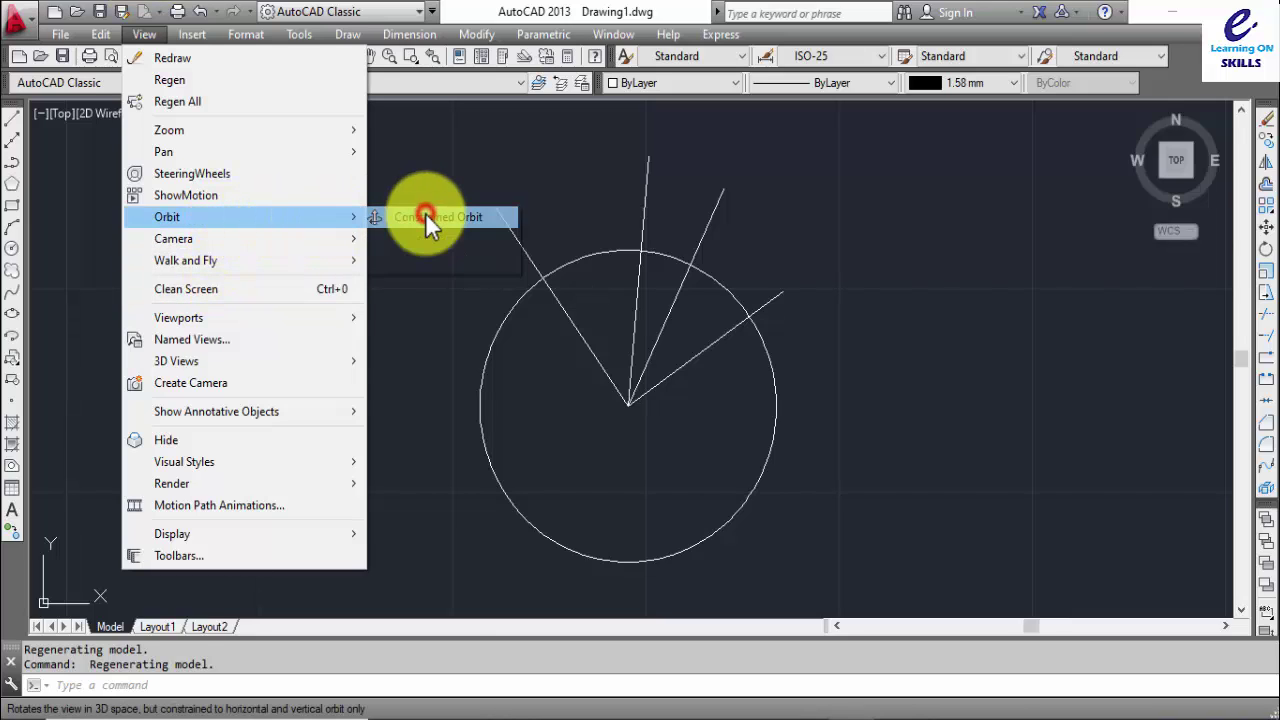
mouse_move(610, 364)
mouse_down()
mouse_move(690, 341)
mouse_move(720, 514)
mouse_up()
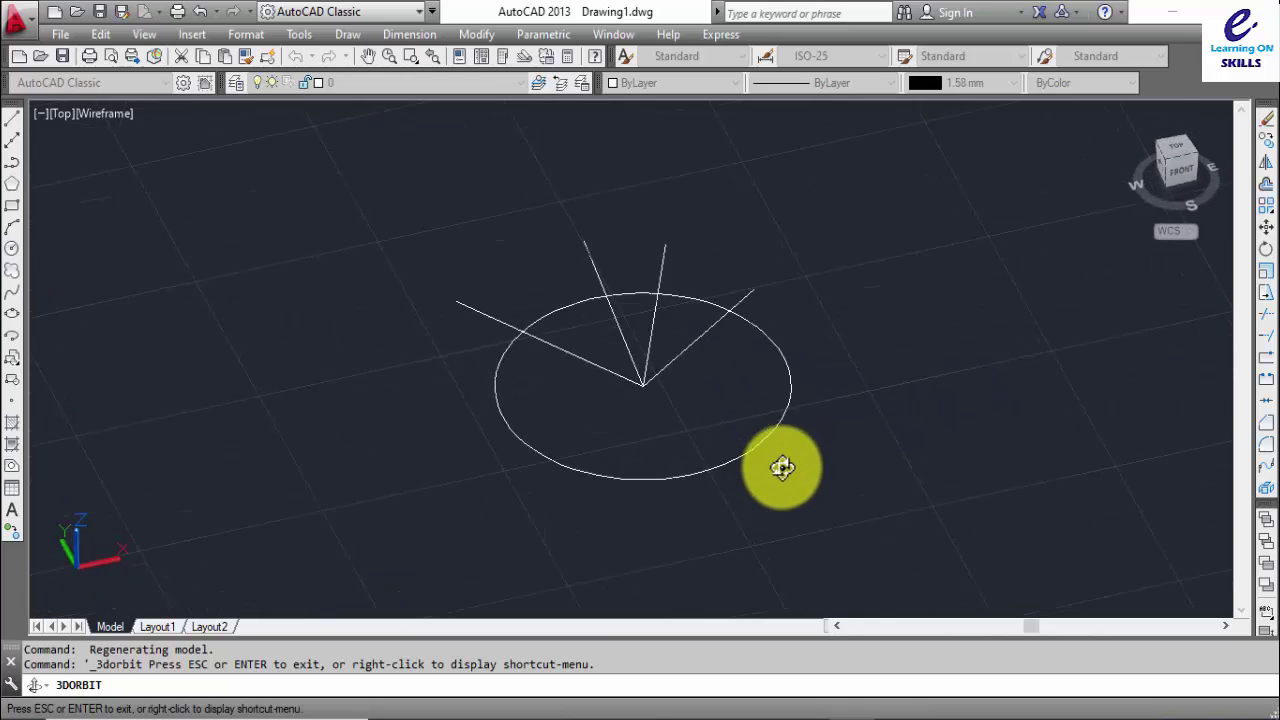
click(144, 34)
mouse_move(167, 217)
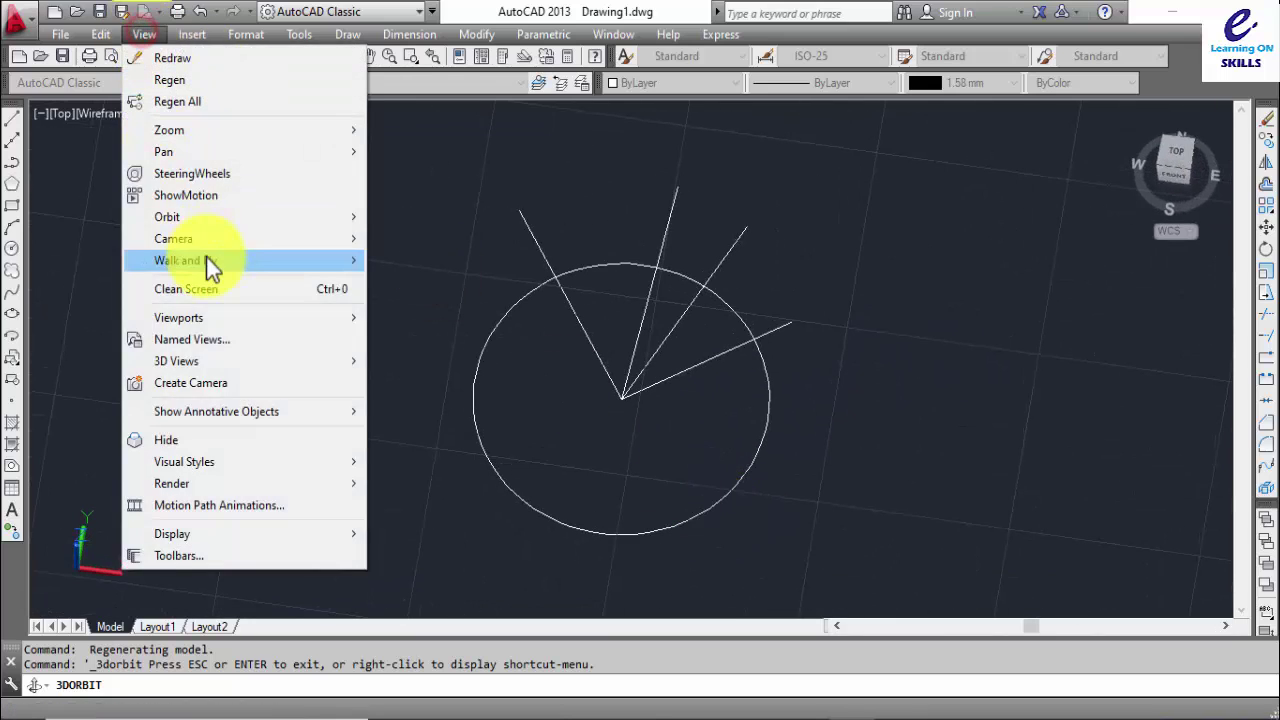
click(457, 238)
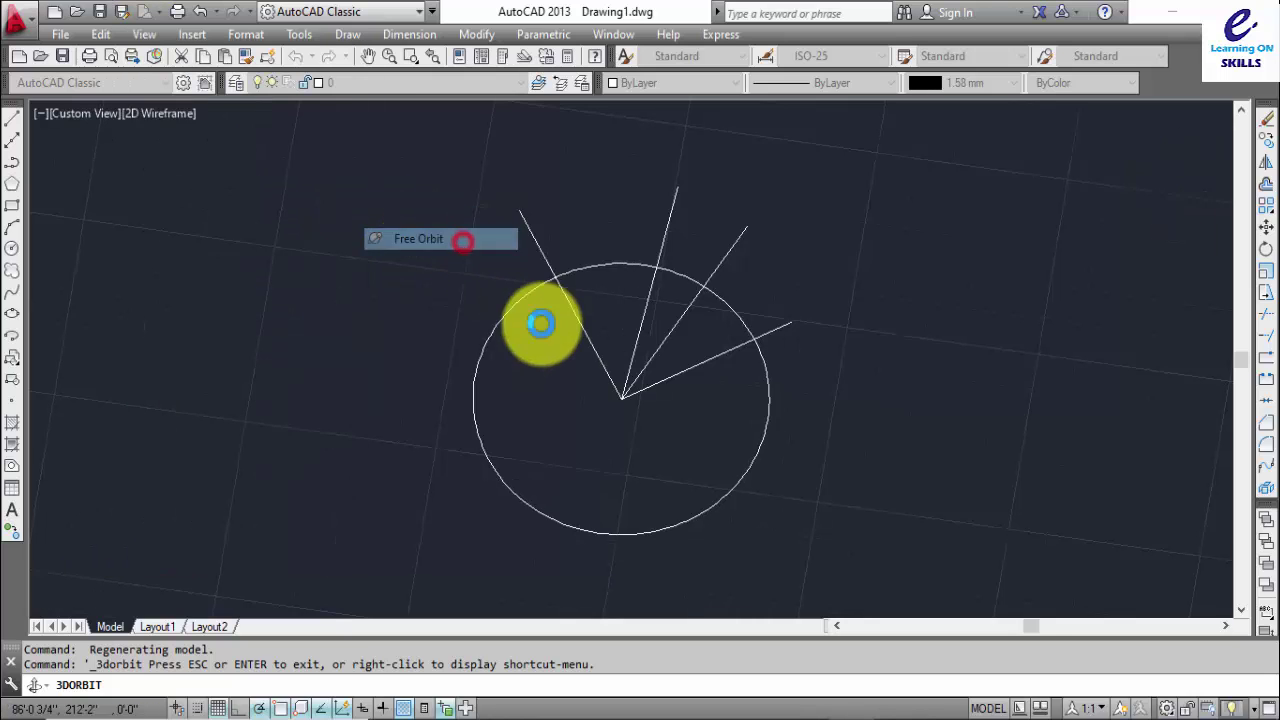
mouse_move(579, 378)
mouse_down()
mouse_move(738, 320)
mouse_move(614, 291)
mouse_move(477, 434)
mouse_move(586, 457)
mouse_move(471, 314)
mouse_up()
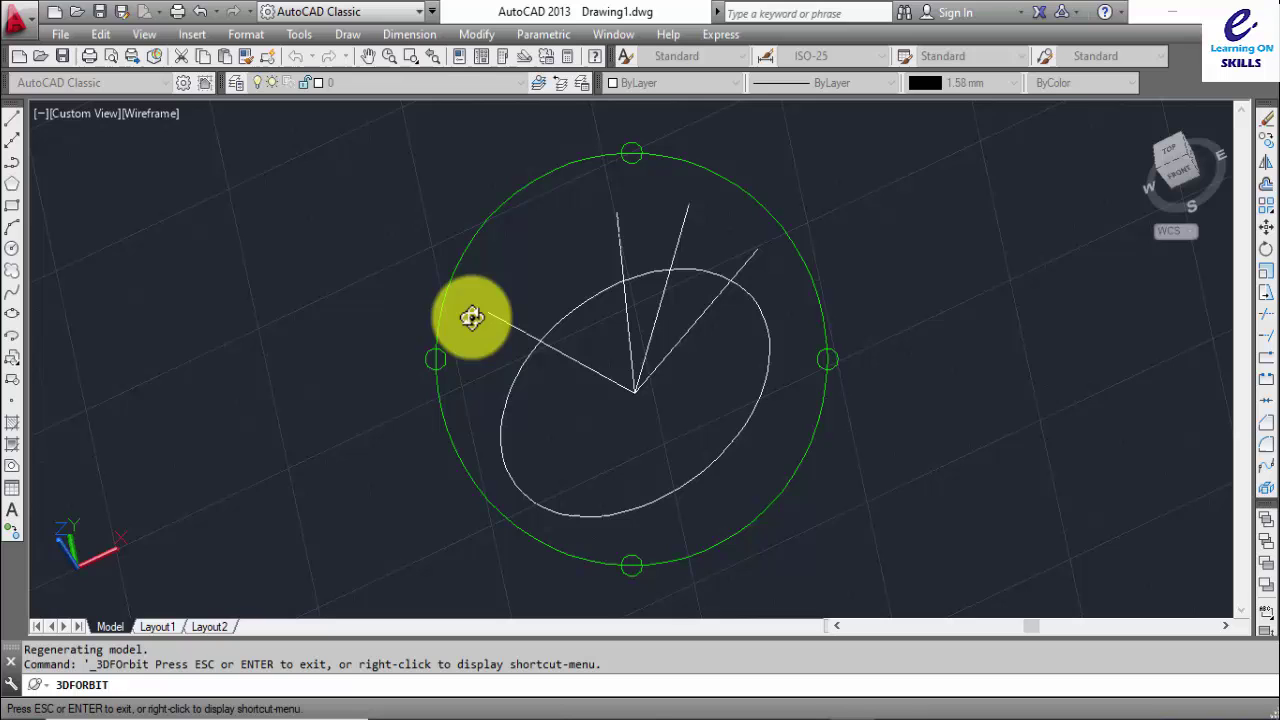
Step: Set the circle and radial lines spinning with Continuous Orbit
click(144, 34)
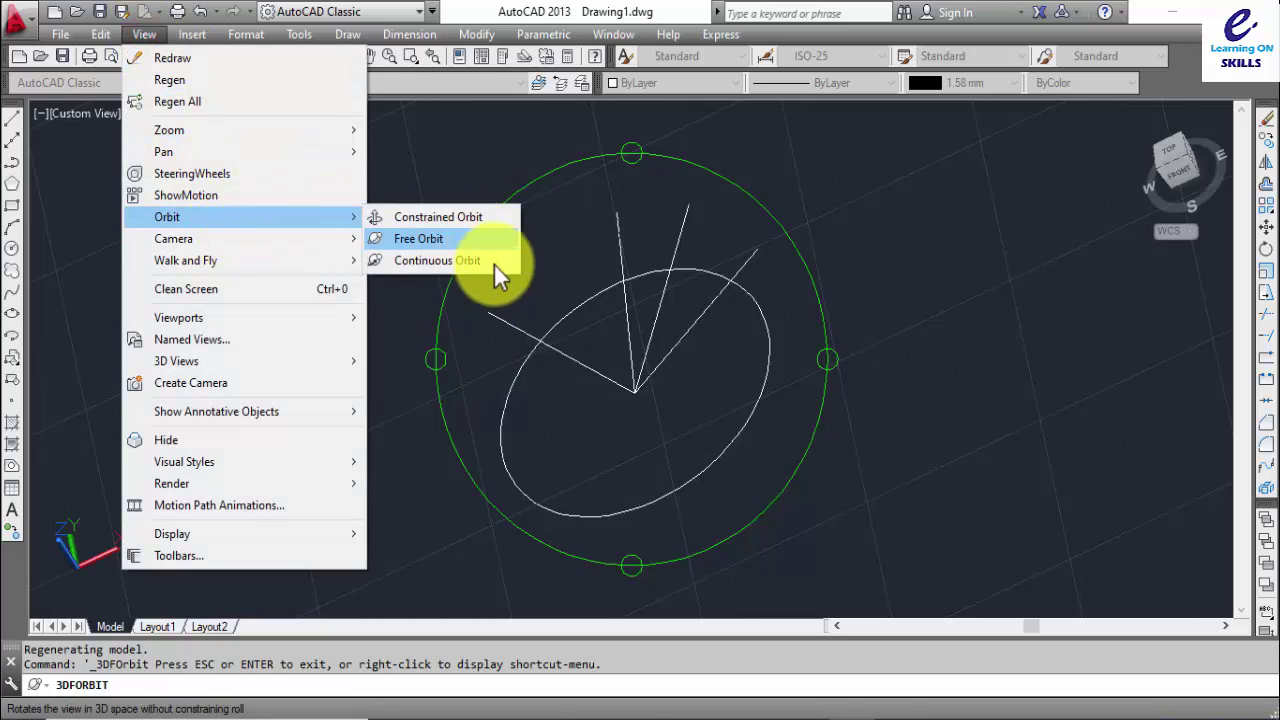
click(462, 260)
drag(589, 309, 649, 280)
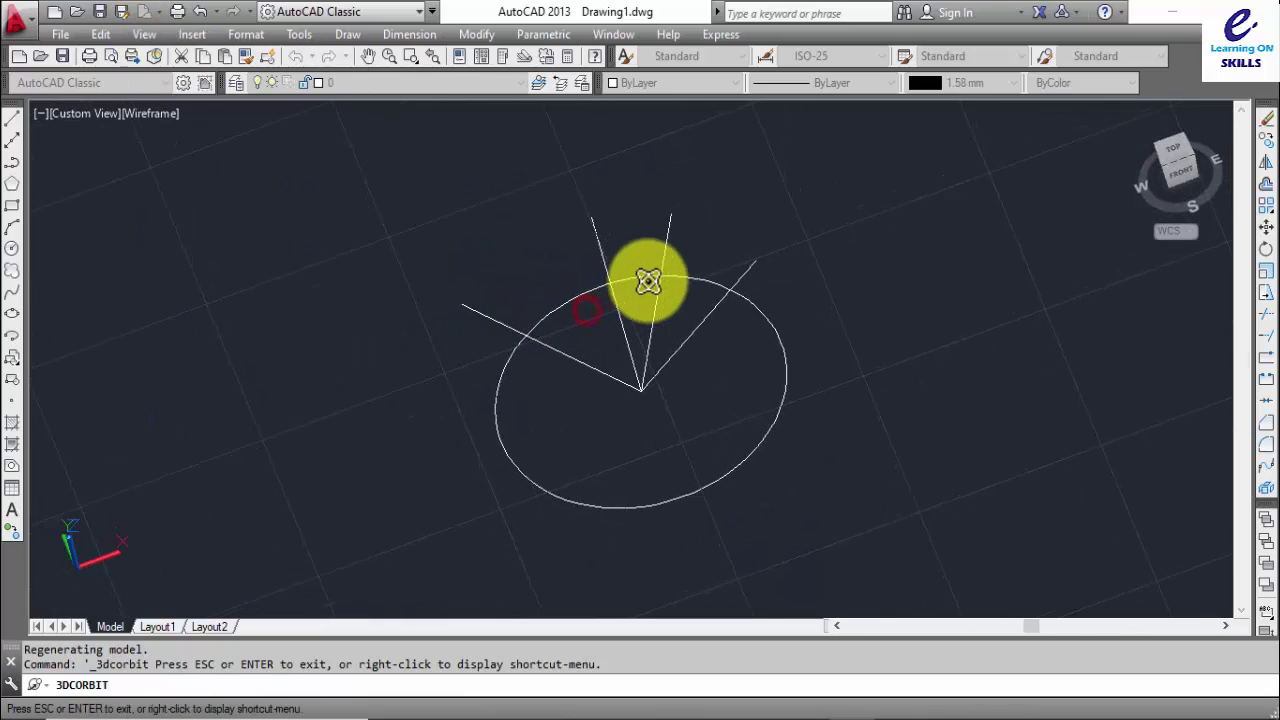
mouse_move(534, 295)
mouse_down()
mouse_move(517, 209)
mouse_move(449, 235)
mouse_up()
mouse_move(468, 296)
mouse_down()
mouse_move(448, 400)
mouse_move(544, 385)
mouse_up()
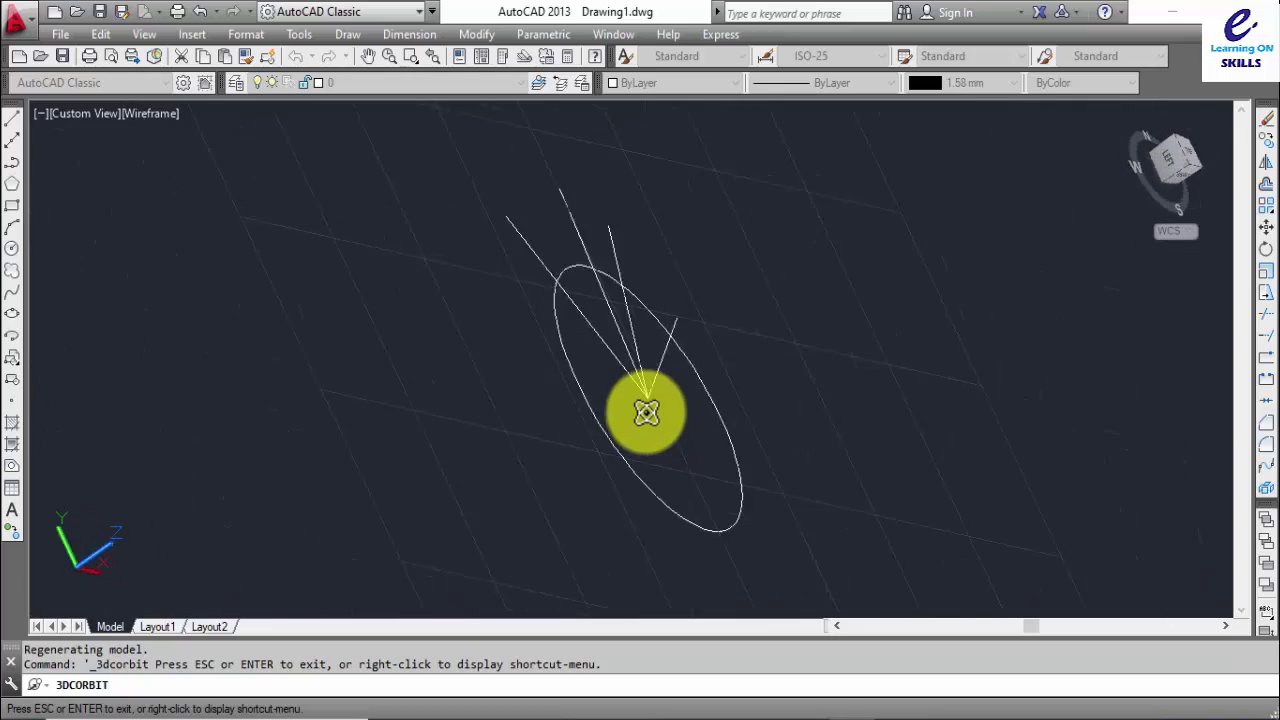